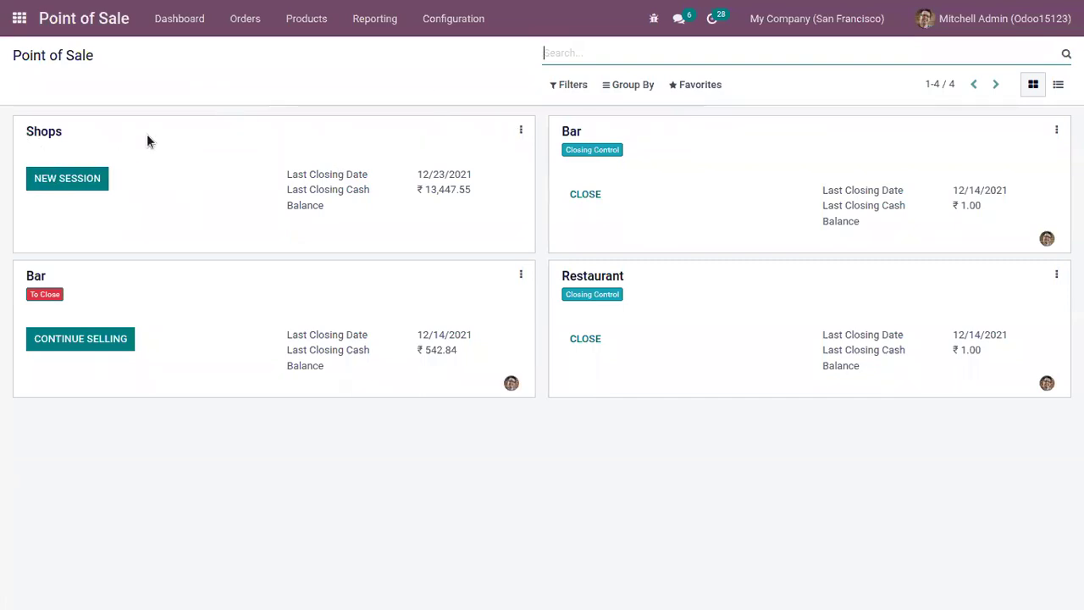
Open the Shops settings and scroll to Pricing, where Global Discounts uses [DISC] Discount at 10.00%
click(521, 129)
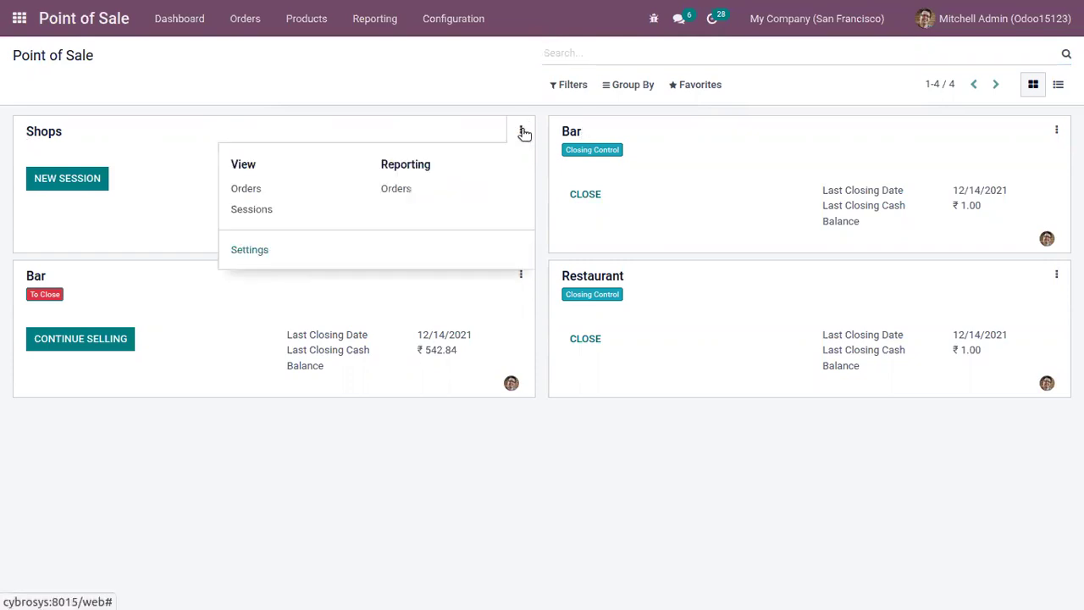
click(249, 249)
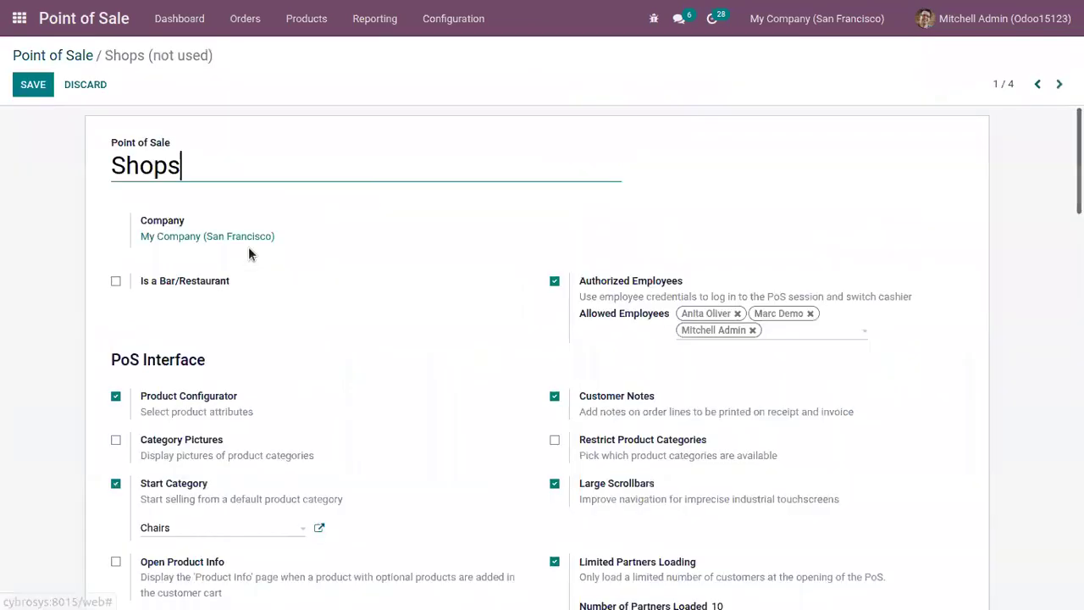
scroll(542, 356, down, 6)
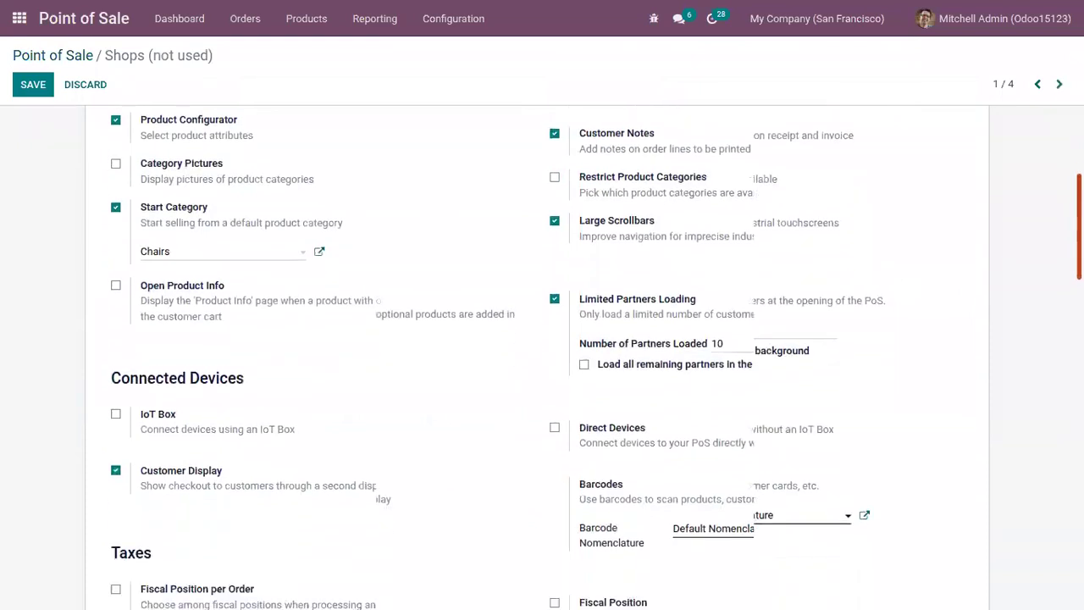
scroll(174, 344, down, 3)
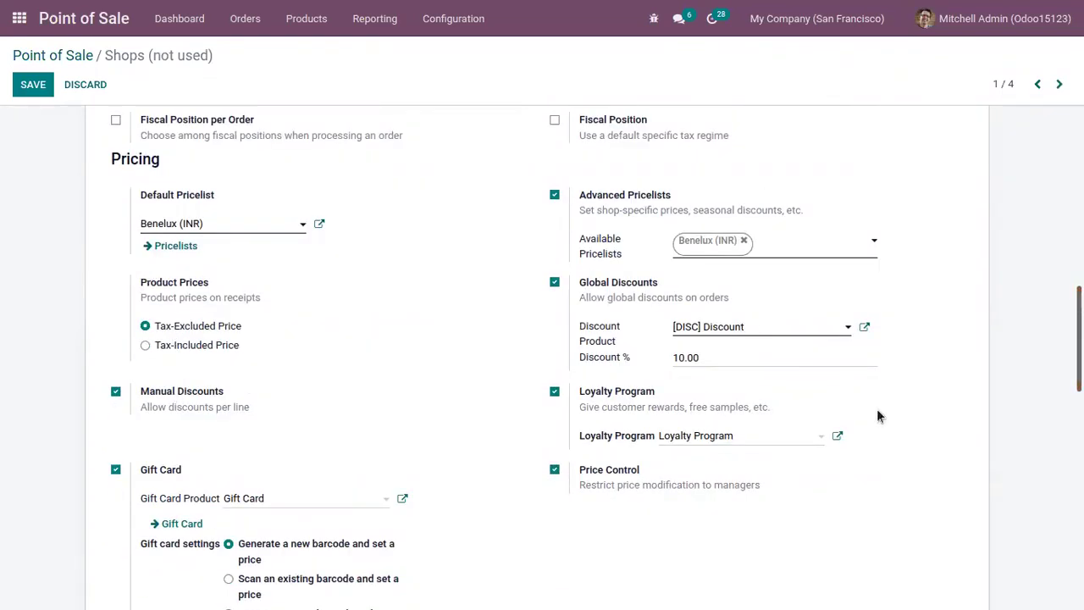
scroll(491, 364, down, 3)
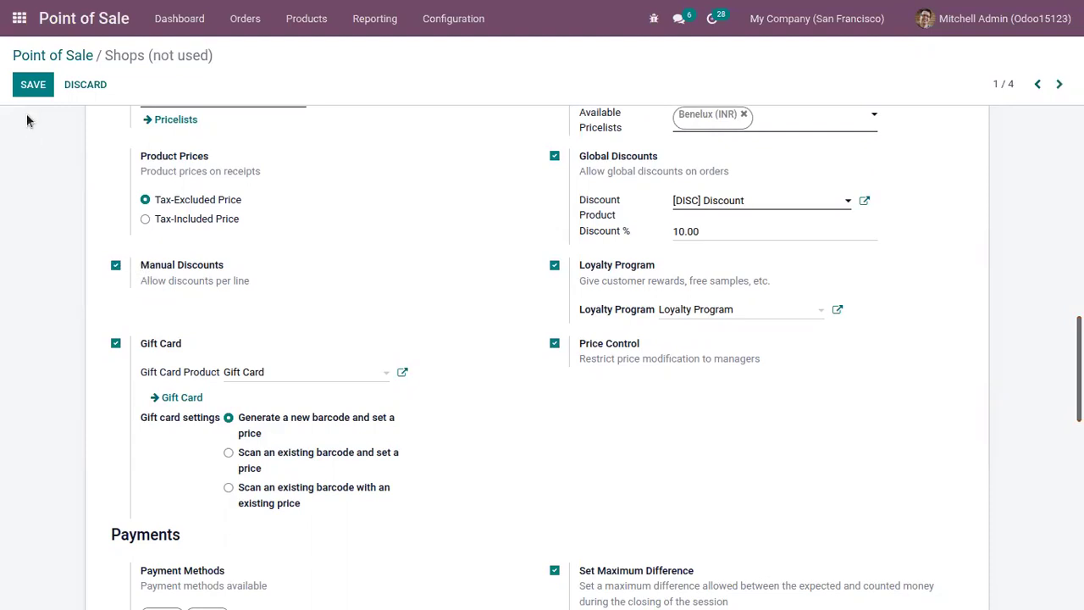
scroll(613, 355, up, 2)
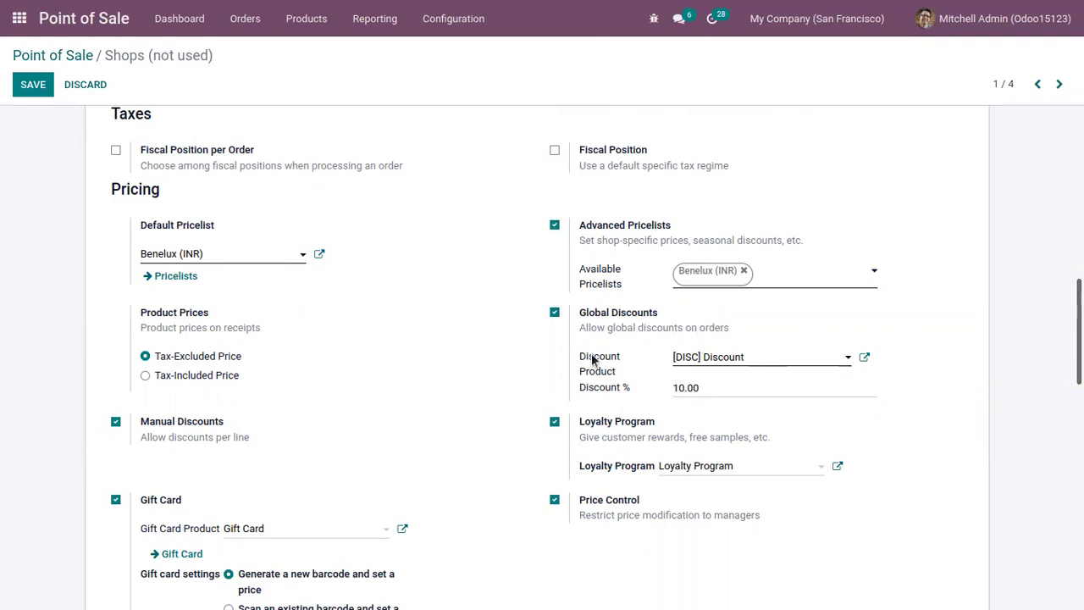
mouse_move(606, 365)
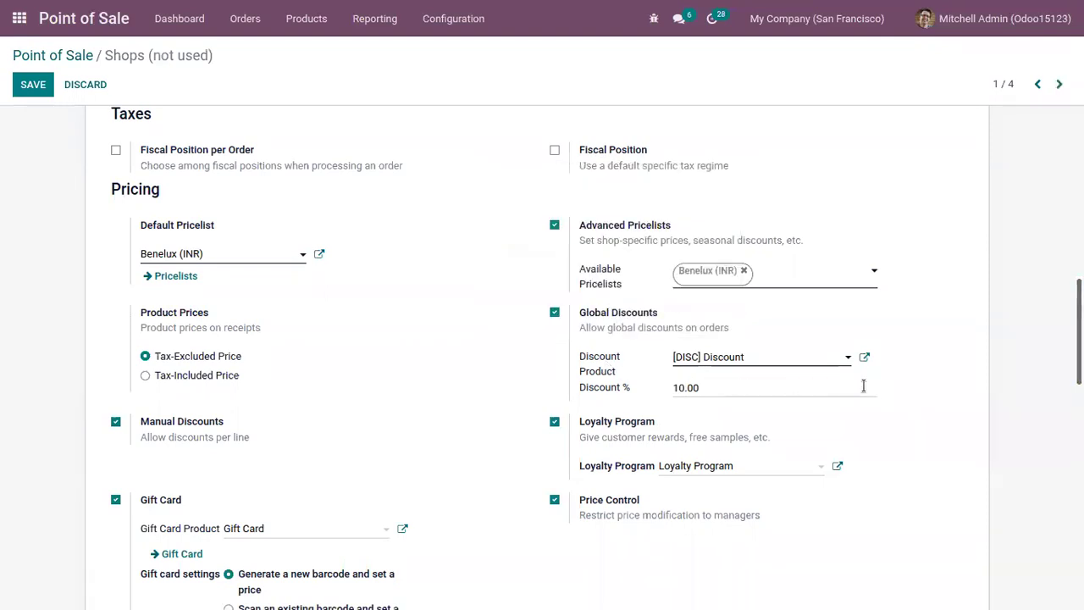
Check the discount product, change Discount % from 10.00 to 15.00, save, and return to the dashboard
click(864, 358)
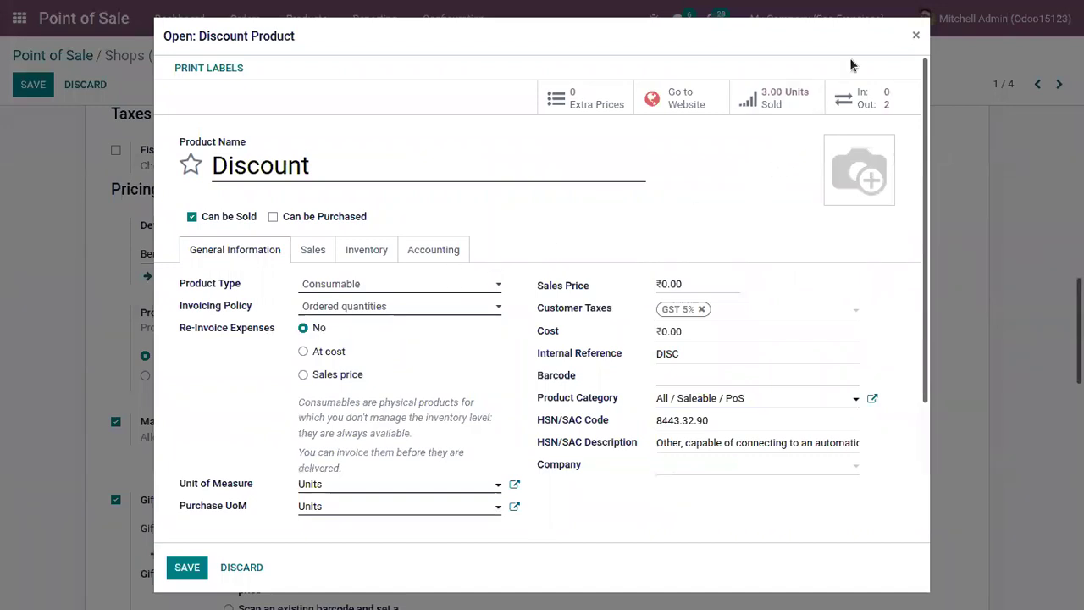
click(914, 39)
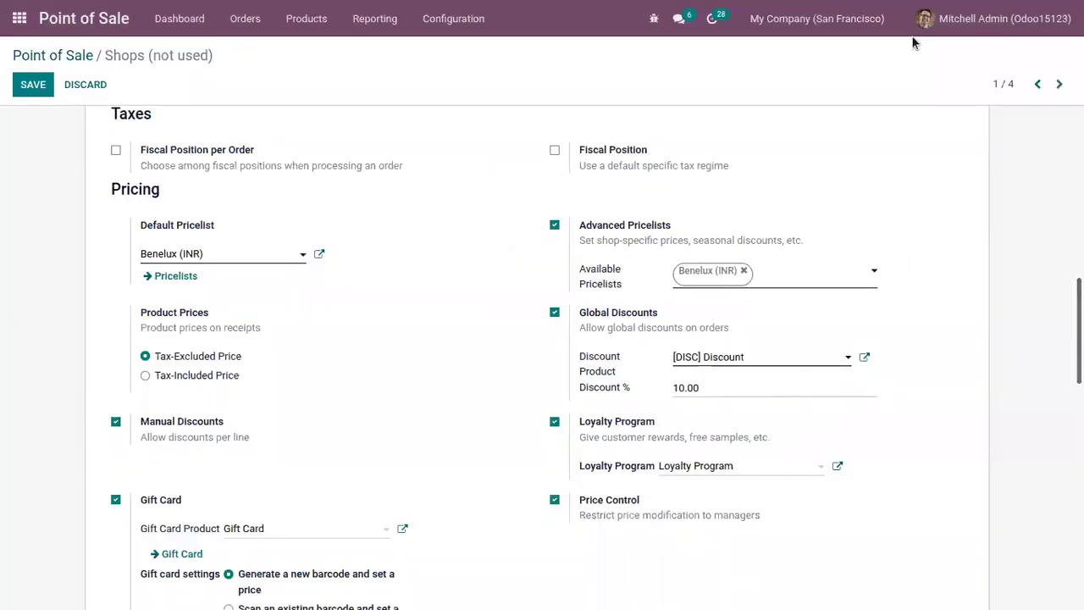
click(718, 391)
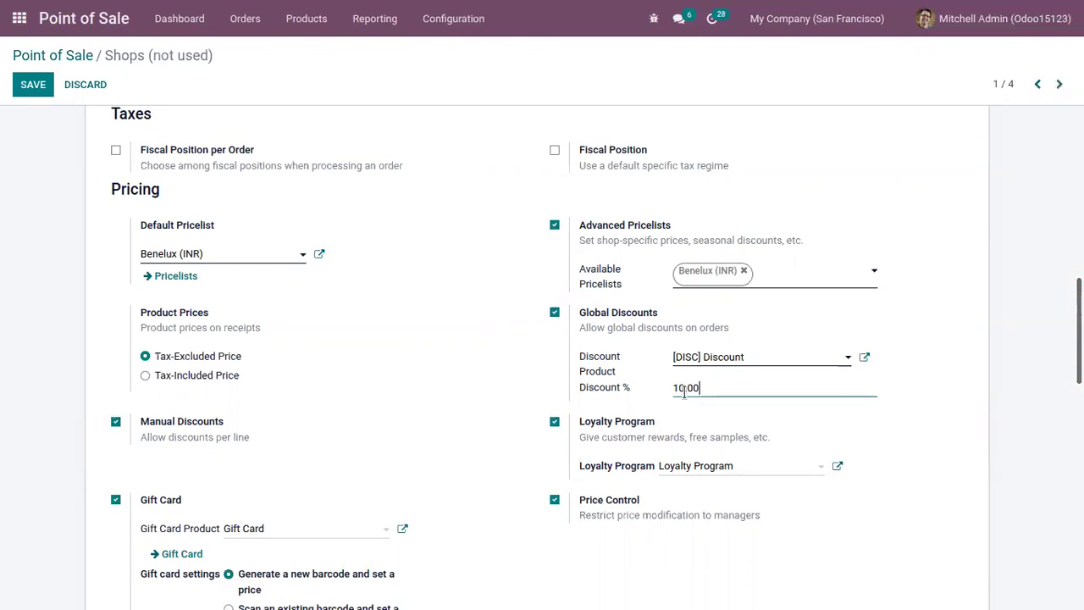
click(684, 387)
key(BackSpace)
text(5)
click(23, 85)
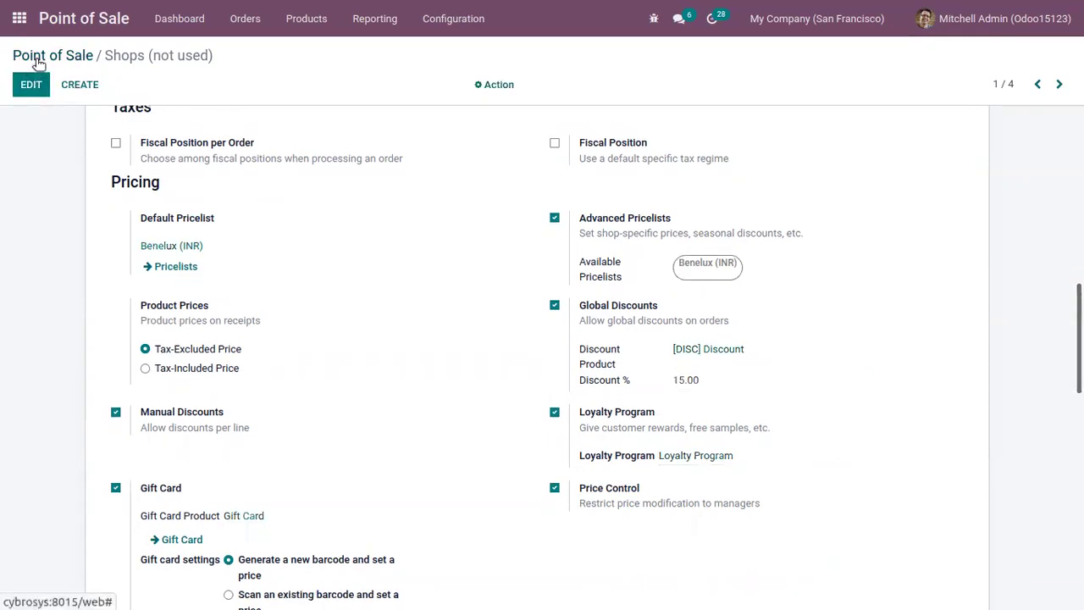
click(42, 55)
Open a new Shops session and log in as the administrator cashier with the PIN
click(85, 177)
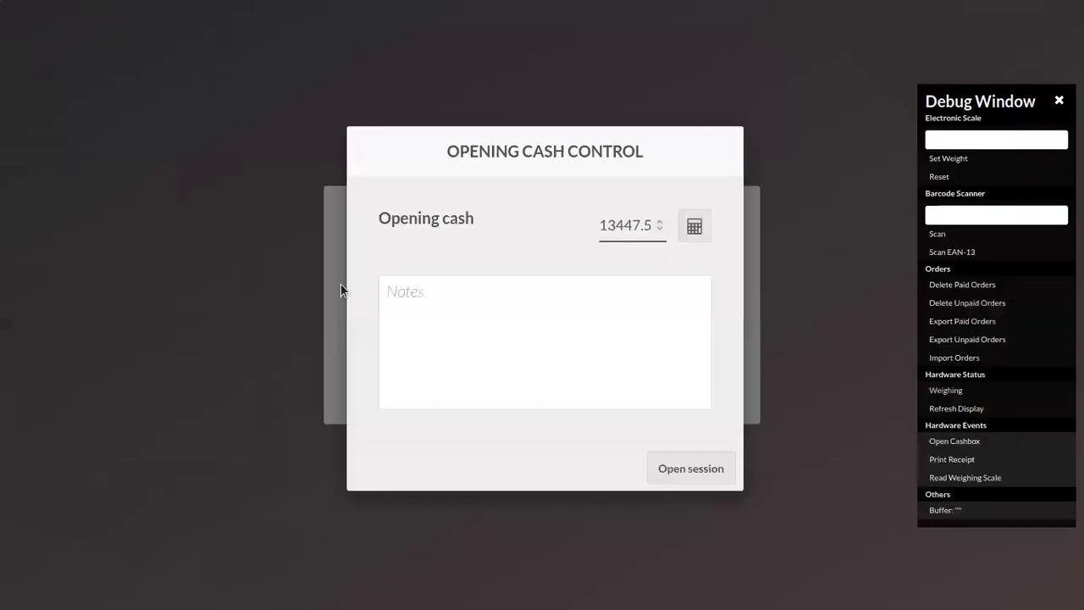
click(680, 471)
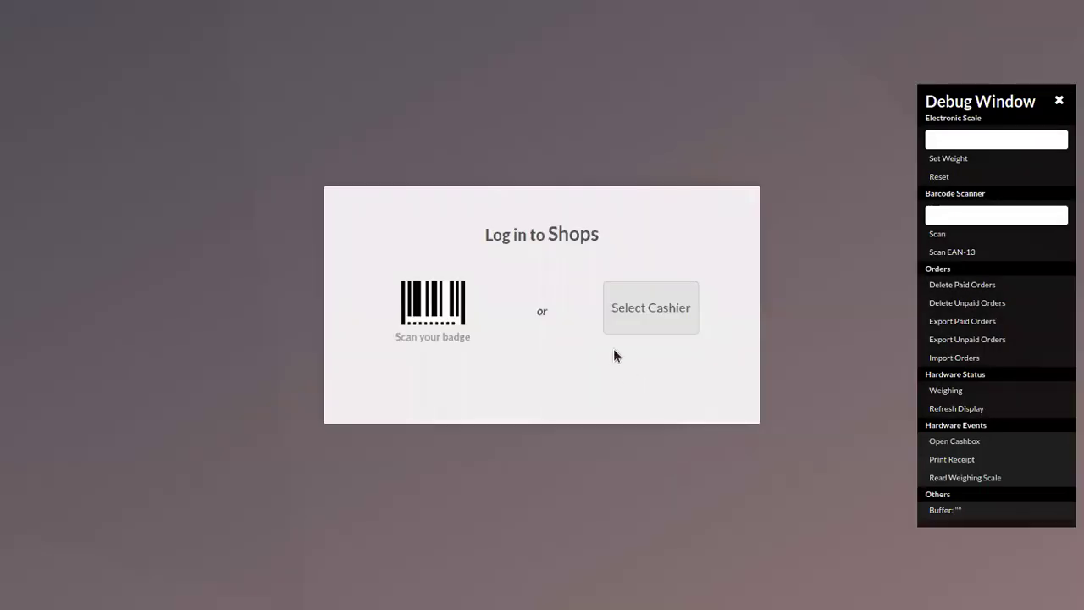
click(649, 320)
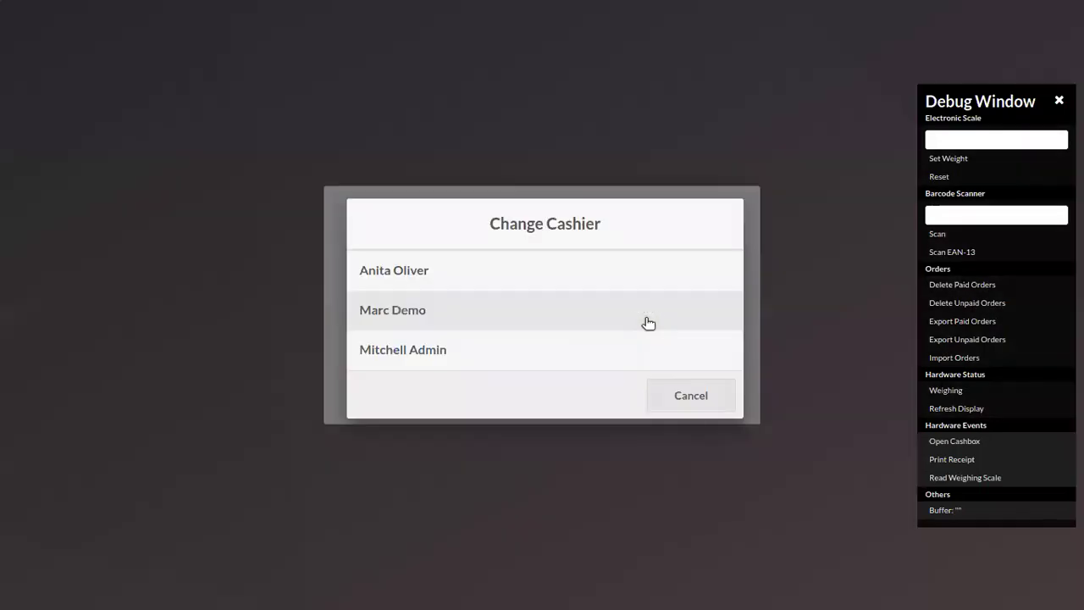
click(537, 352)
click(542, 379)
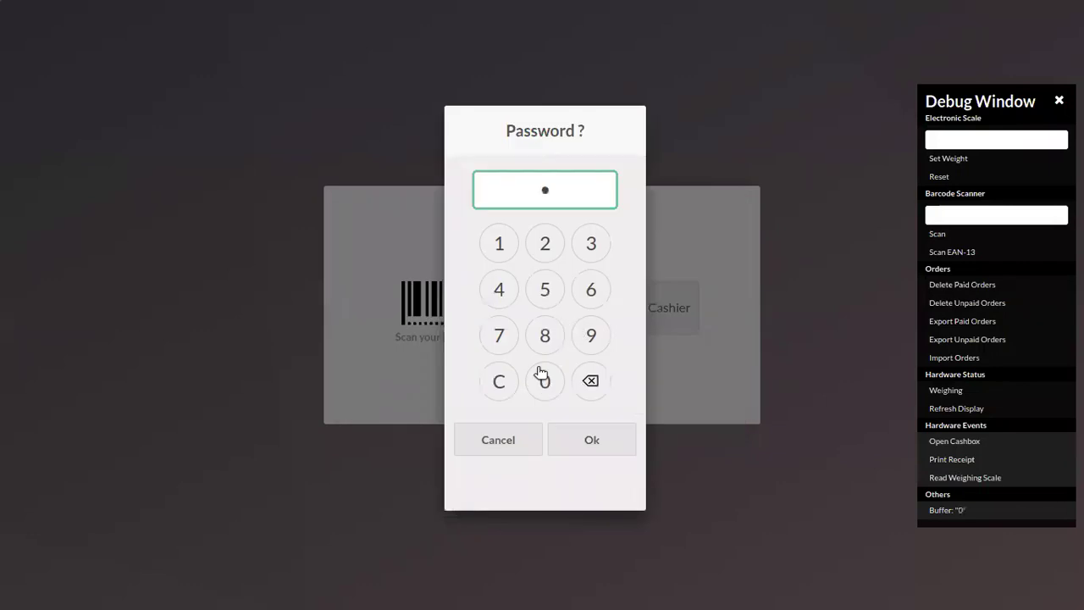
click(542, 379)
click(542, 379)
click(542, 379)
click(586, 440)
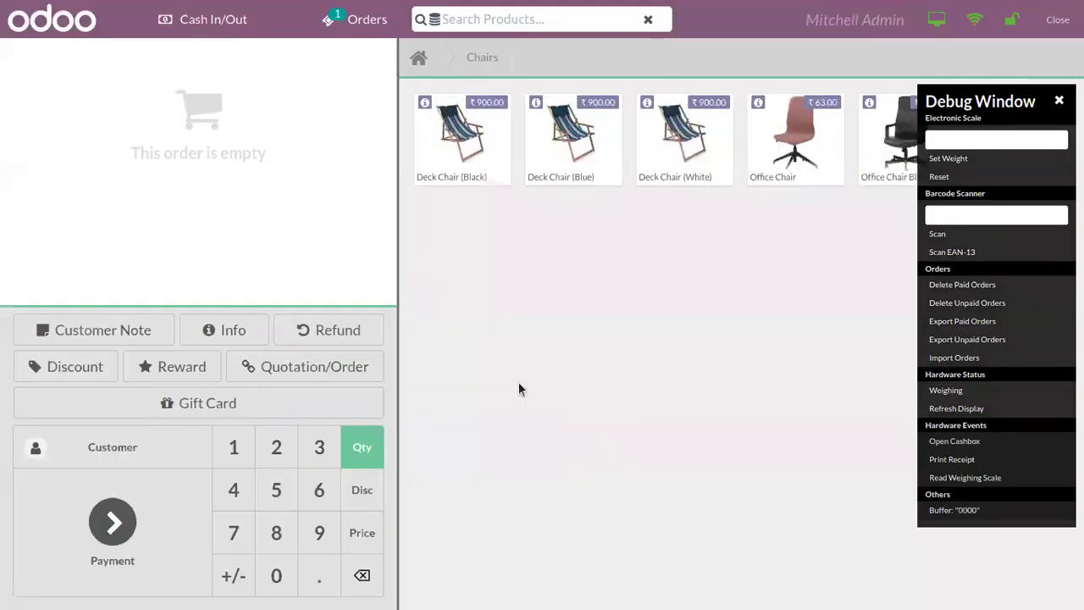
Show products from all categories and assign a customer to the order
click(418, 58)
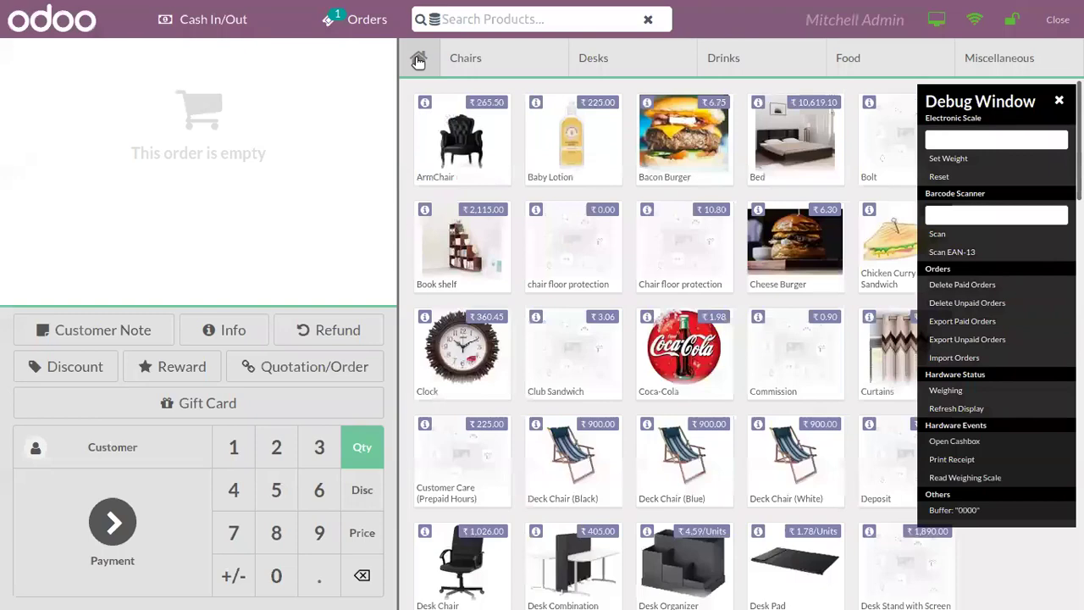
click(1060, 102)
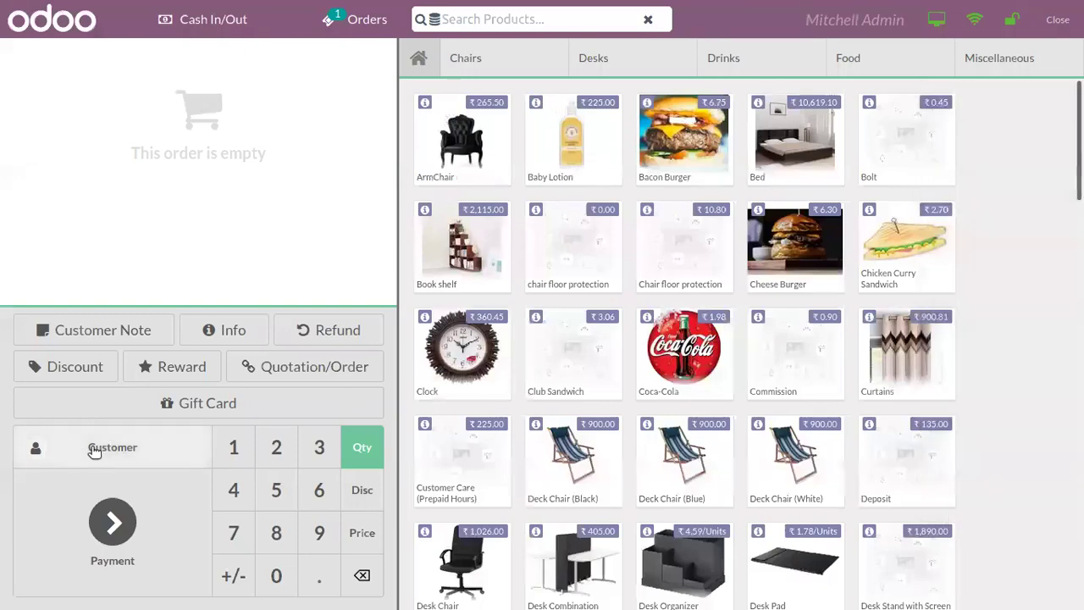
click(100, 449)
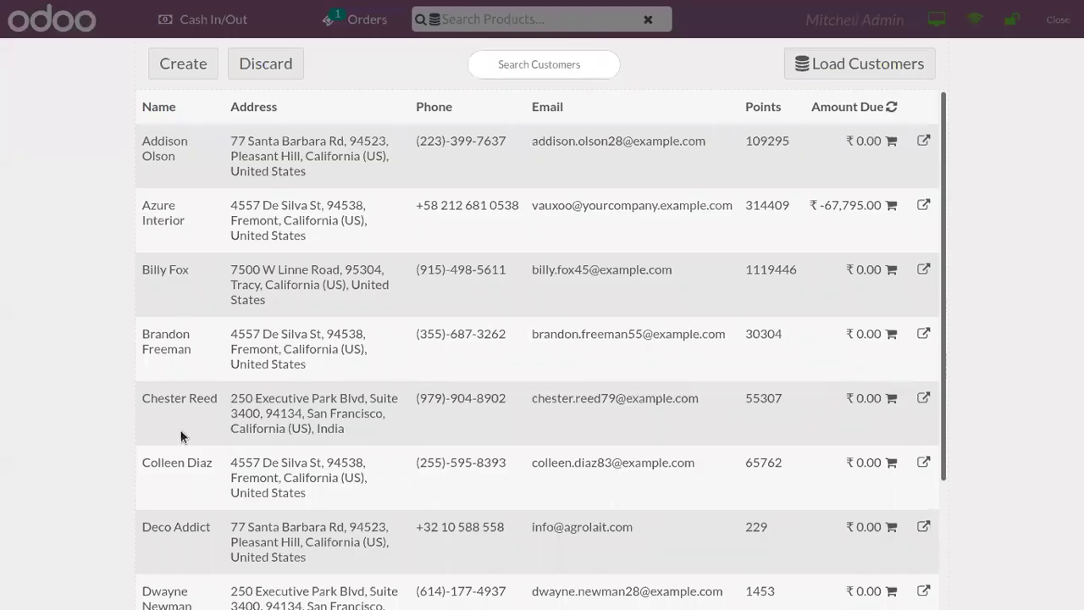
click(221, 400)
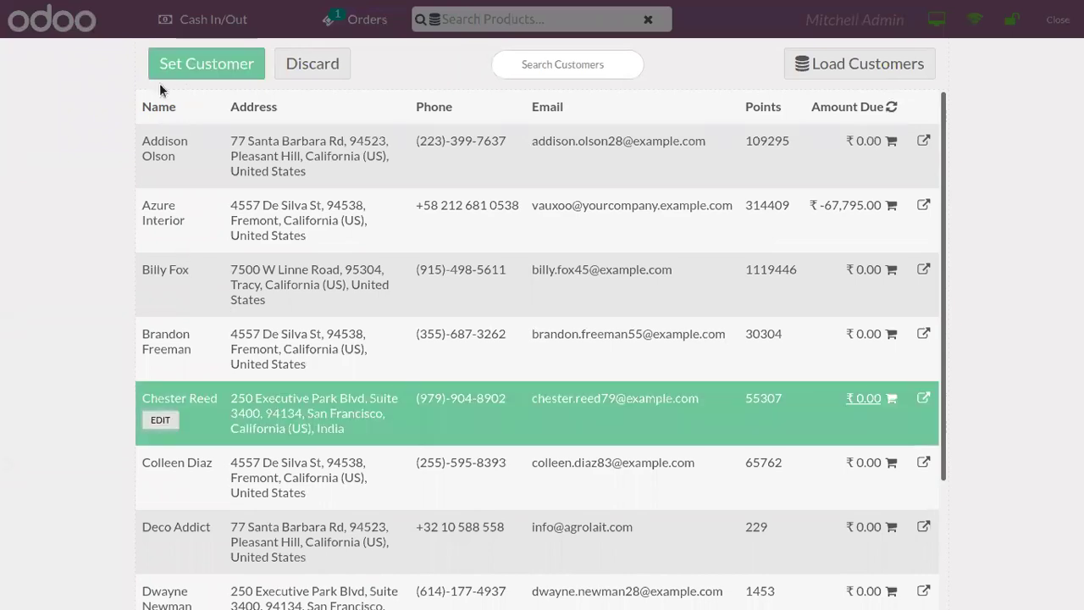
click(180, 72)
Add an ArmChair, Baby Lotion and two Clocks, then bring up the Discount Percentage popup
click(476, 166)
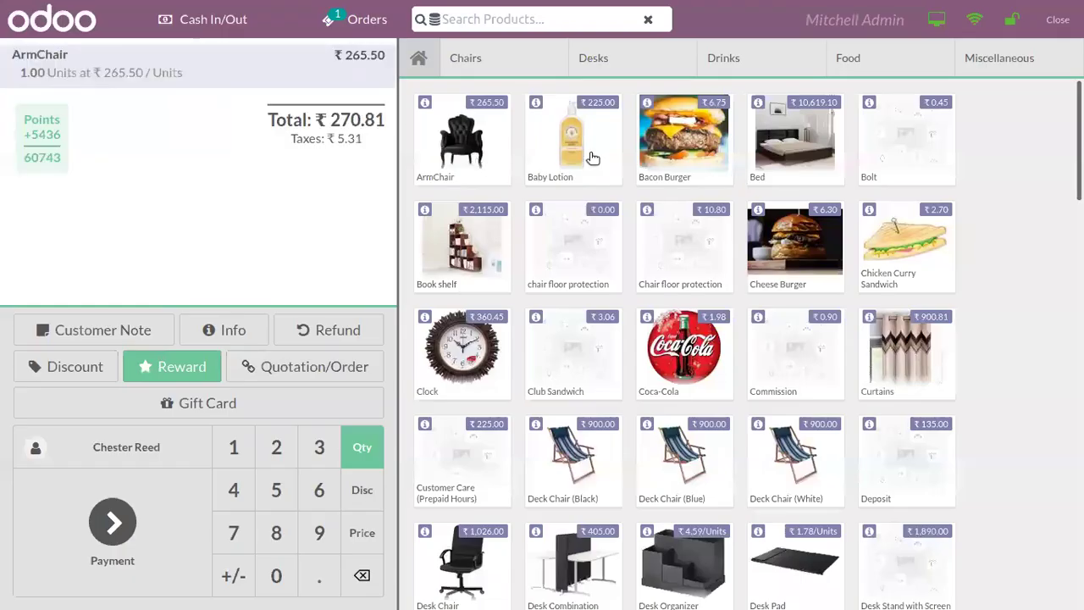
click(533, 163)
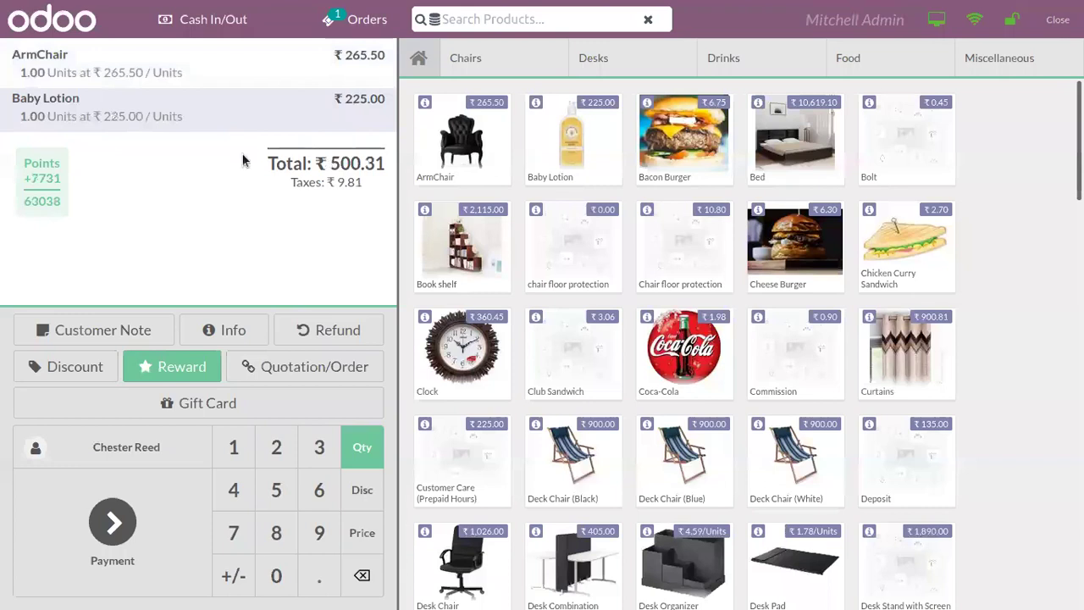
click(479, 353)
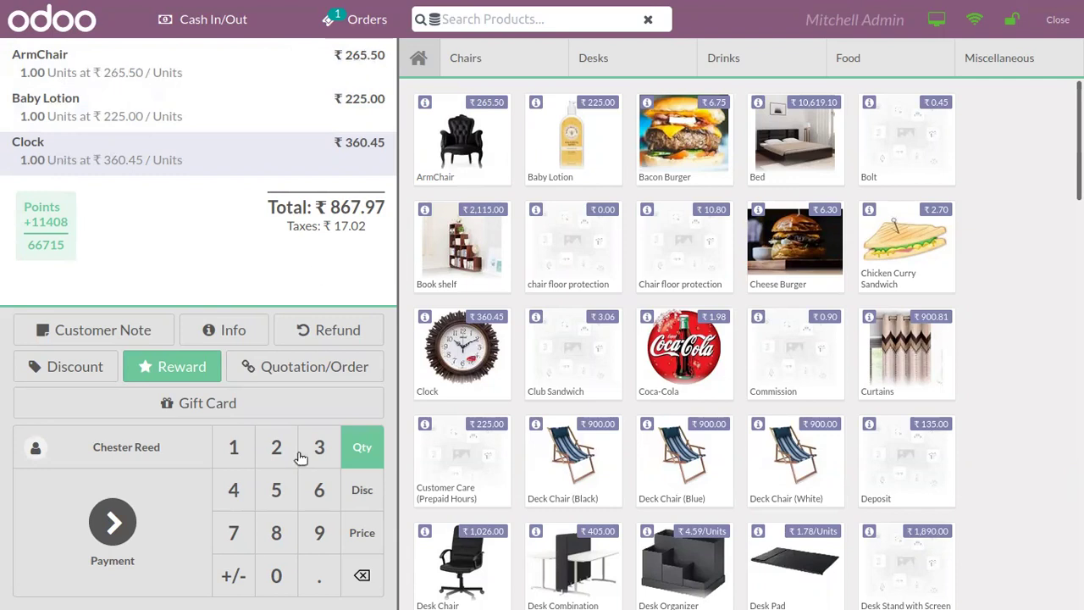
click(274, 450)
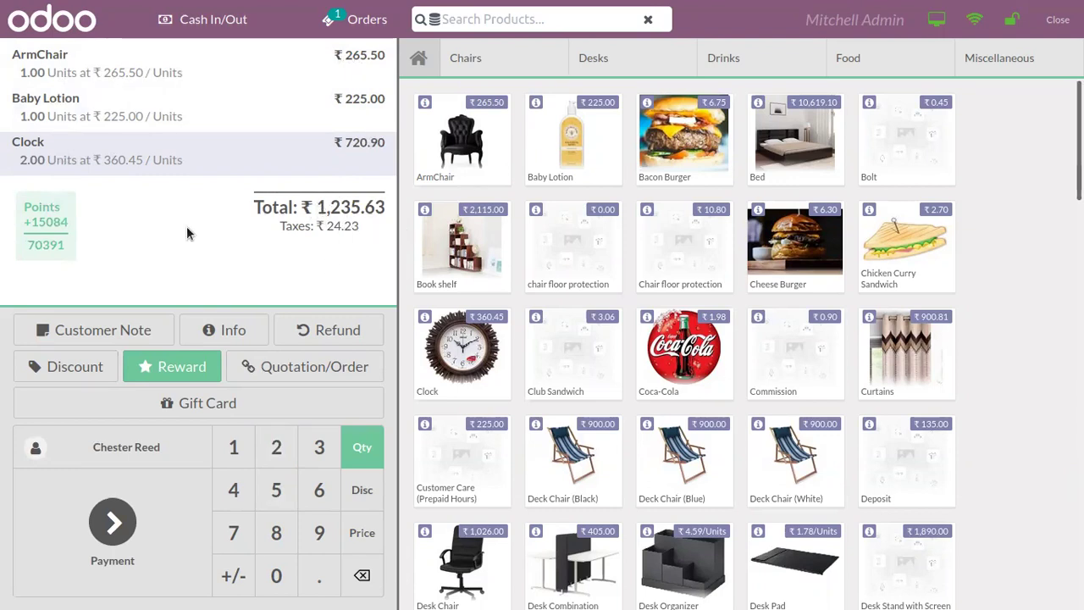
click(56, 366)
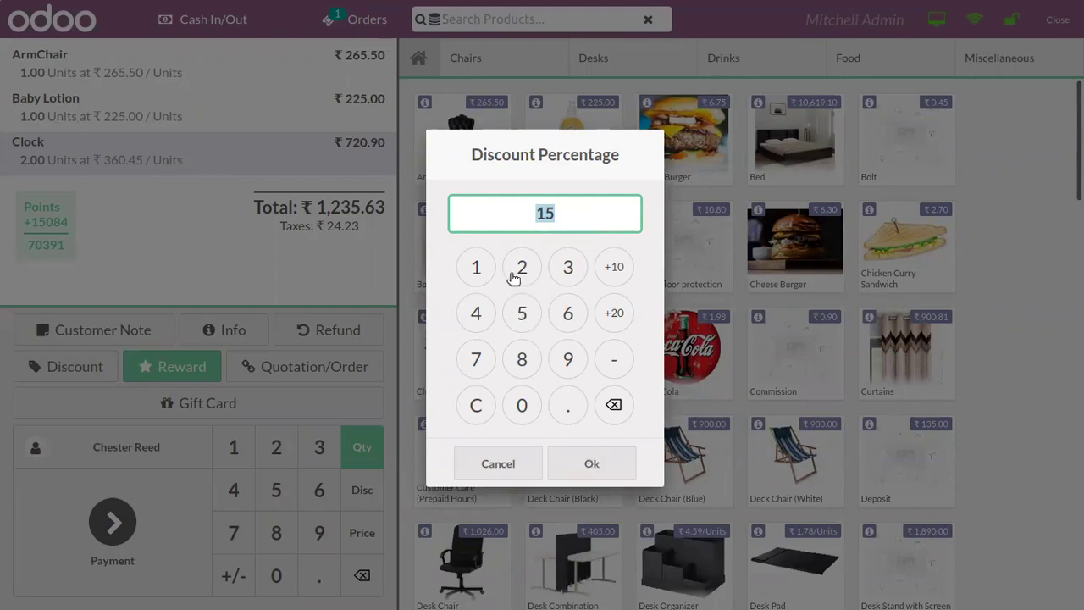
Apply 20 in the Discount Percentage popup and check the resulting ₹-242.28 discount line
click(518, 267)
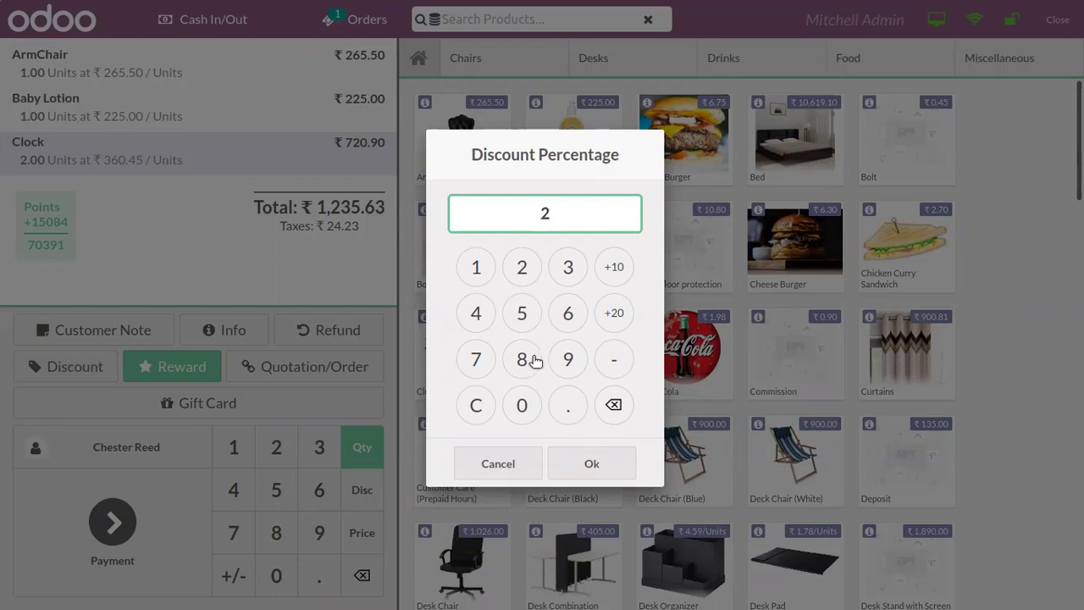
click(521, 407)
click(593, 464)
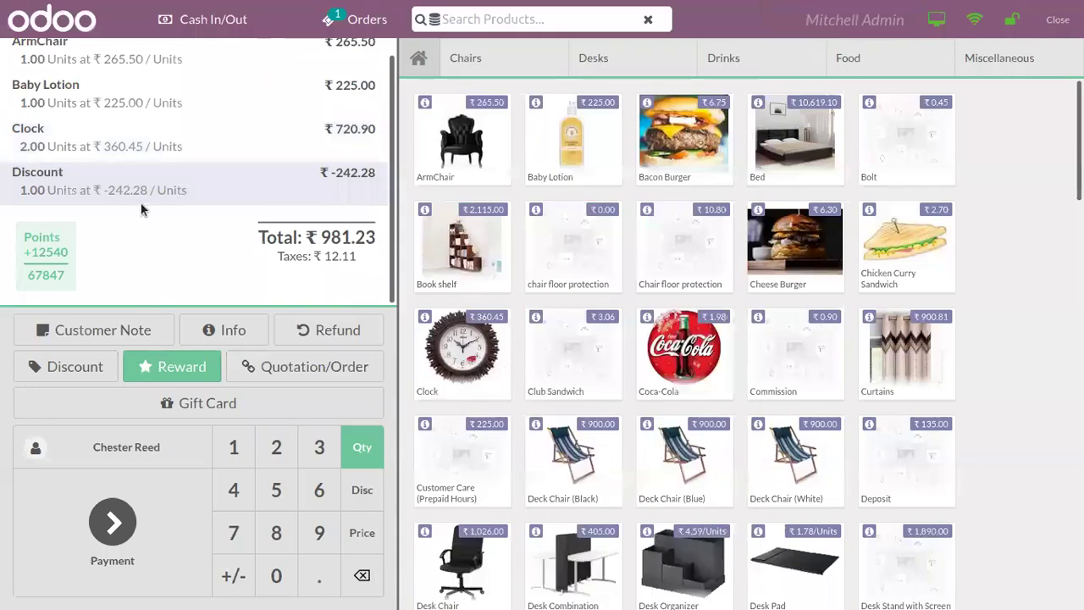
scroll(394, 197, up, 1)
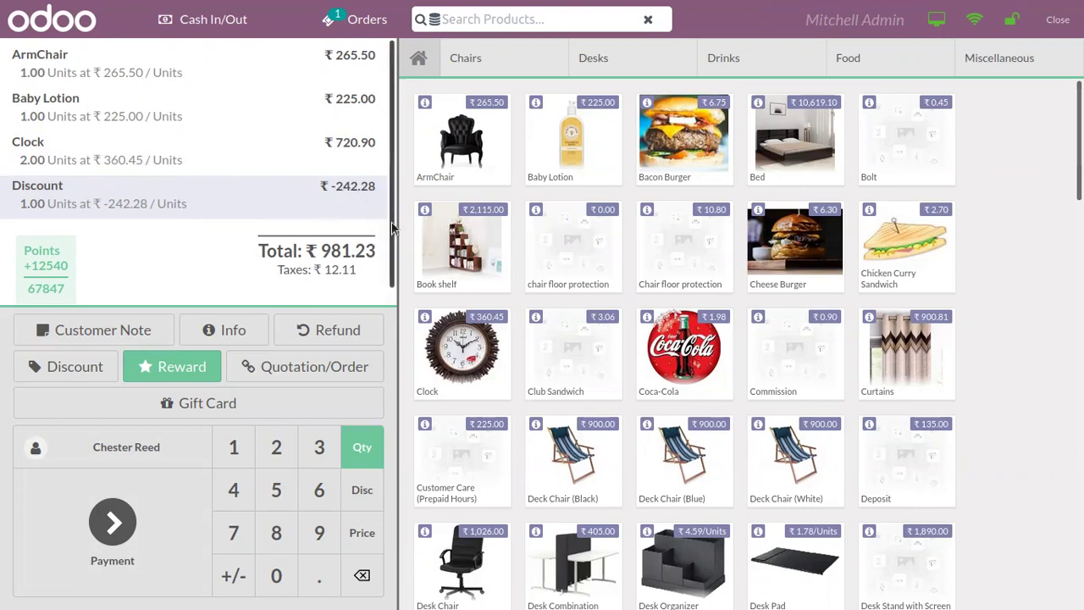
scroll(372, 238, down, 1)
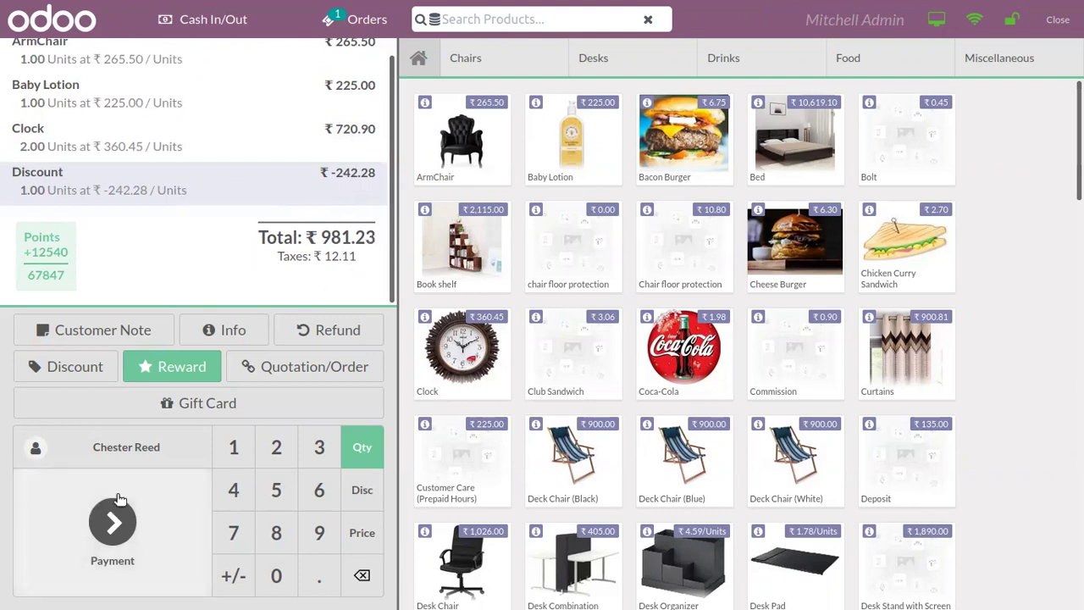
Pay the ₹981.23 order by Bank without printing, start a new order, and open the closing summary
click(113, 522)
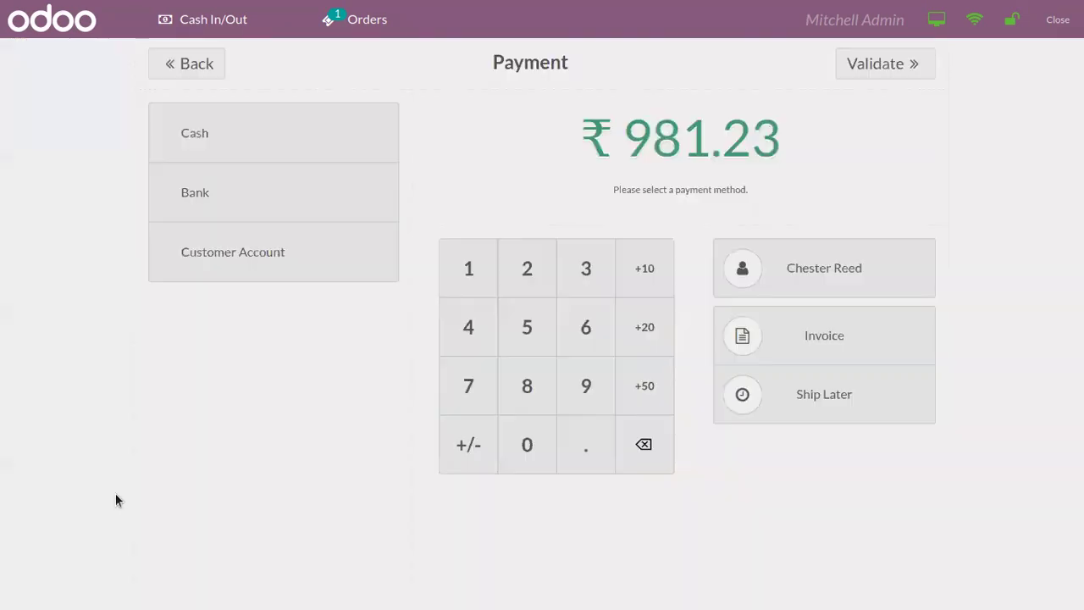
click(255, 193)
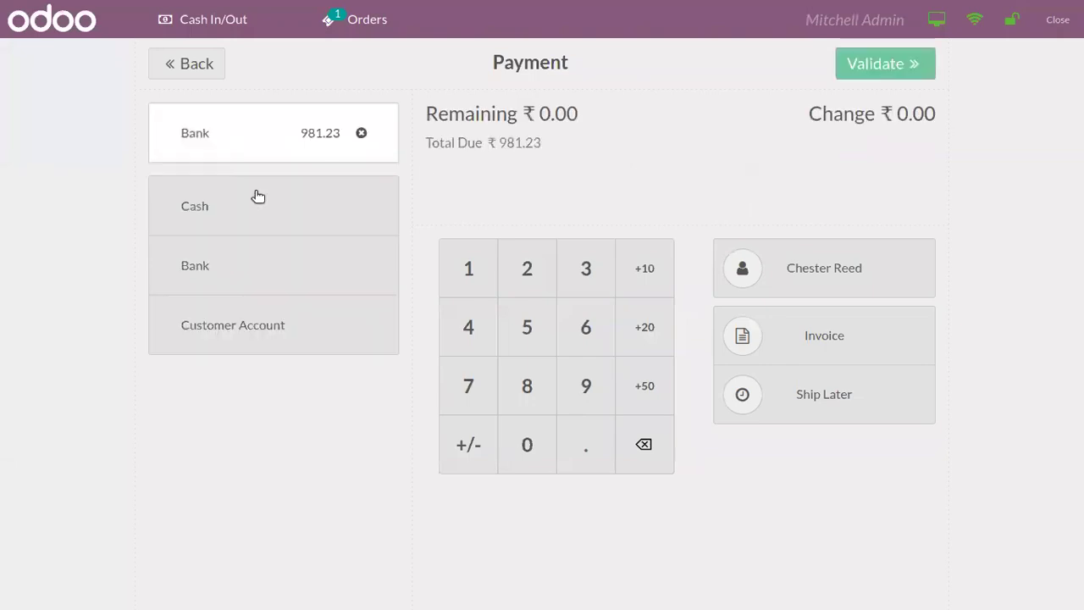
click(869, 68)
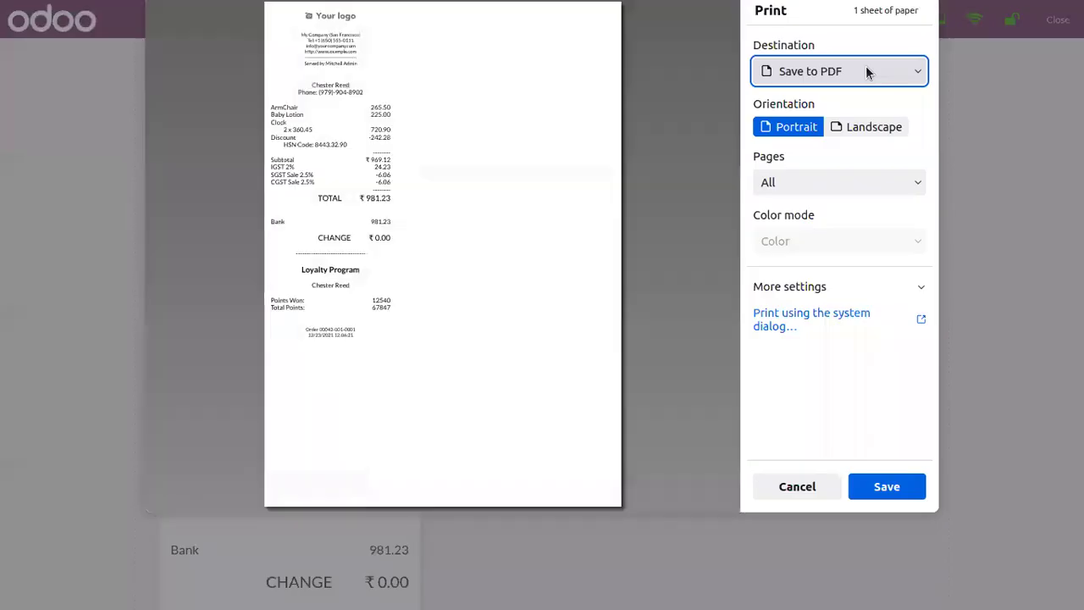
click(793, 488)
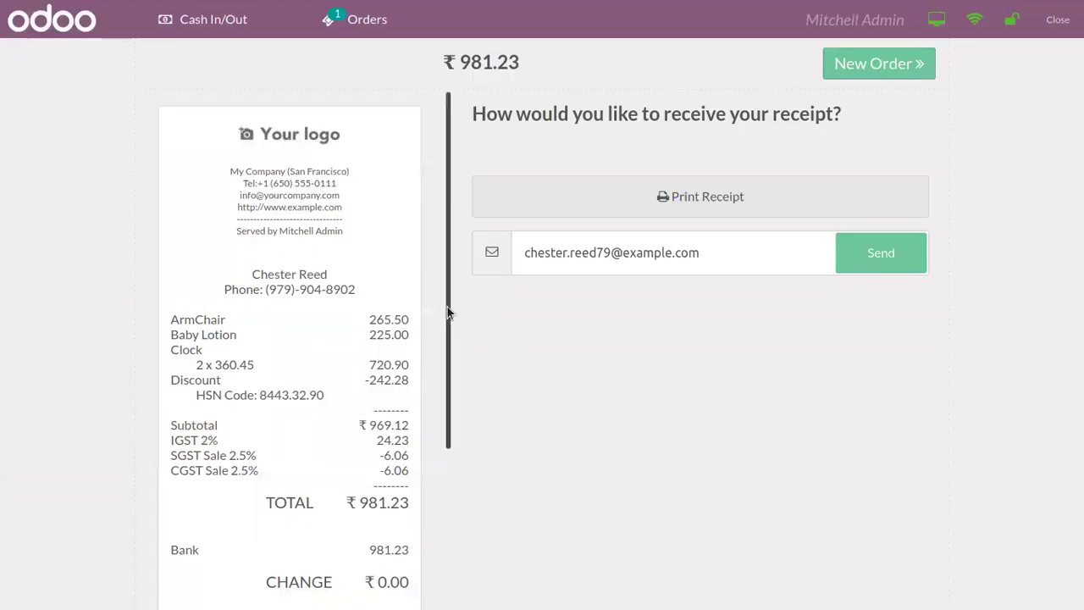
drag(450, 317, 450, 432)
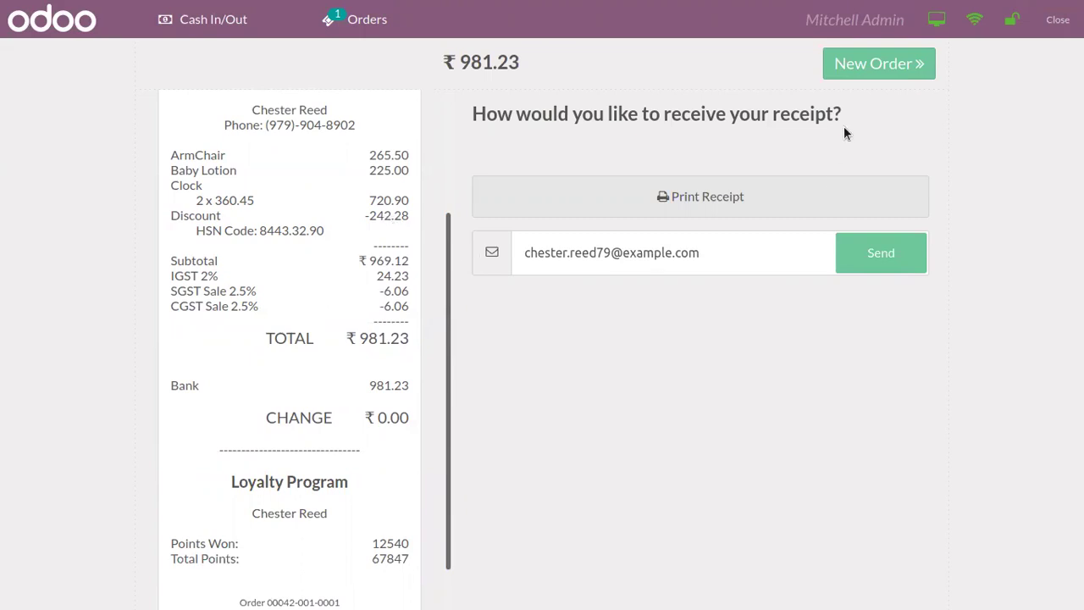
click(852, 64)
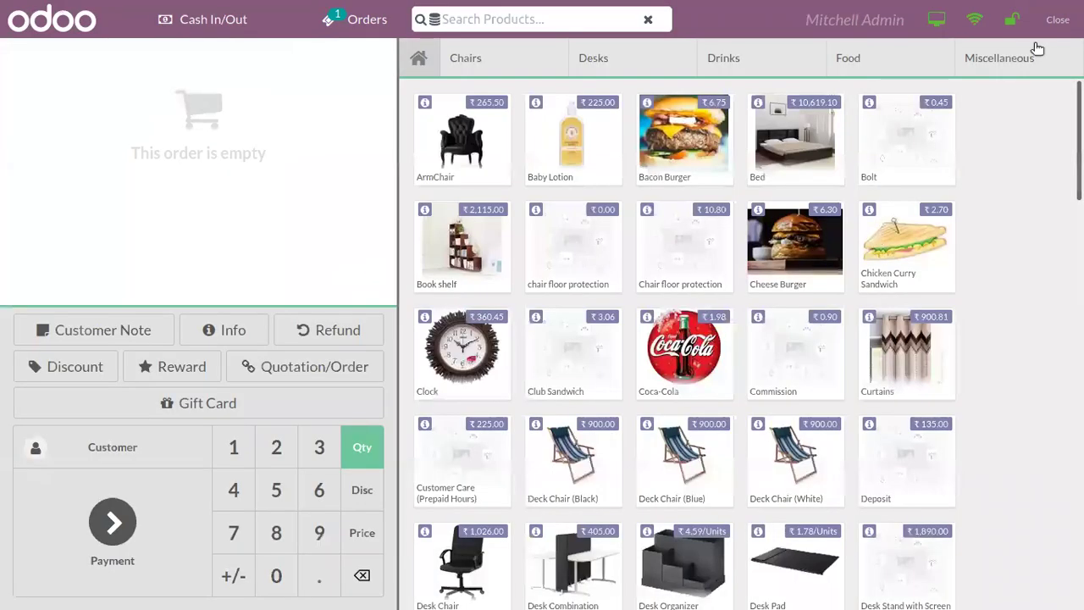
click(1057, 19)
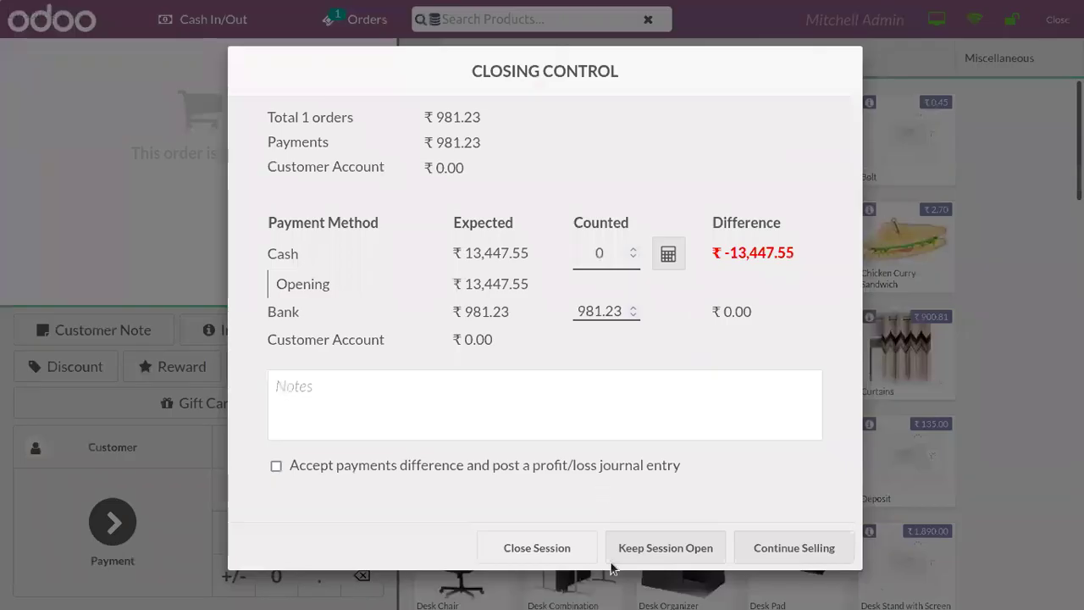
Keep the session open, inspect order Shop/0081 in the backend Orders list, and return to the dashboard
click(659, 550)
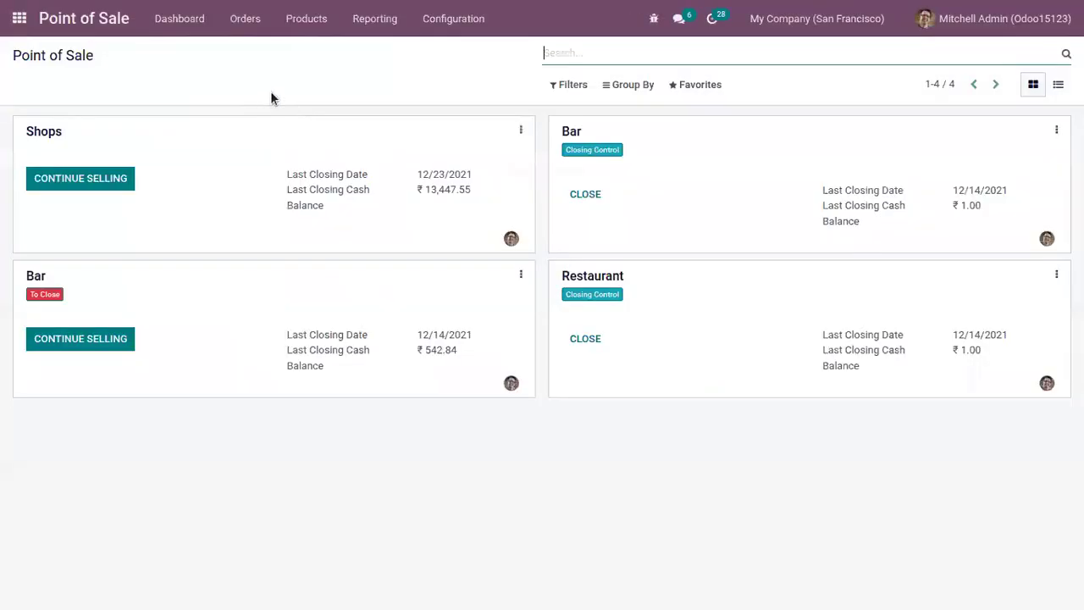
click(245, 28)
click(261, 53)
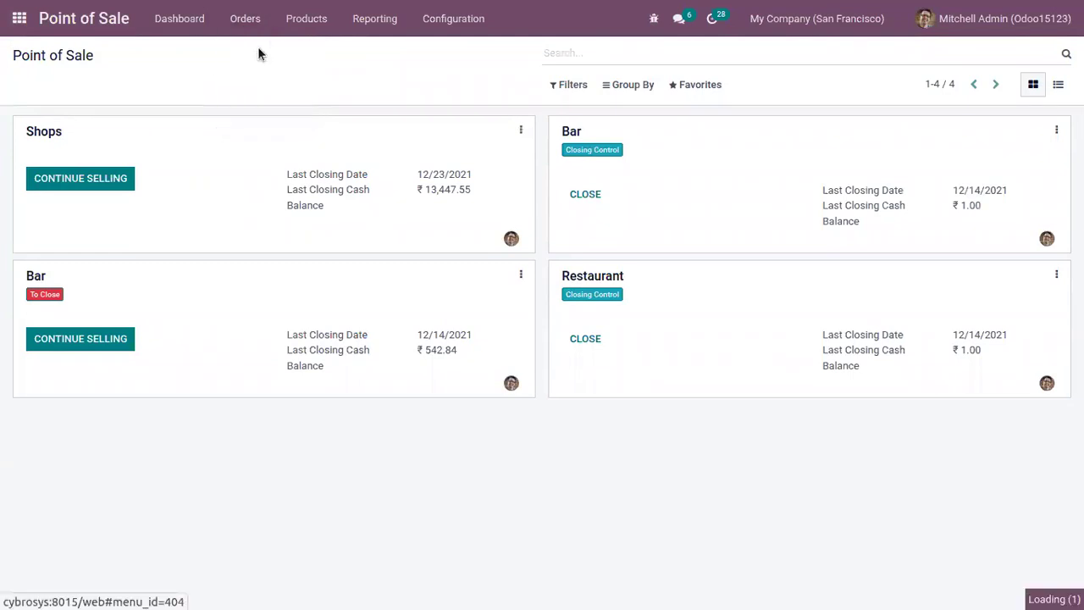
click(157, 163)
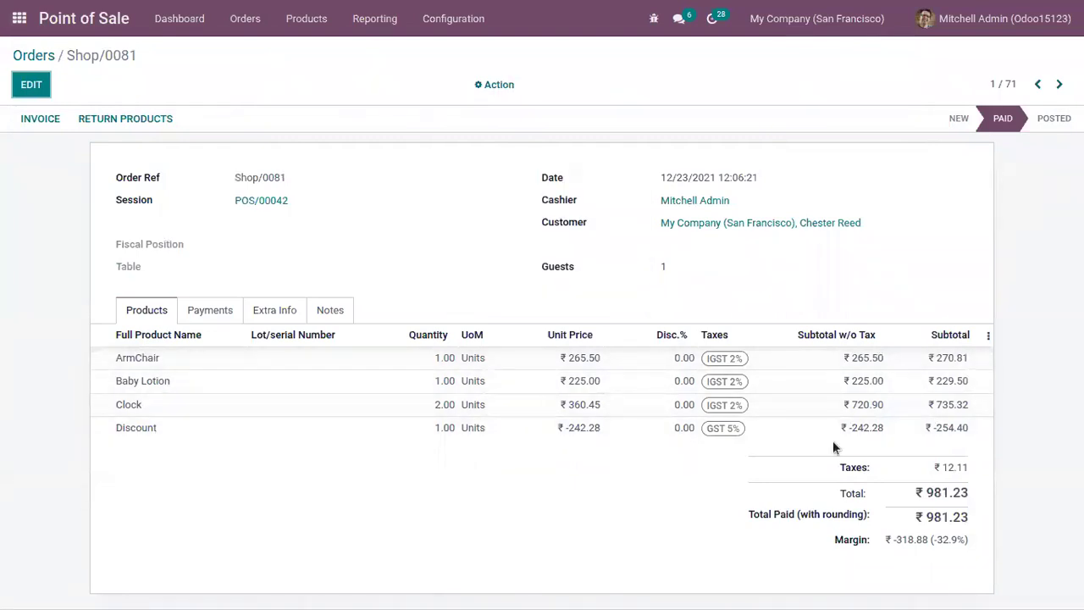
click(38, 58)
click(190, 20)
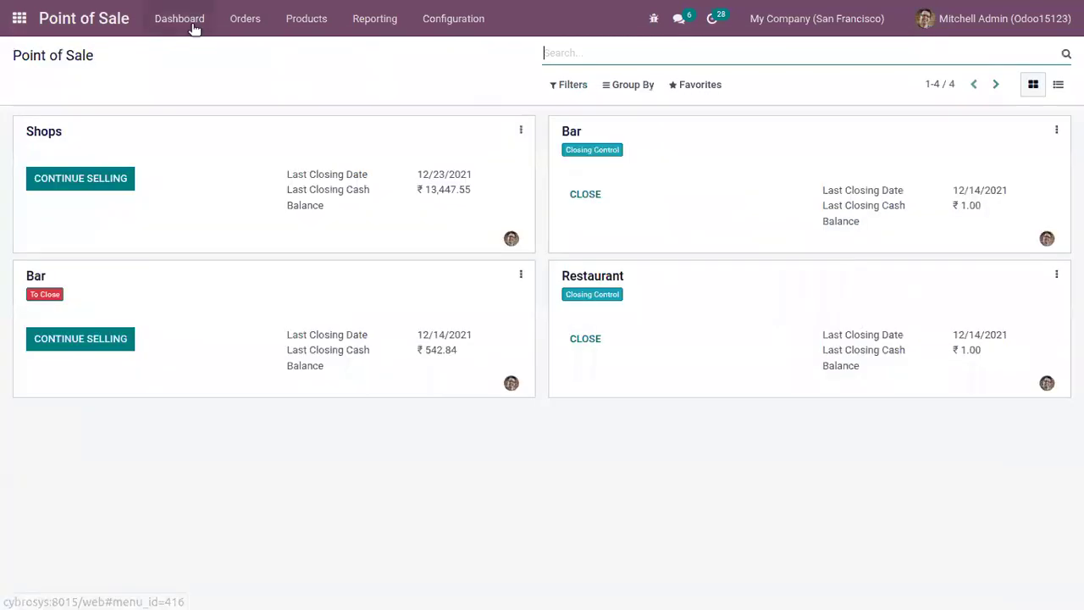
Resume the Shops session and try a cashier login, dismissing the incorrect-password warning
click(95, 177)
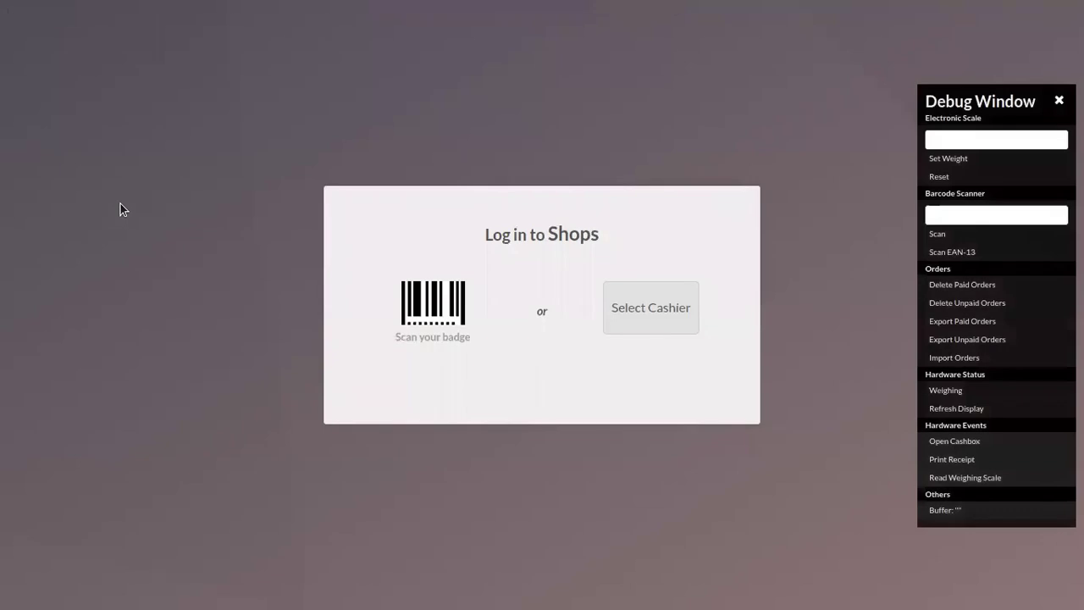
click(675, 303)
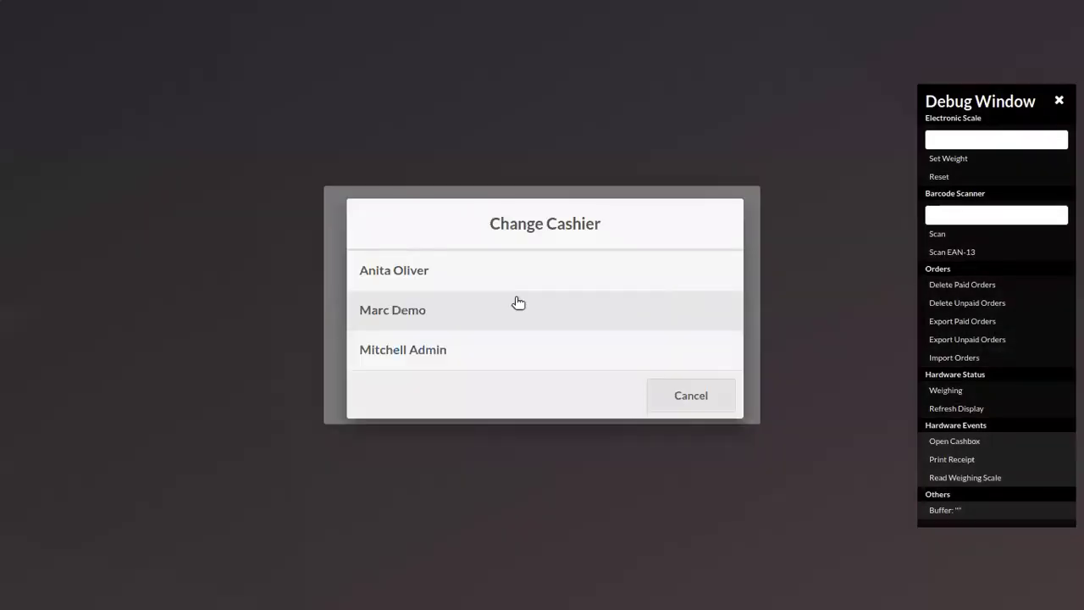
click(505, 347)
click(544, 383)
click(544, 383)
click(544, 382)
click(586, 431)
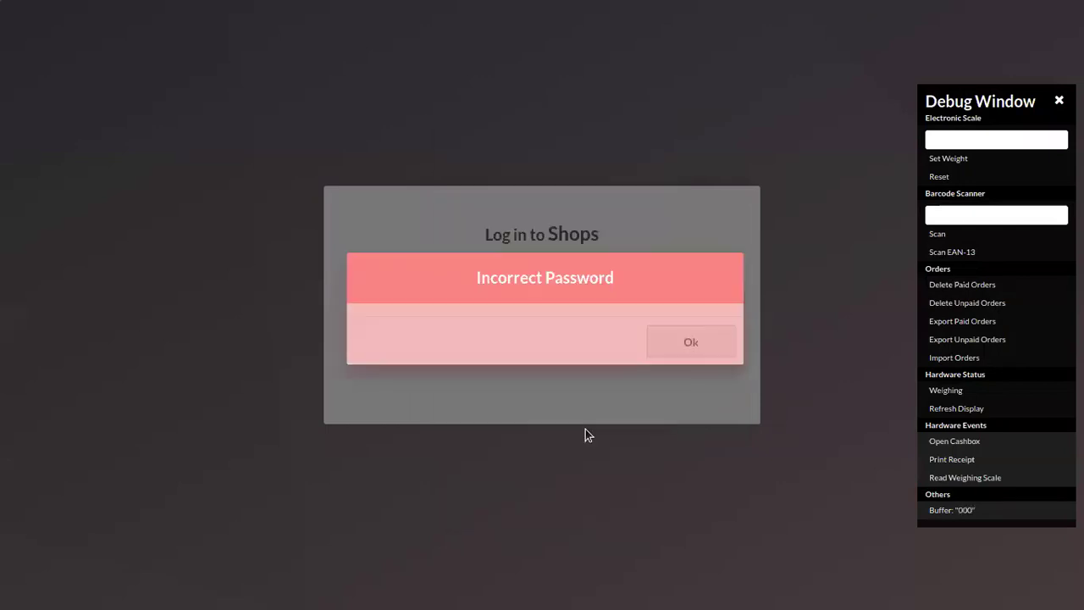
click(678, 343)
Log in as the administrator cashier with the PIN and open the customer list
click(666, 310)
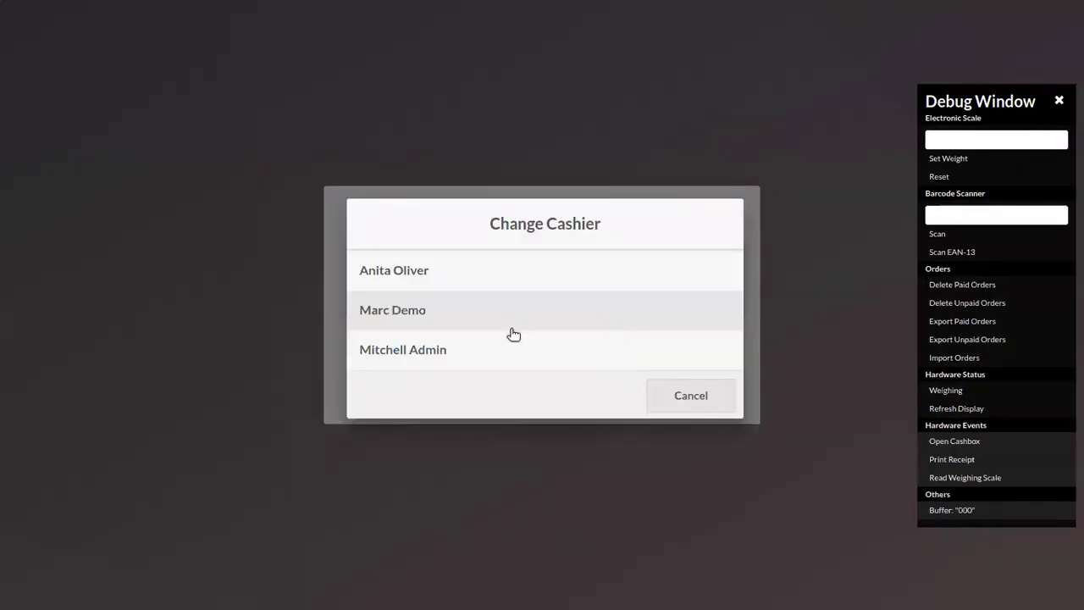
click(513, 327)
click(546, 383)
click(546, 383)
click(546, 383)
click(547, 384)
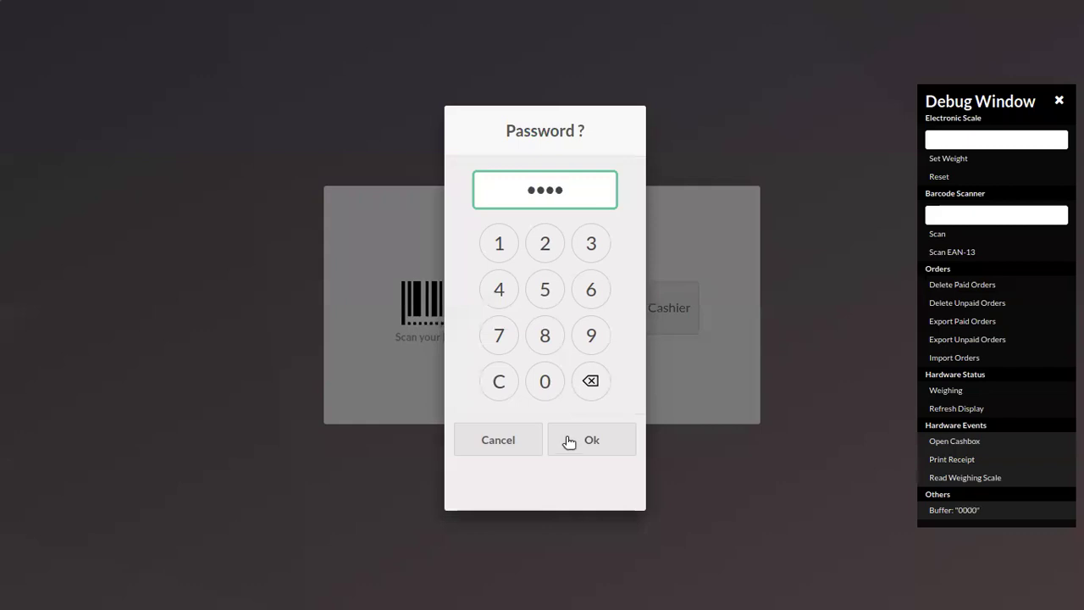
click(565, 437)
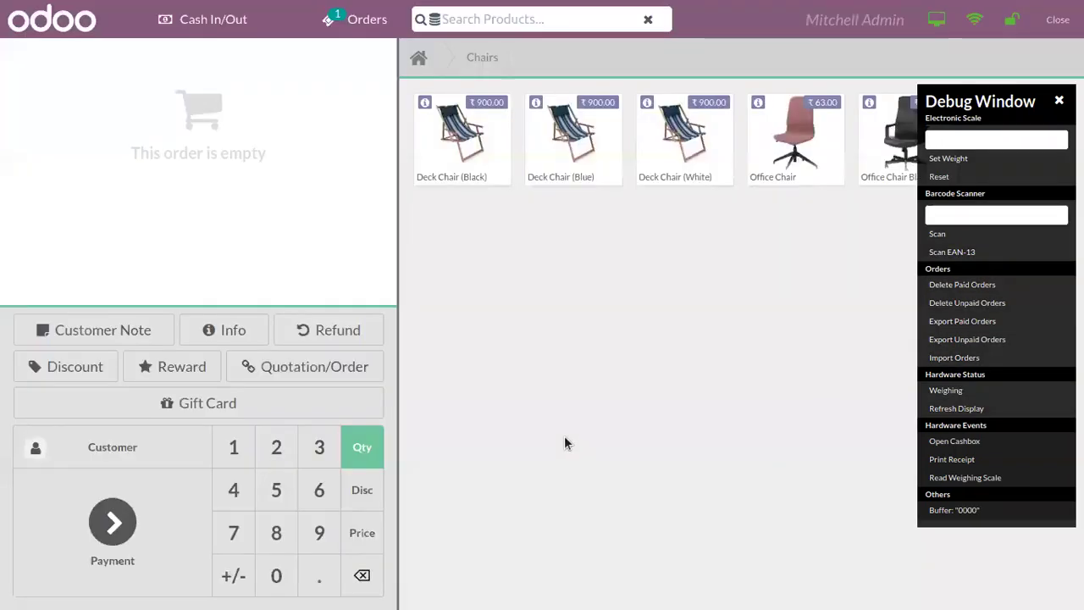
click(200, 441)
Set Deco Addict as customer and add Club Sandwich, Clock and Customer Care (Prepaid Hours)
click(217, 528)
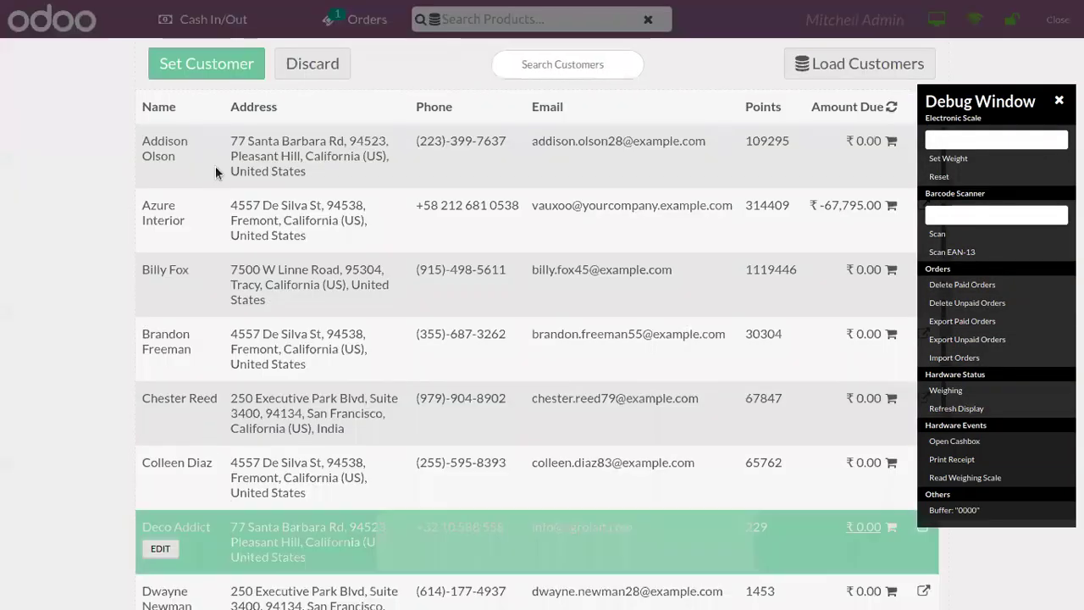
click(190, 66)
click(417, 73)
click(555, 385)
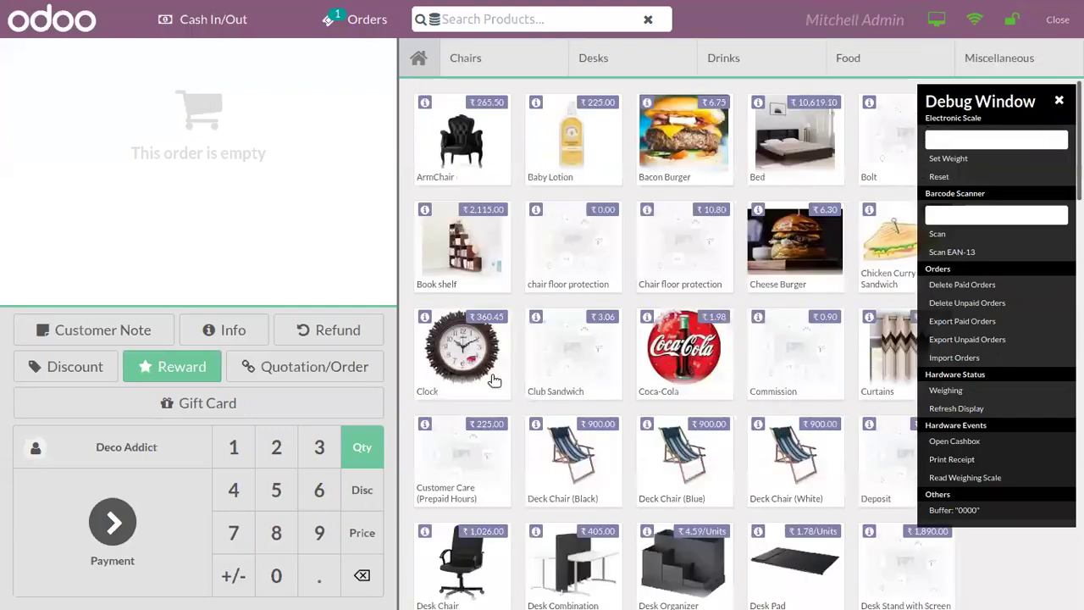
click(492, 372)
click(474, 441)
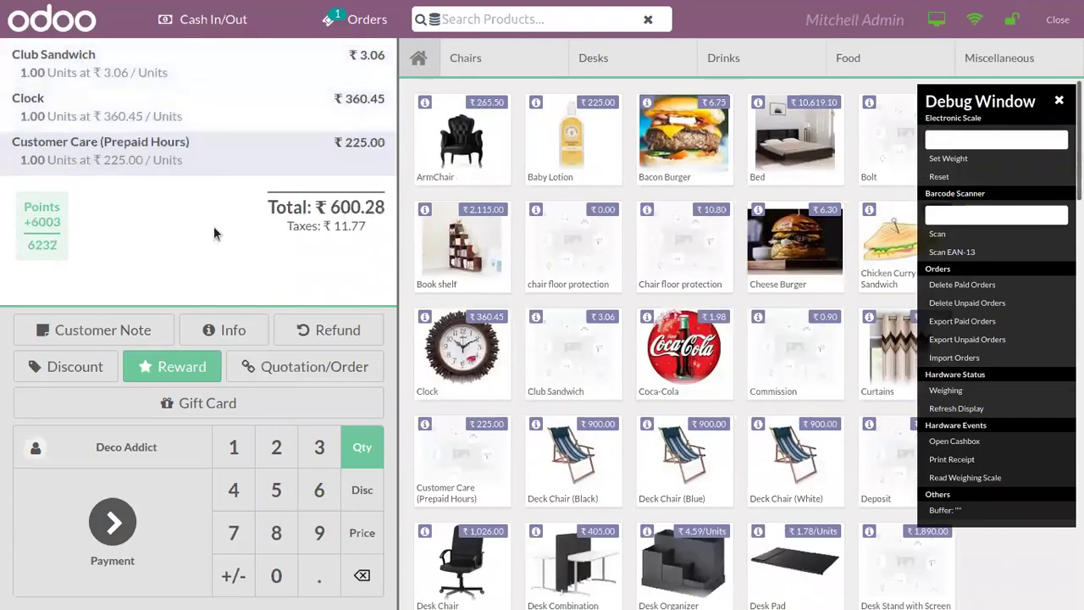
Delete all three order lines with the keypad backspace, leaving the order empty
click(362, 575)
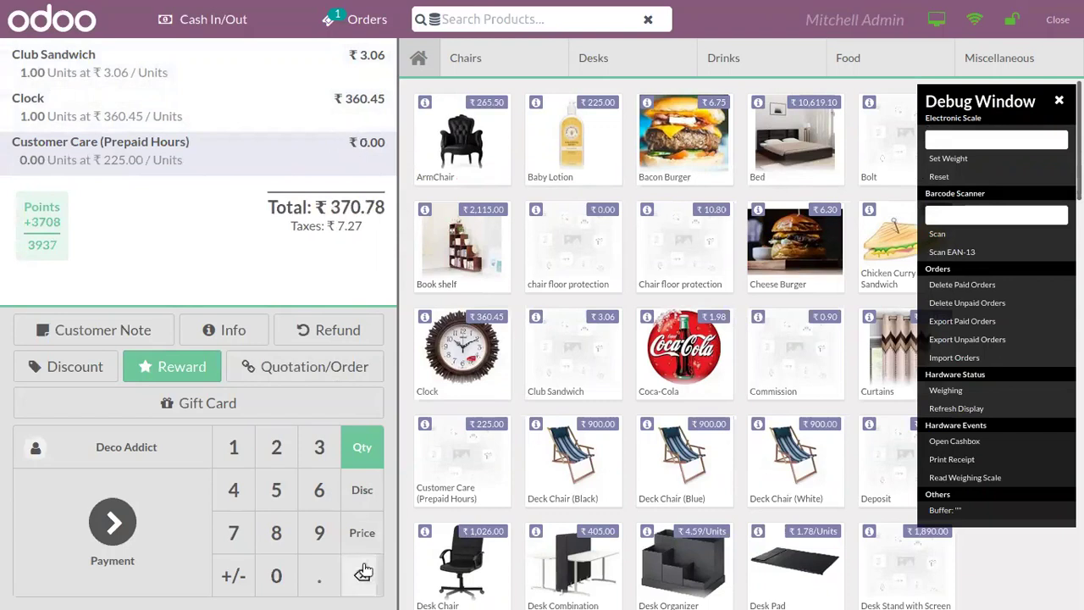
click(362, 575)
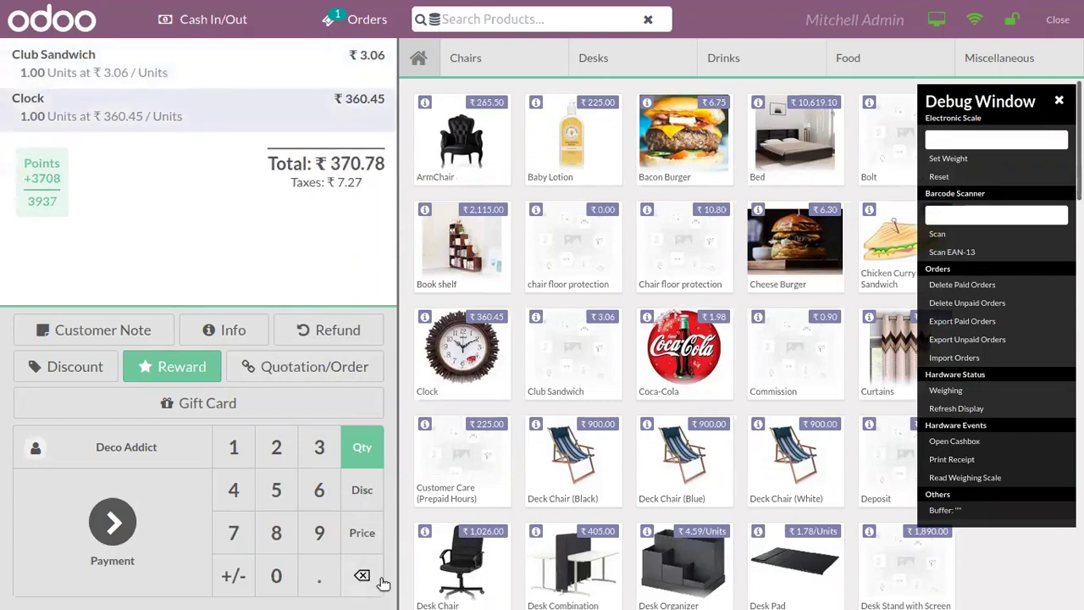
click(364, 576)
click(364, 576)
click(364, 576)
click(364, 576)
Add a Desk Chair and a Desk Organizer in size S, Plastic, then reselect the Desk Chair line
click(483, 561)
click(687, 562)
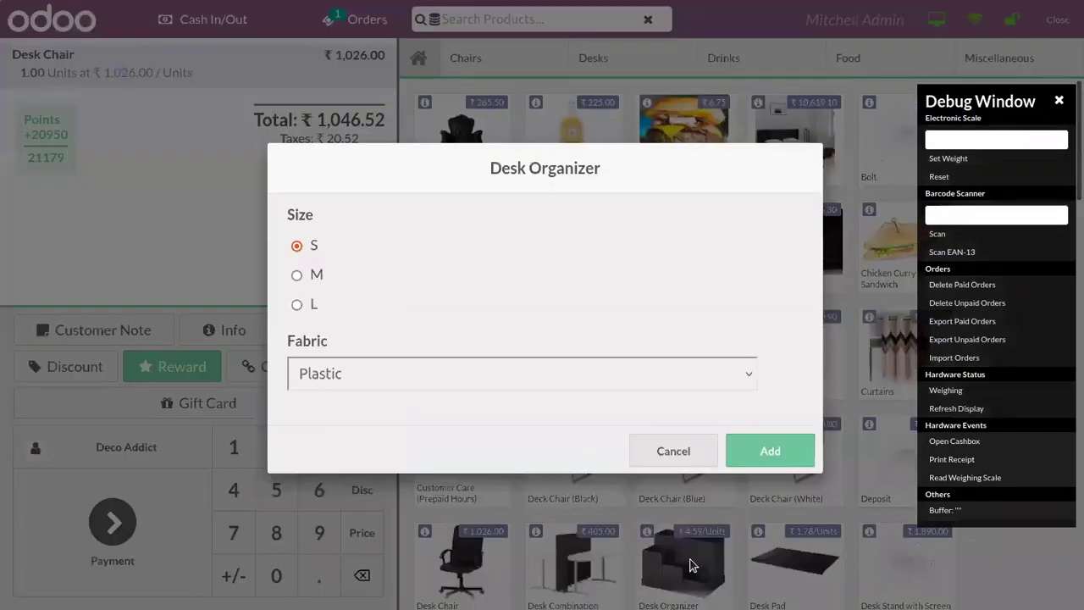
click(765, 451)
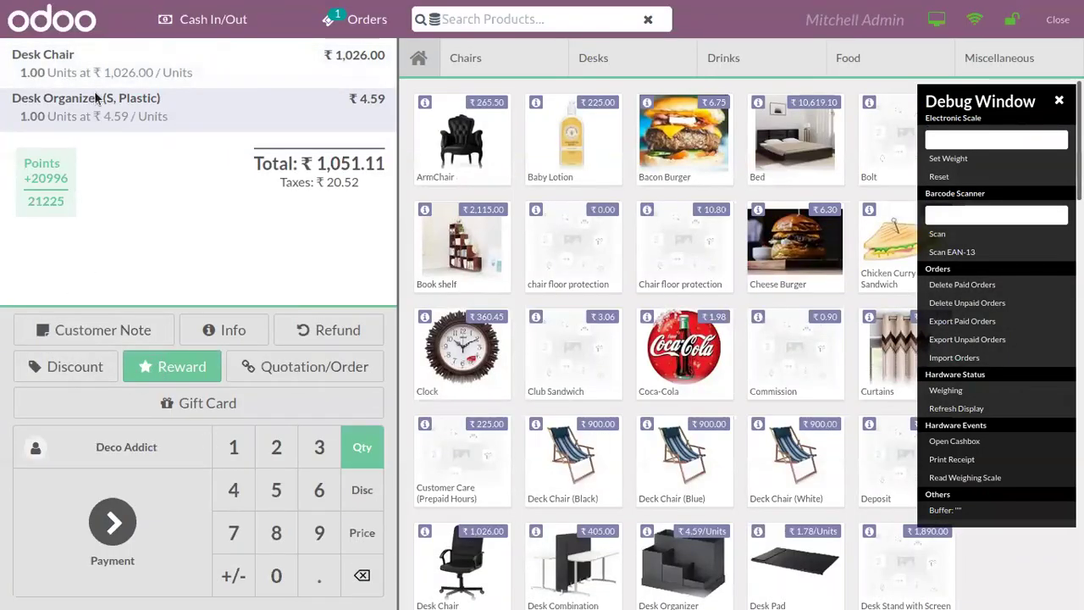
click(147, 69)
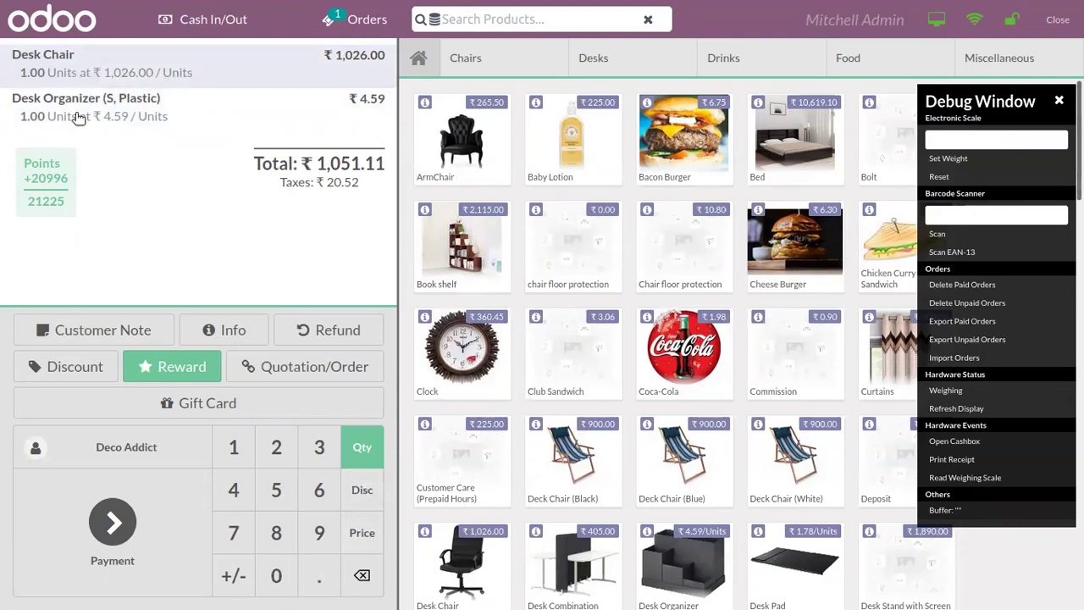
click(118, 110)
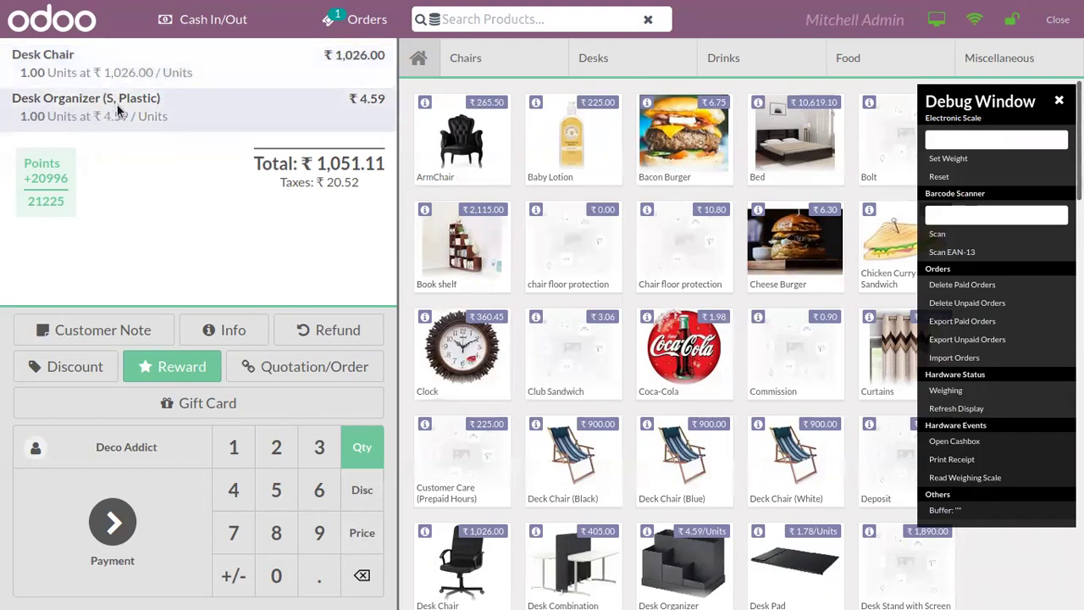
click(61, 74)
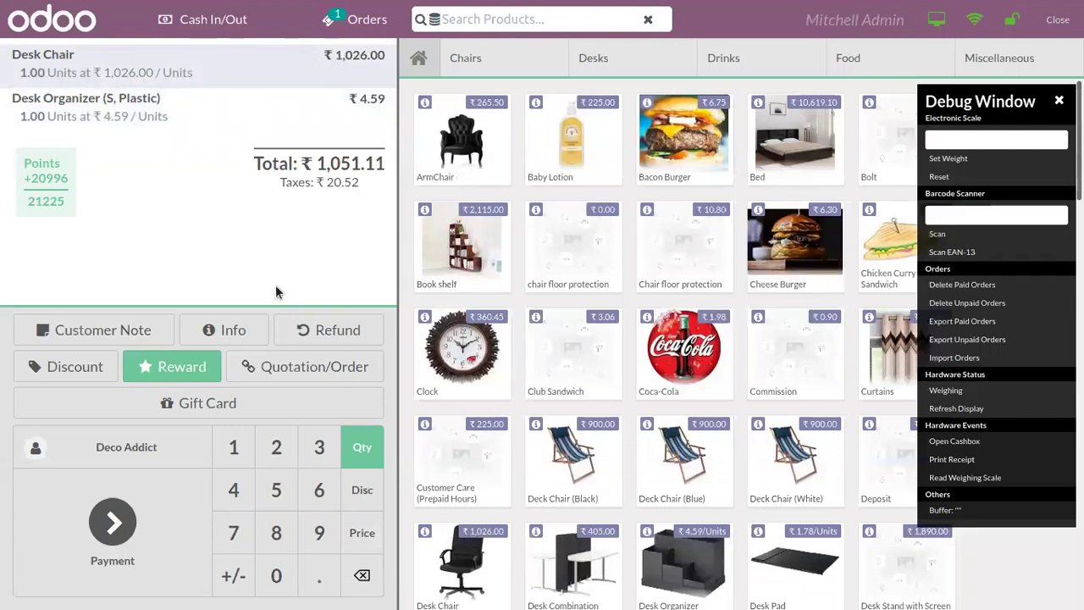
Give the Desk Chair line a 20% discount
click(363, 491)
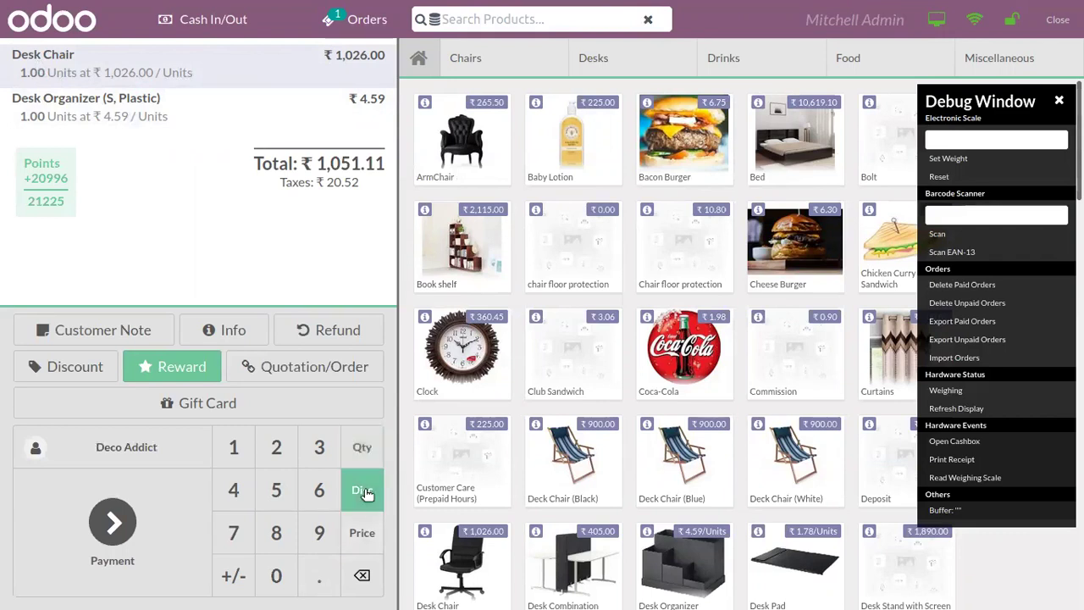
click(279, 449)
click(276, 576)
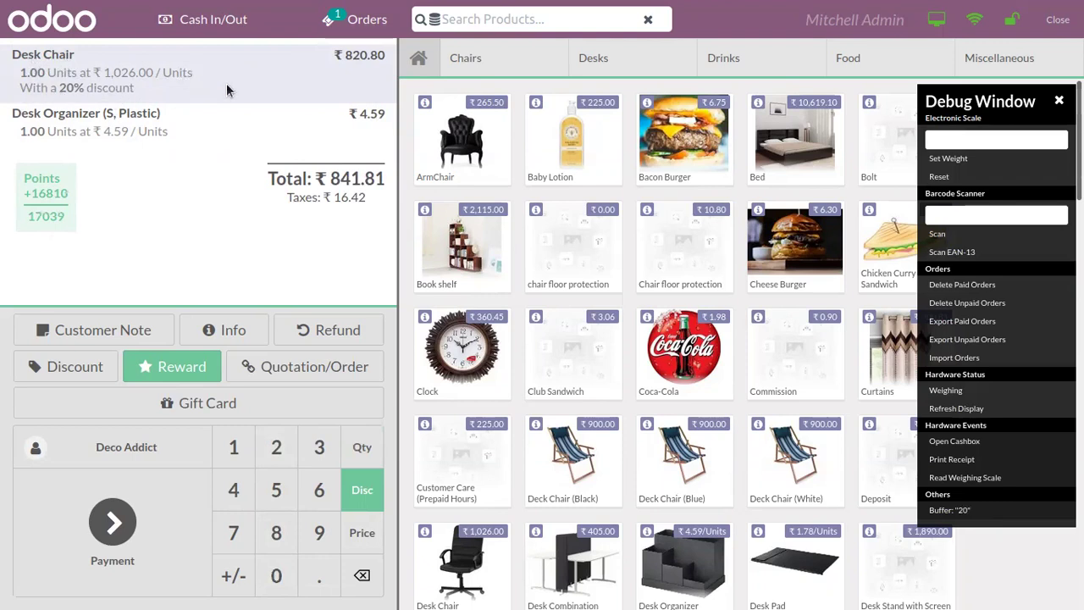
Pay the ₹841.81 order in cash without printing, start a new order, and open the closing summary
click(113, 525)
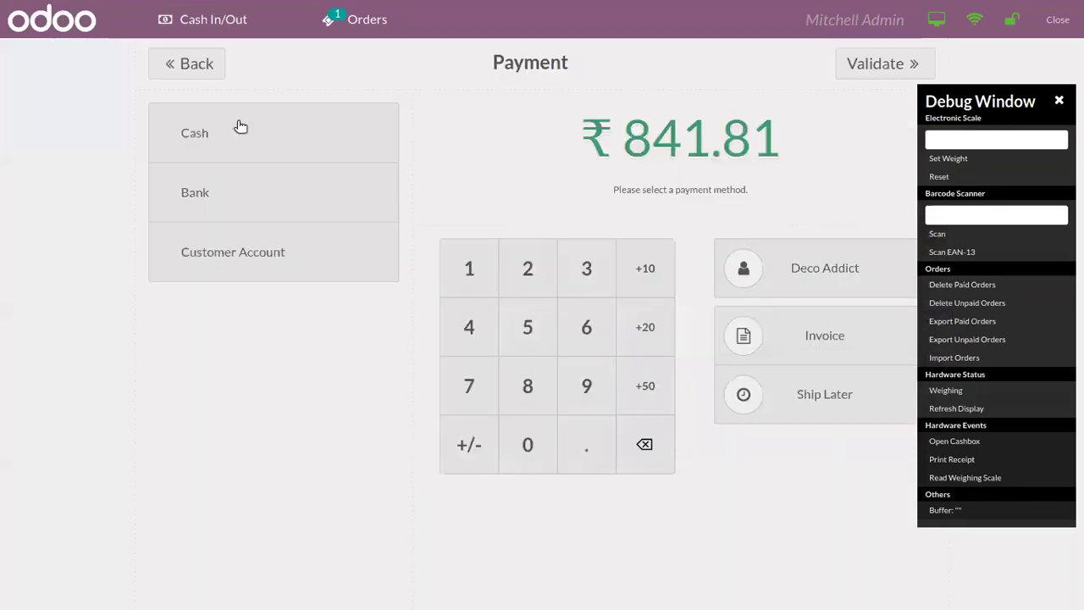
click(285, 127)
click(864, 69)
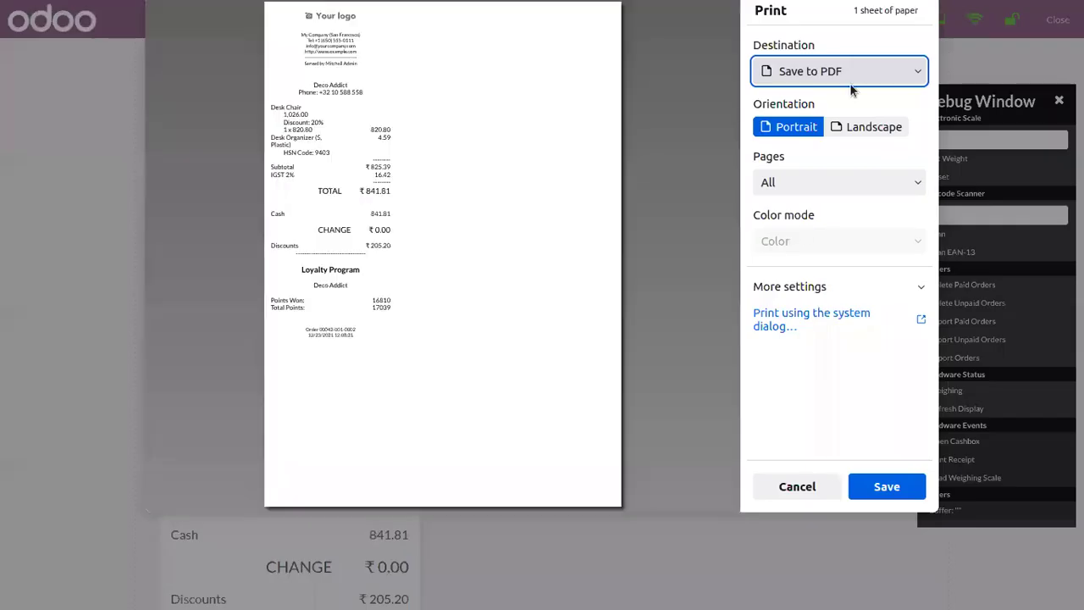
click(797, 486)
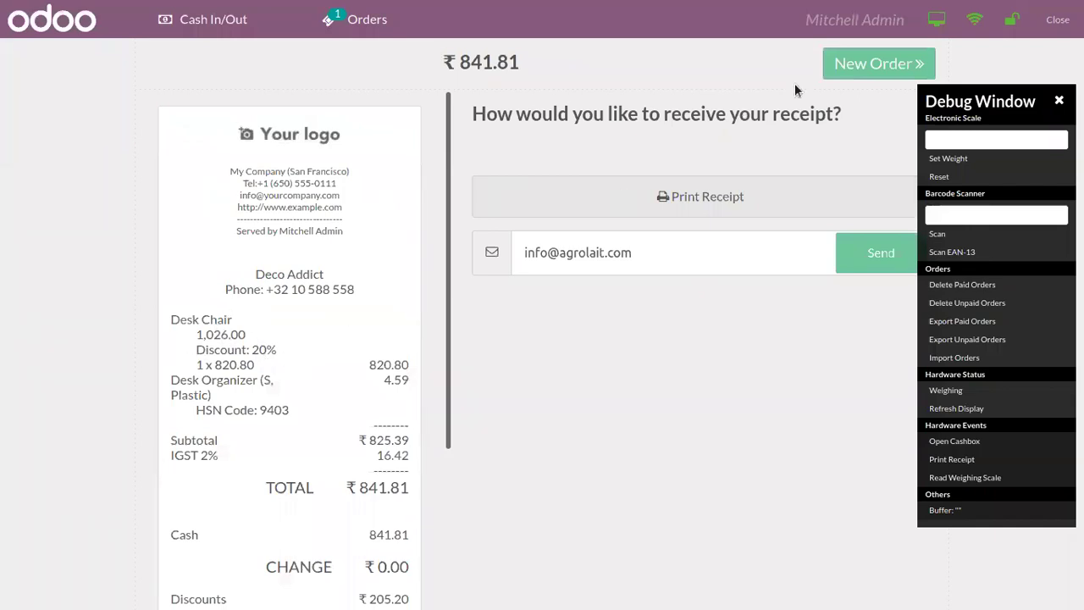
click(853, 71)
click(1057, 19)
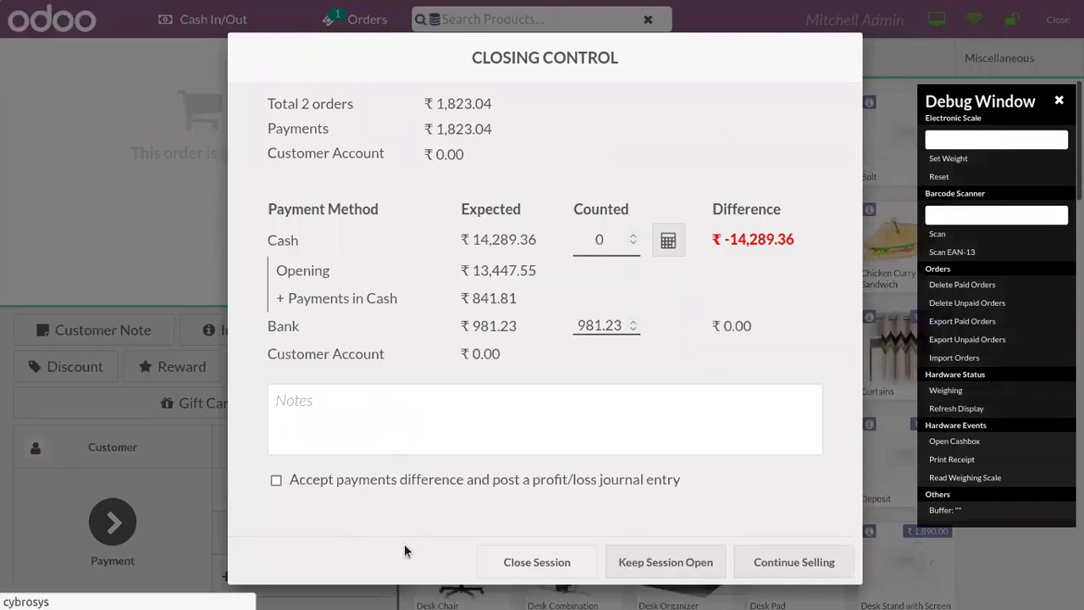
Keep the Shops session open and inspect the top order's 20% Desk Chair discount, then return to the dashboard
click(630, 562)
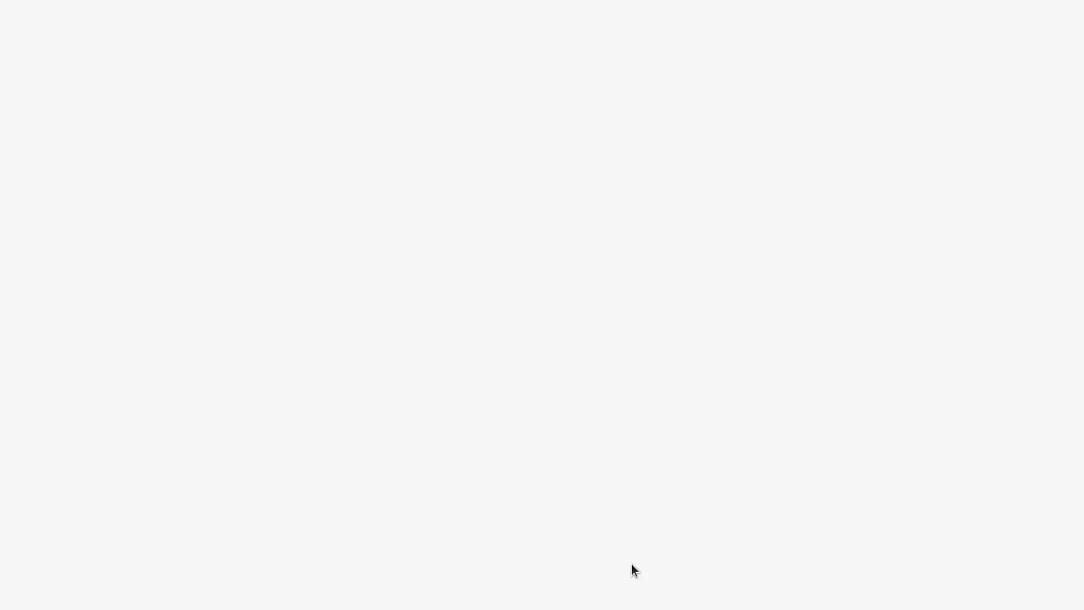
click(245, 23)
click(261, 50)
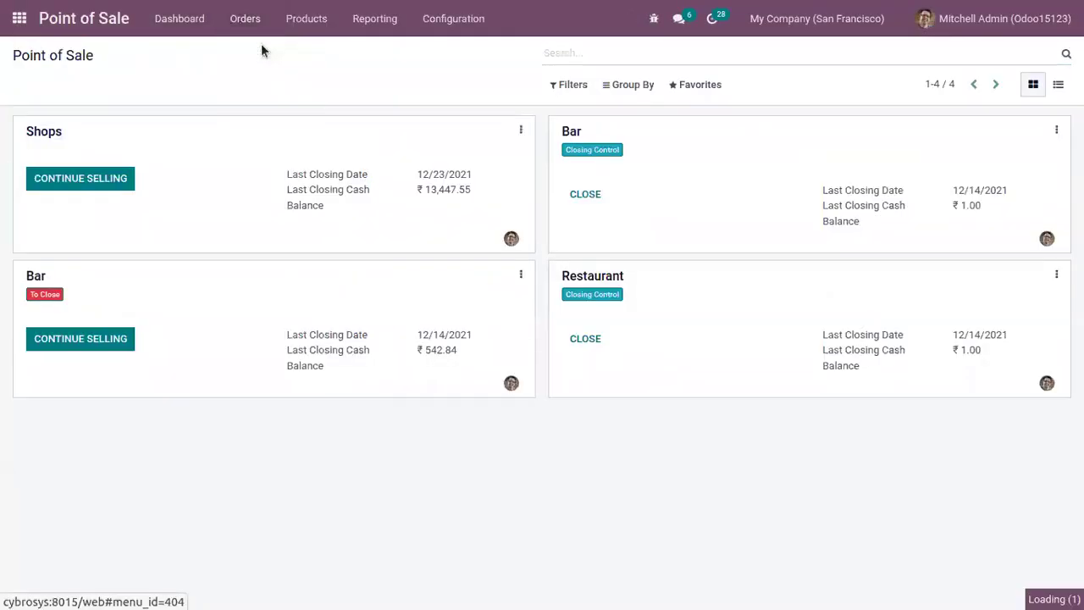
click(286, 157)
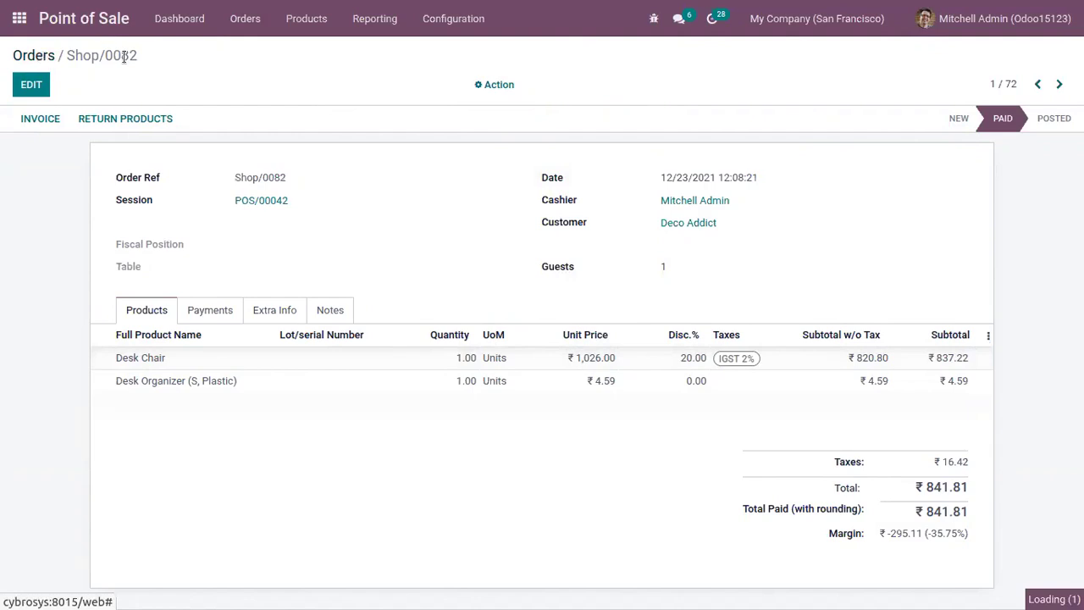
click(180, 22)
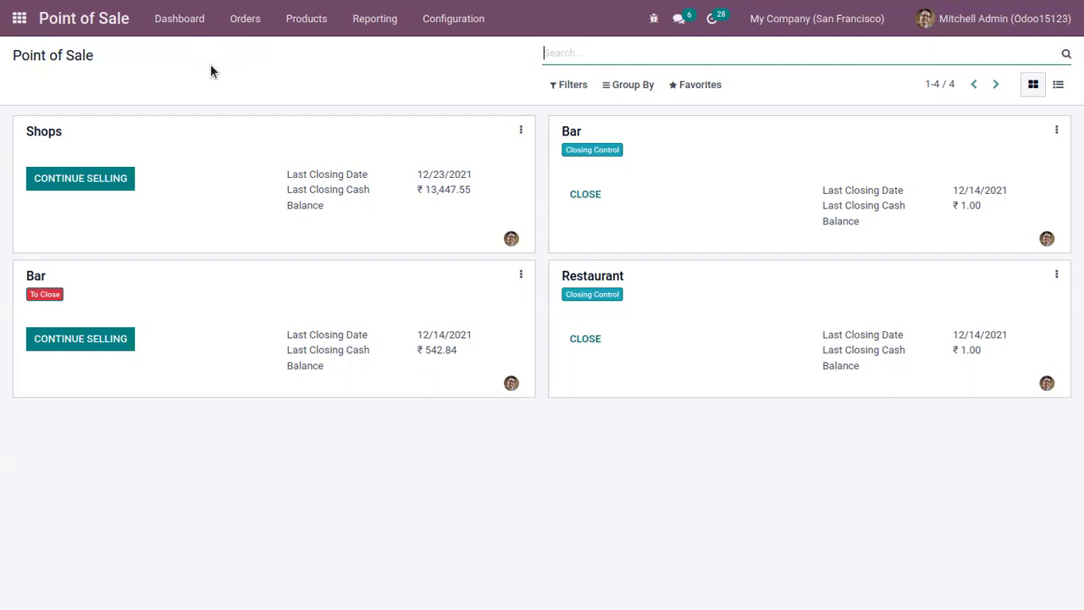
Open the Point of Sale settings, showing Pricelists set to Multiple prices per product
click(293, 22)
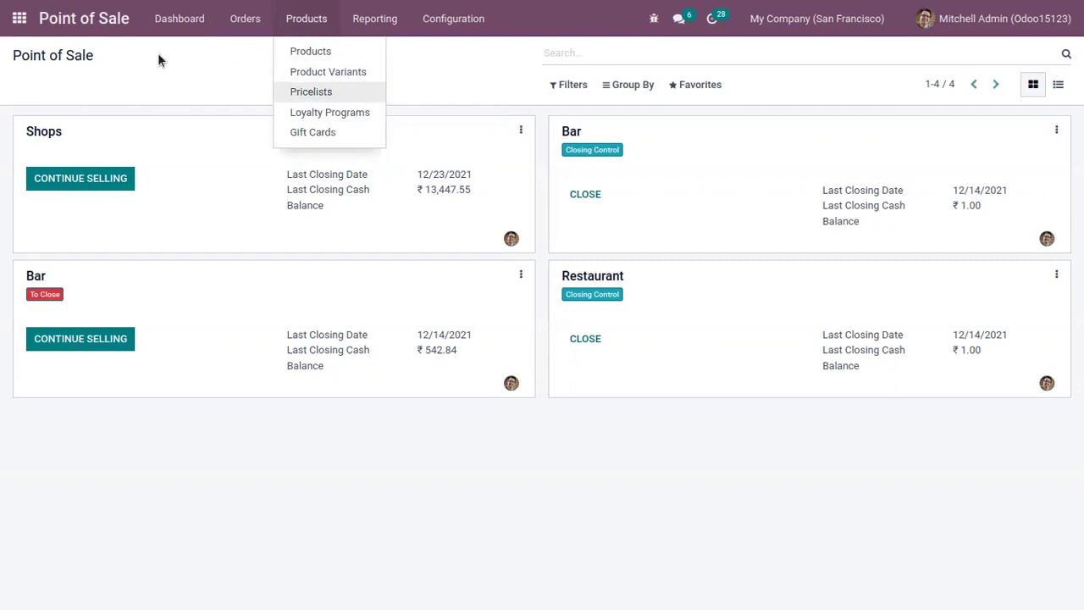
click(420, 12)
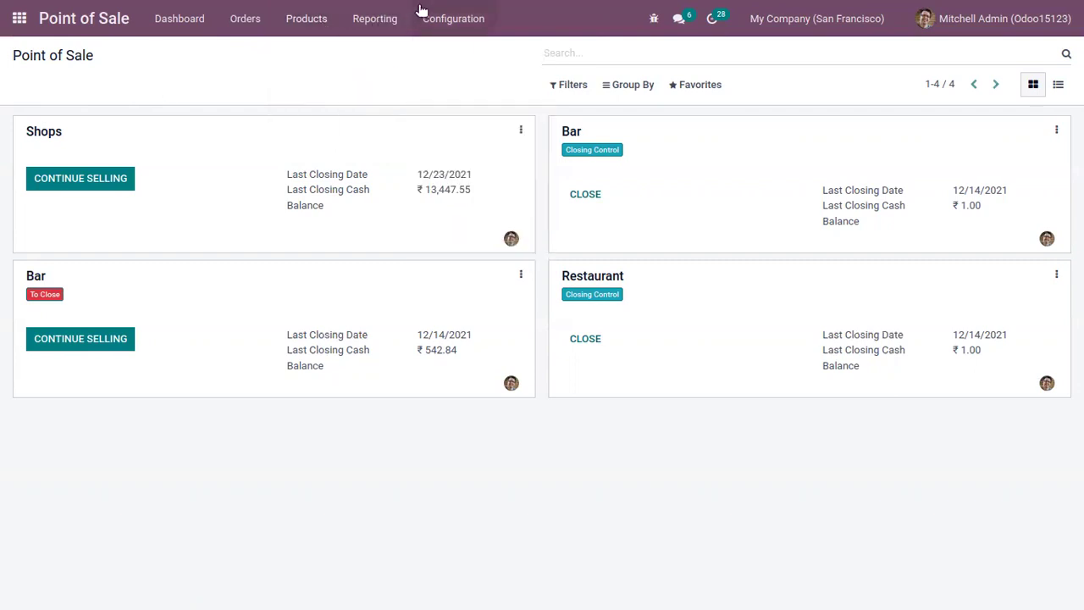
click(375, 19)
mouse_move(436, 16)
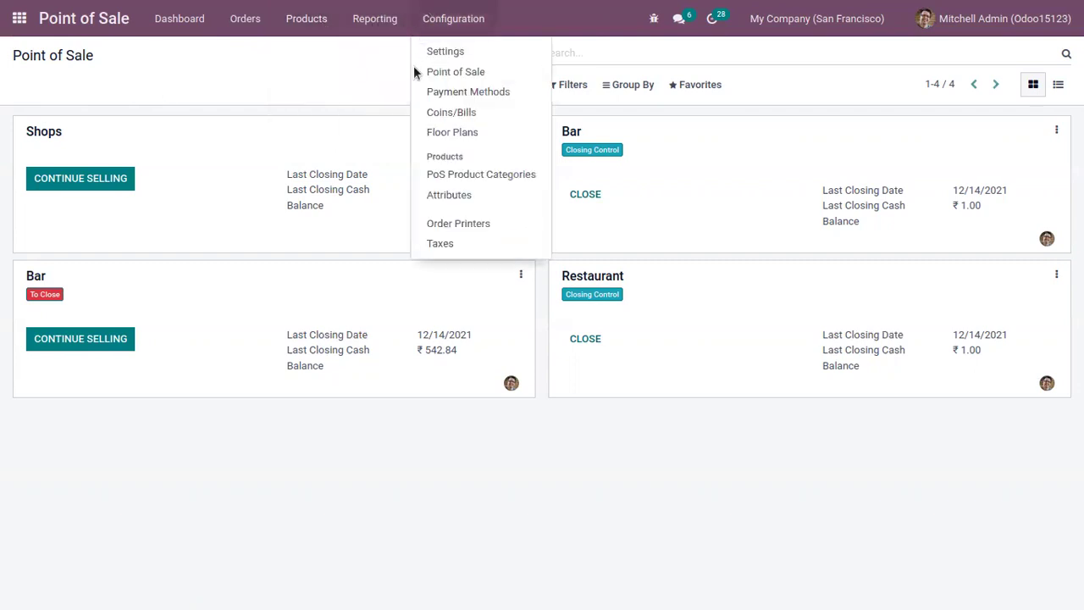
click(467, 51)
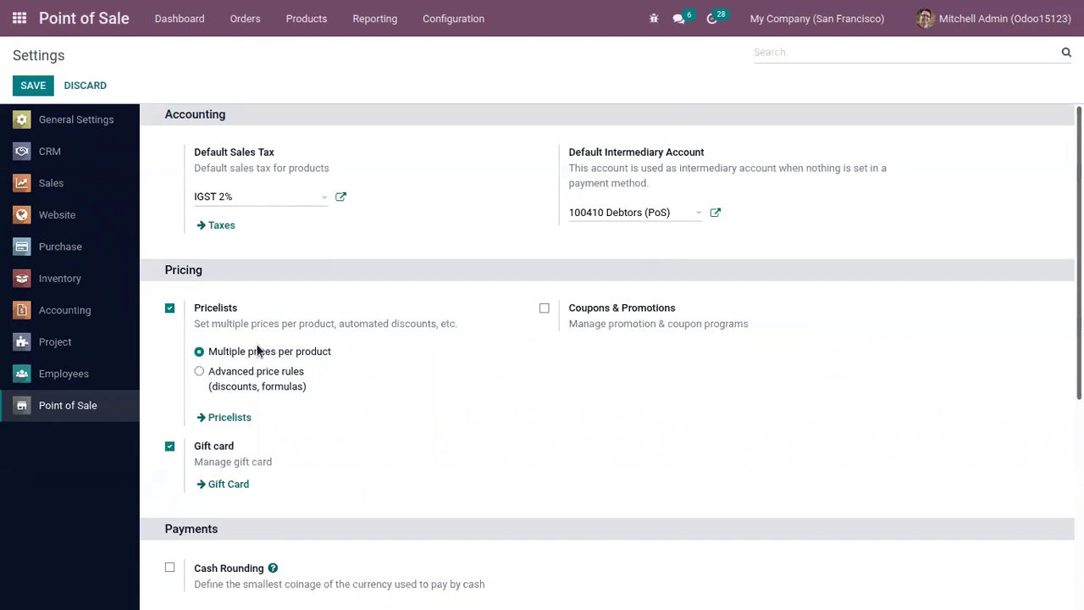
mouse_move(275, 364)
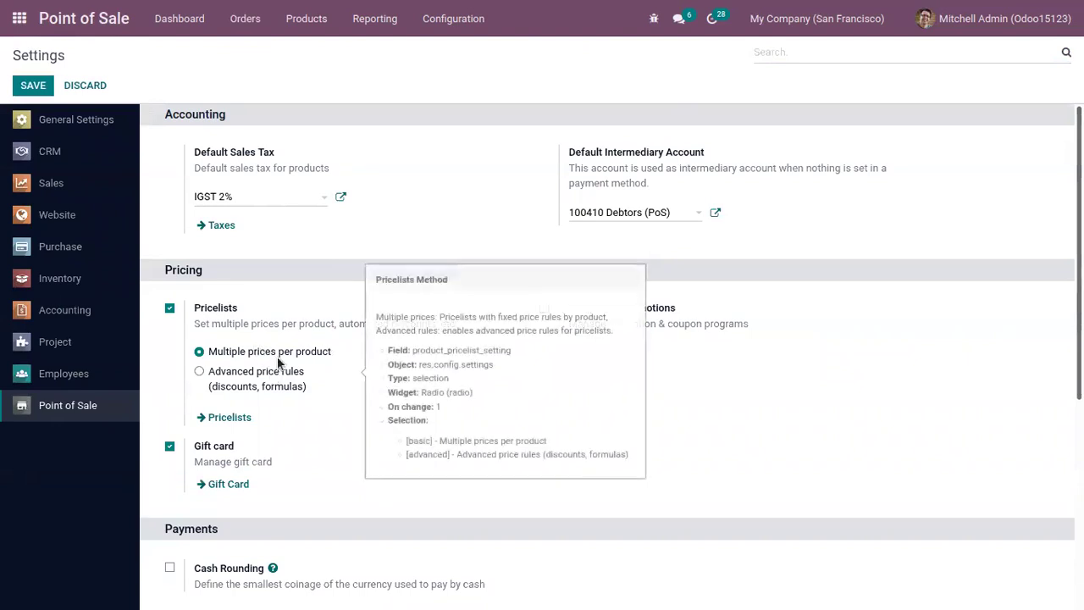
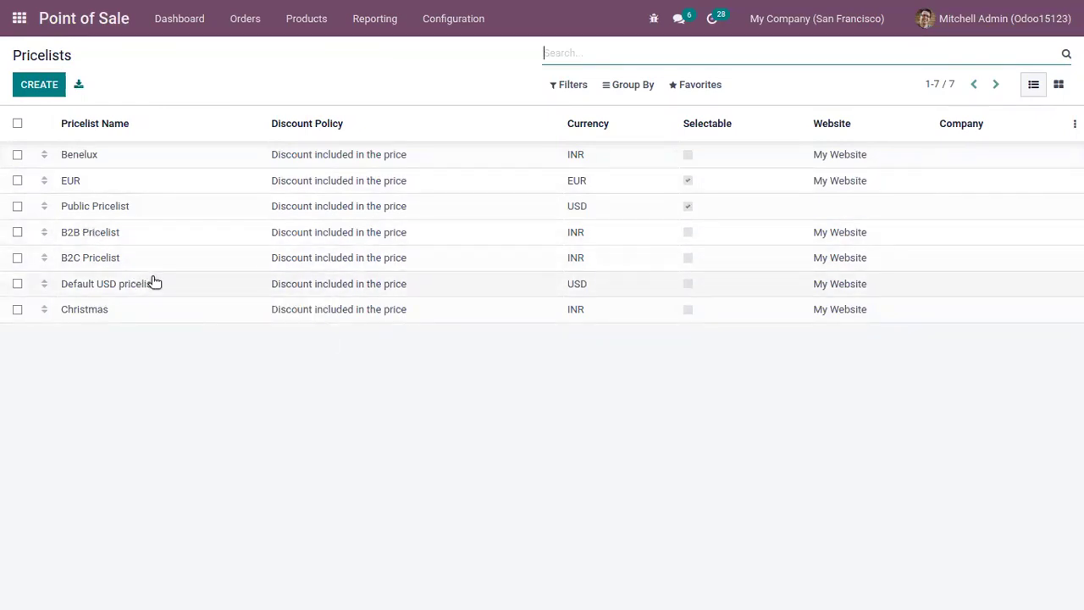
Open the Public Pricelist (USD) record from the Pricelists list
click(124, 206)
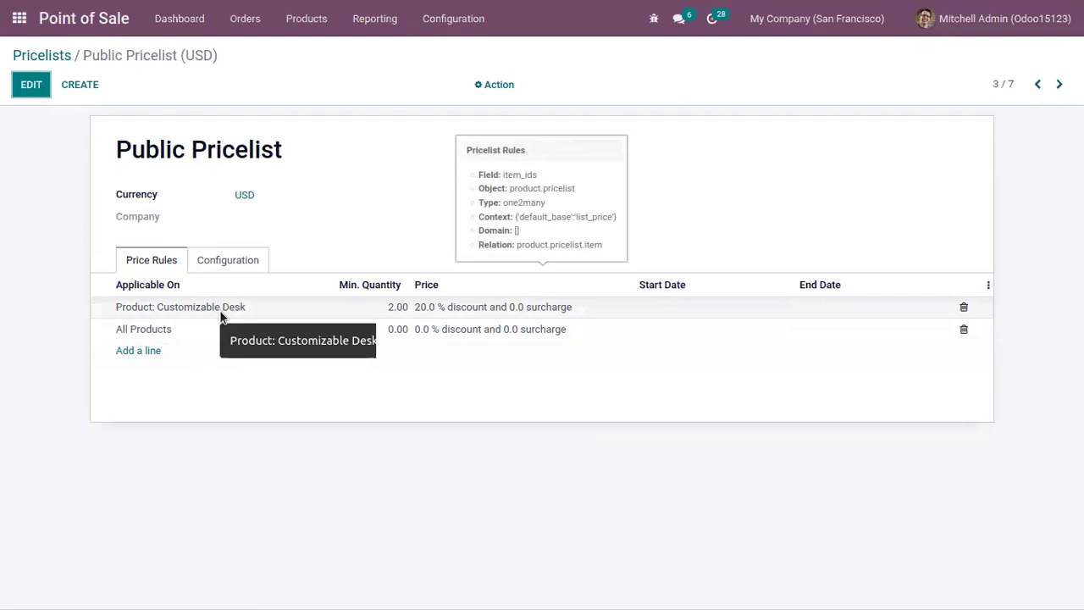
Edit the Public Pricelist and add a new price rule as a 30% discount
click(402, 312)
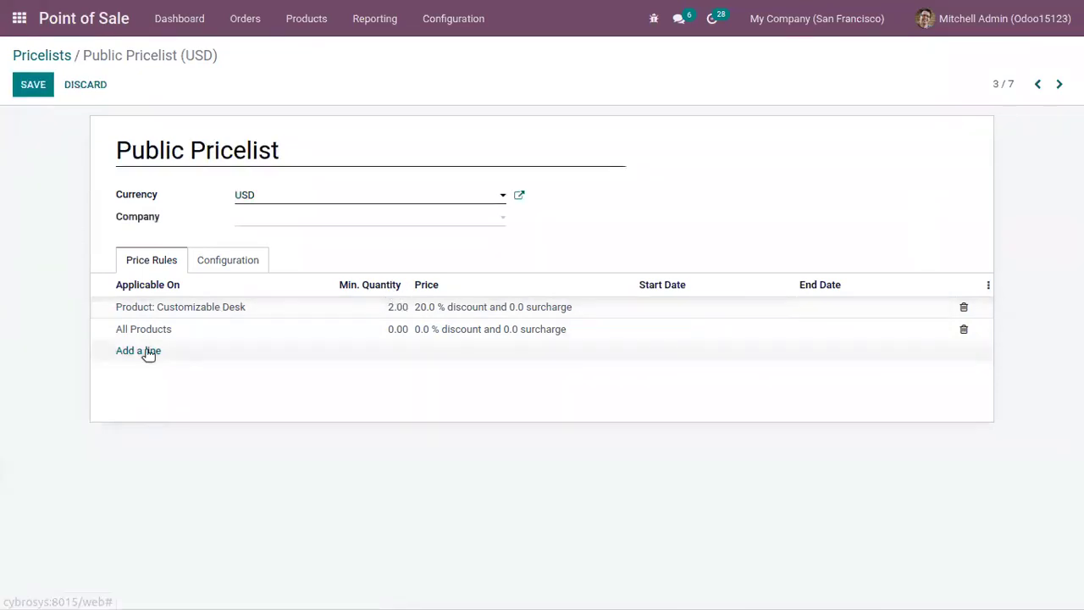
click(144, 352)
click(342, 148)
click(307, 214)
key(BackSpace)
text(30)
Apply the rule to [FURN_6666] ArmChair with minimum quantity 3 and save it
click(337, 335)
click(335, 381)
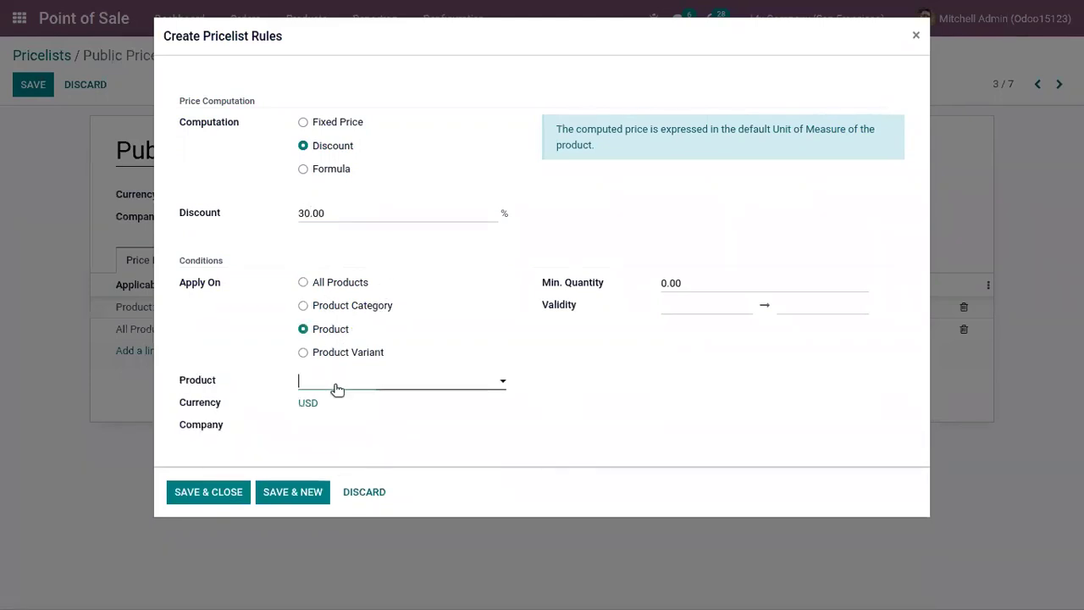
click(392, 446)
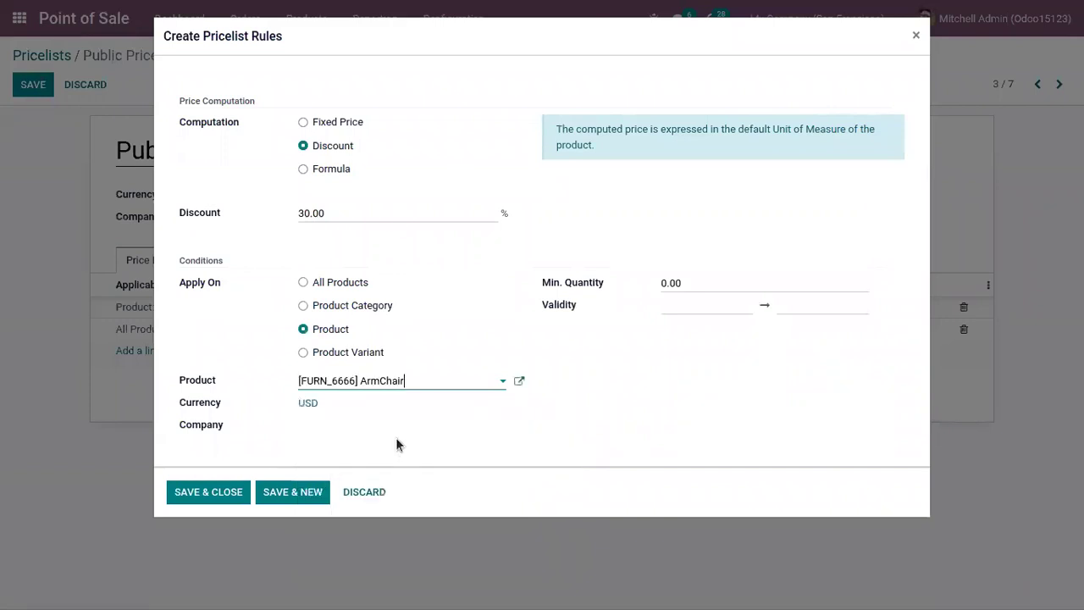
click(666, 283)
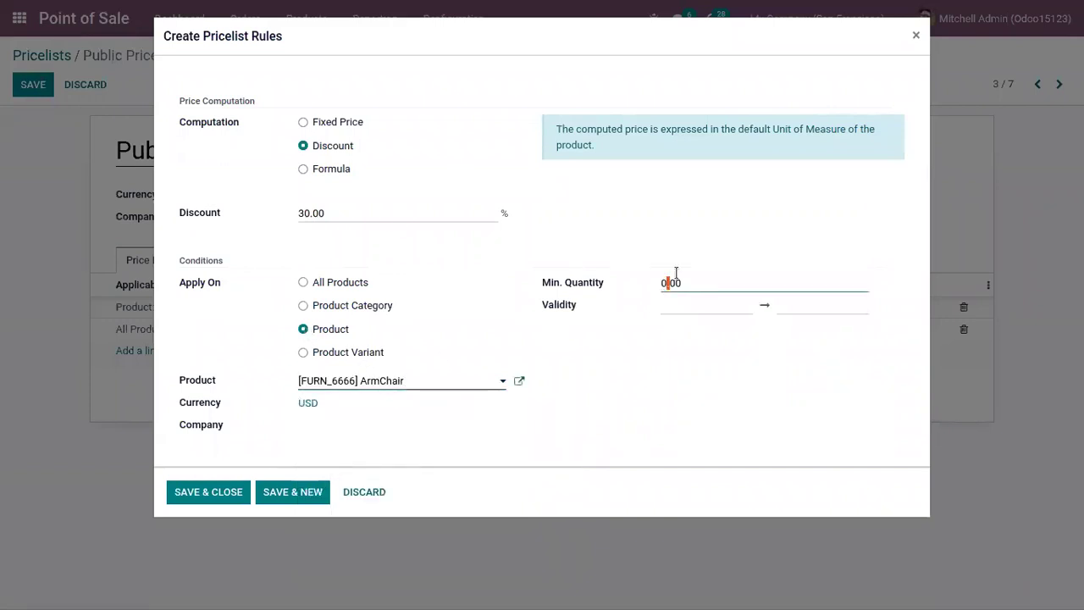
key(BackSpace)
text(3)
click(195, 492)
Save the pricelist, then set its discount policy to show public price & discount
click(32, 85)
click(212, 268)
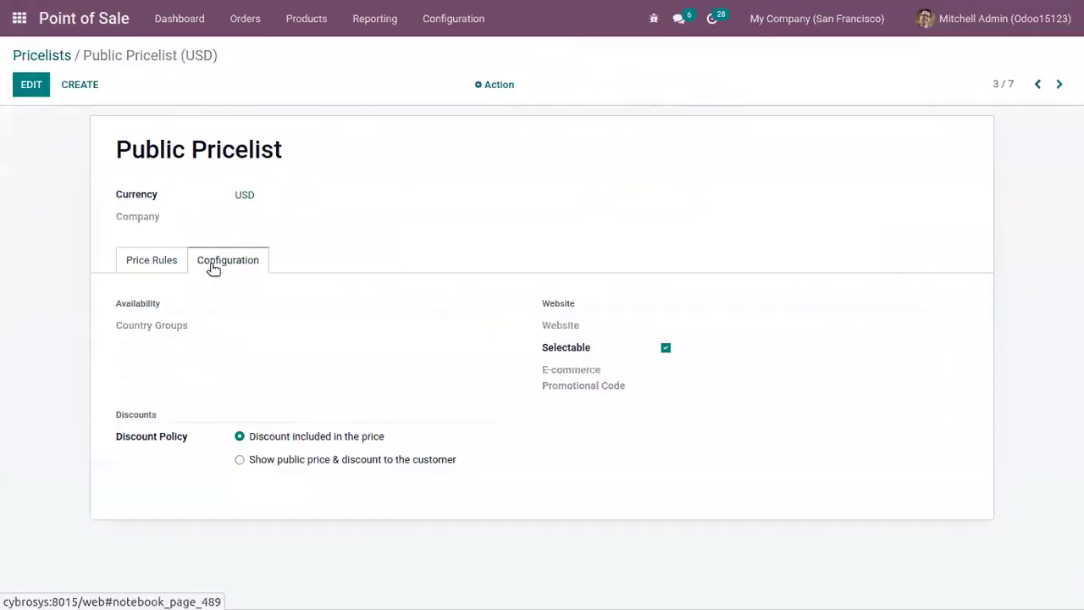
click(32, 85)
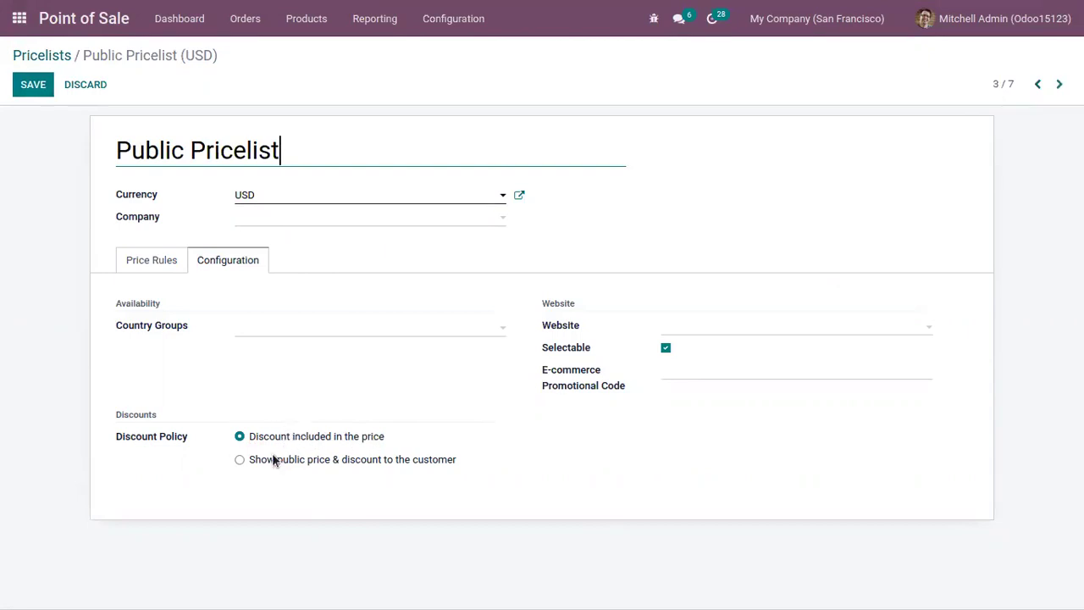
click(286, 459)
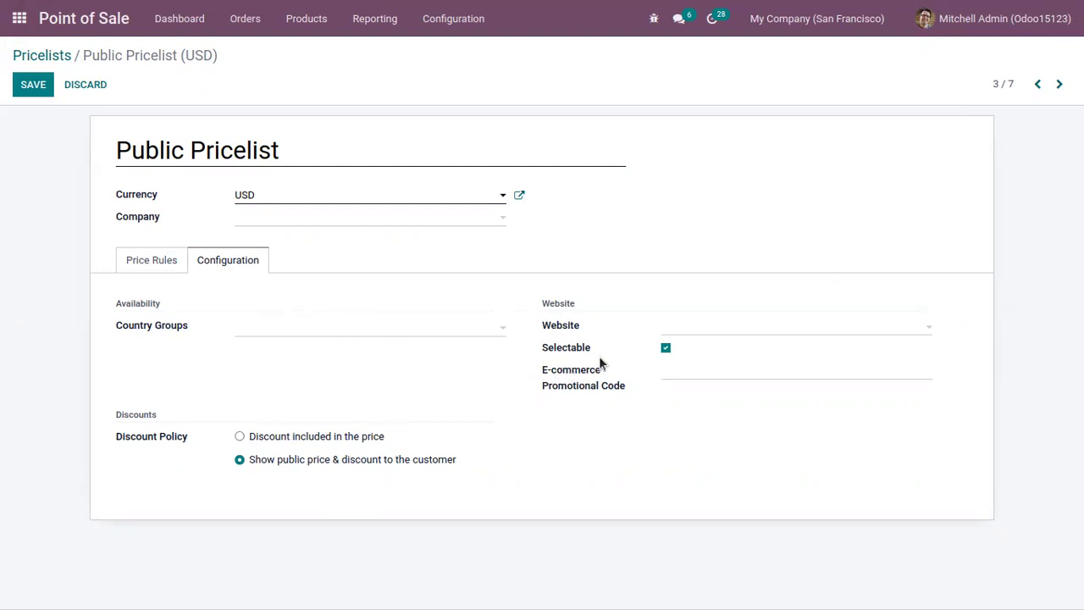
Review the country group and website options without adding any, and save the pricelist
click(371, 329)
click(631, 414)
click(721, 334)
click(636, 391)
mouse_move(582, 352)
click(152, 260)
click(33, 84)
Change the Public Pricelist currency to INR and save it
click(32, 83)
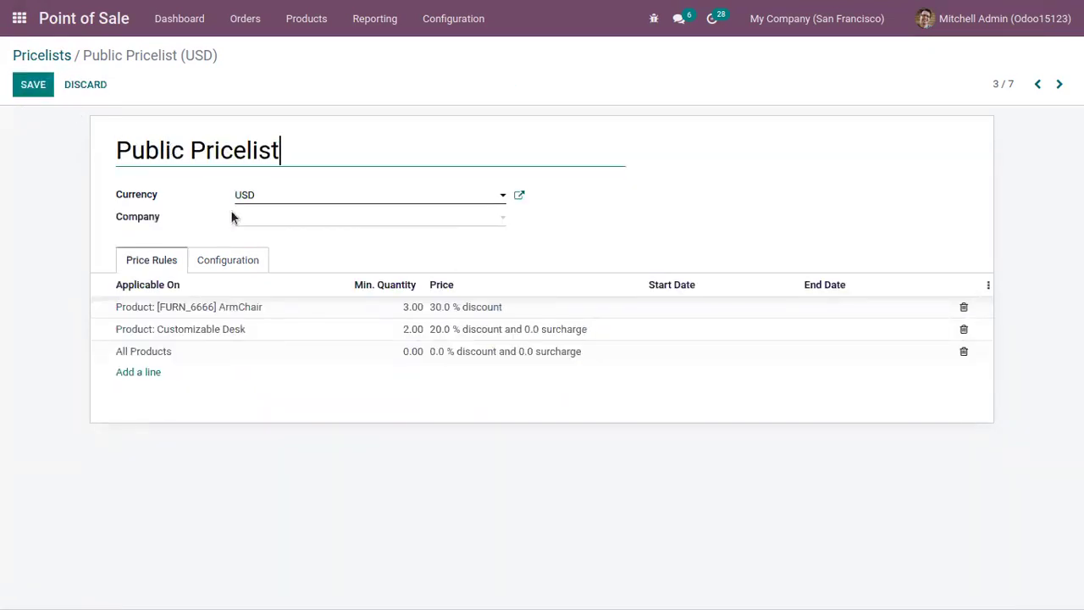
click(254, 258)
click(271, 200)
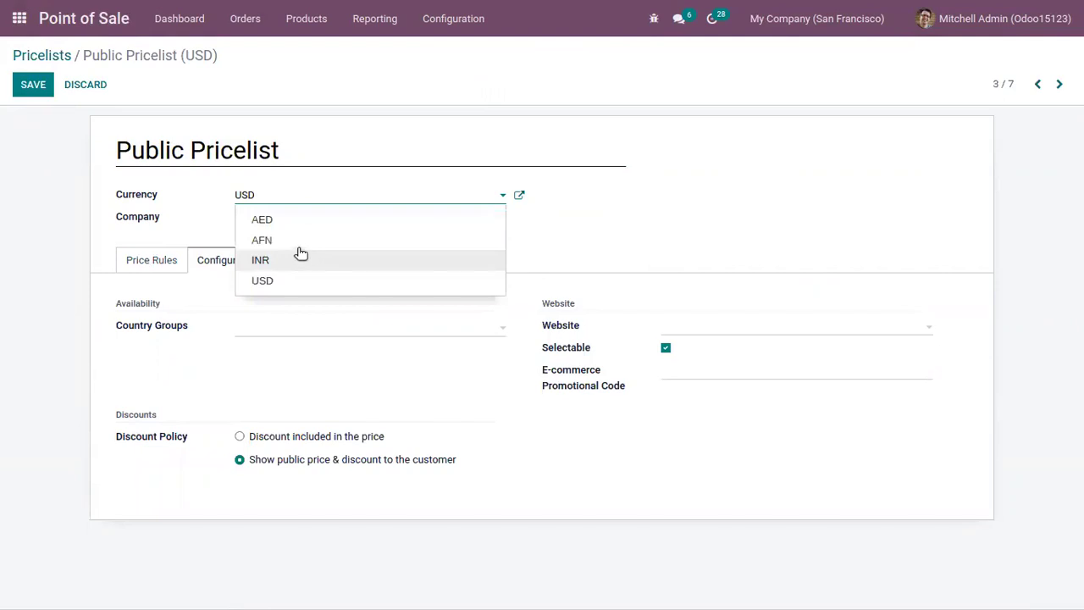
click(300, 253)
click(32, 85)
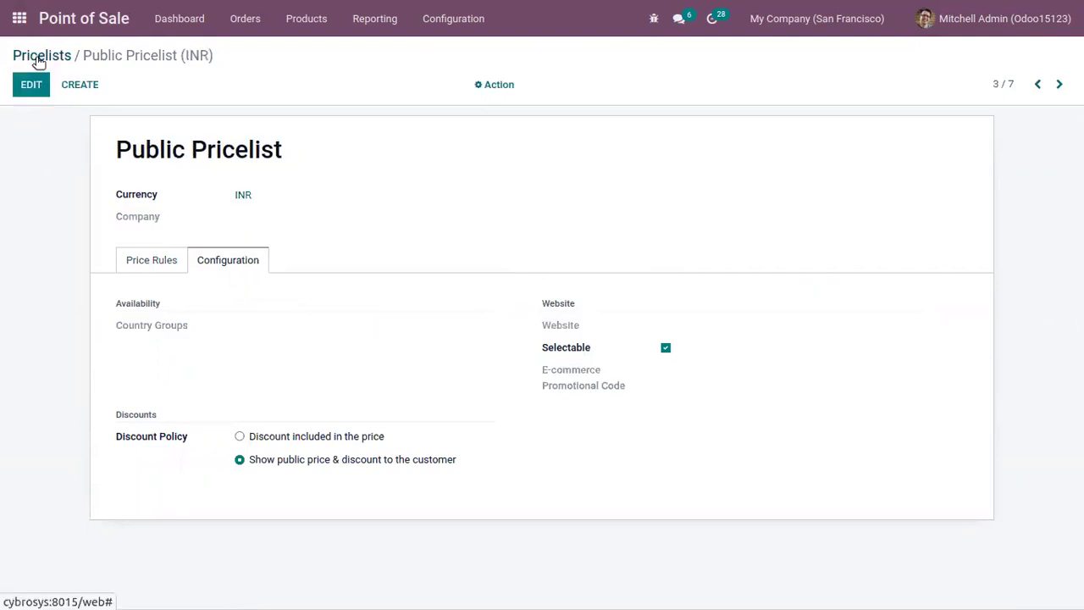
click(54, 55)
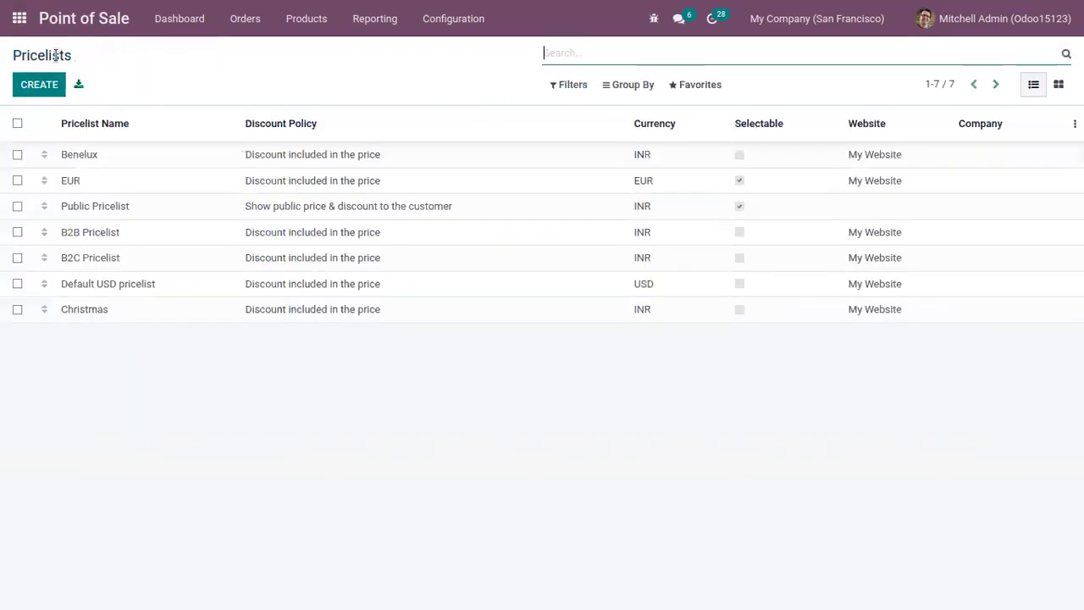
Resume the Shops session and log in as the admin cashier with its PIN
click(185, 20)
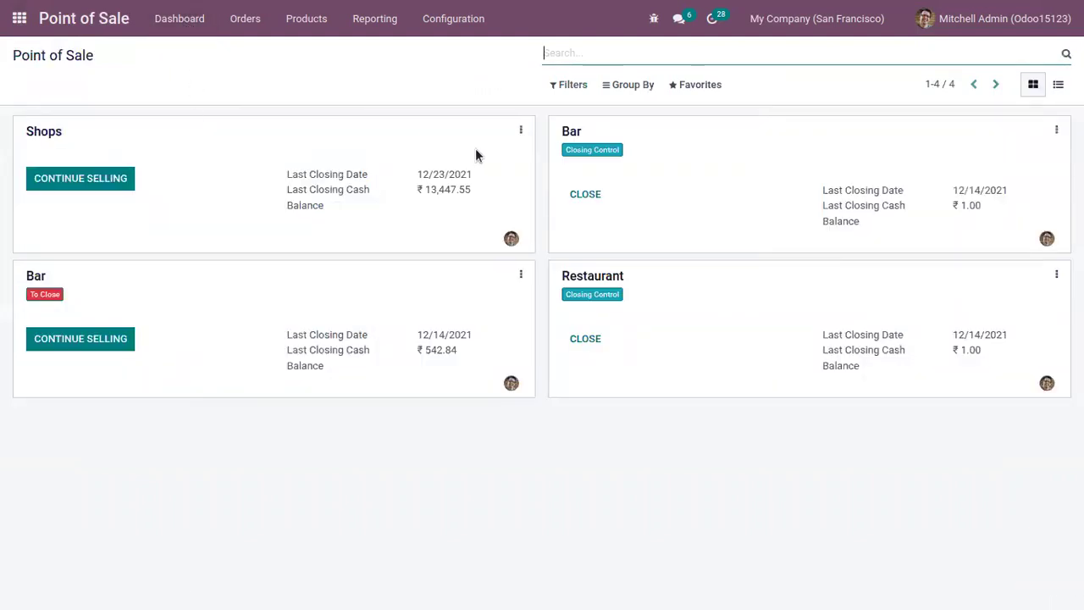
click(93, 181)
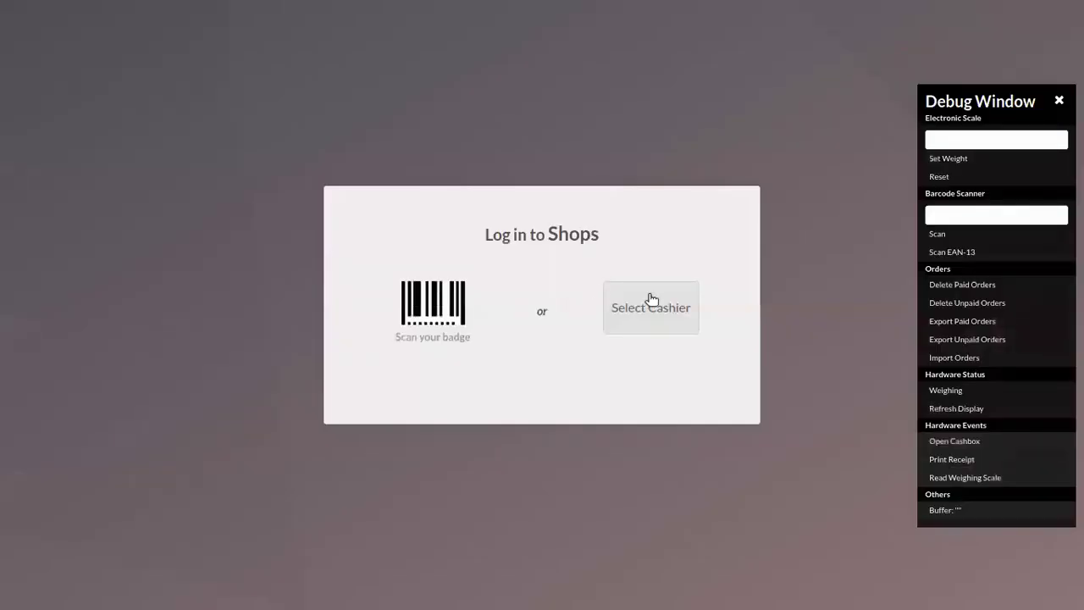
click(648, 301)
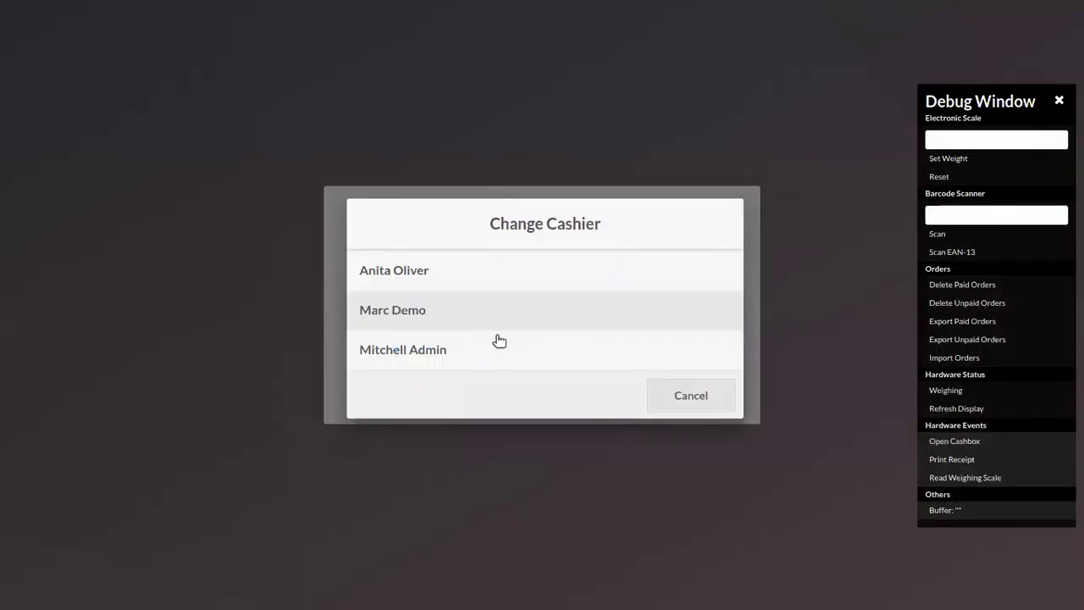
click(495, 333)
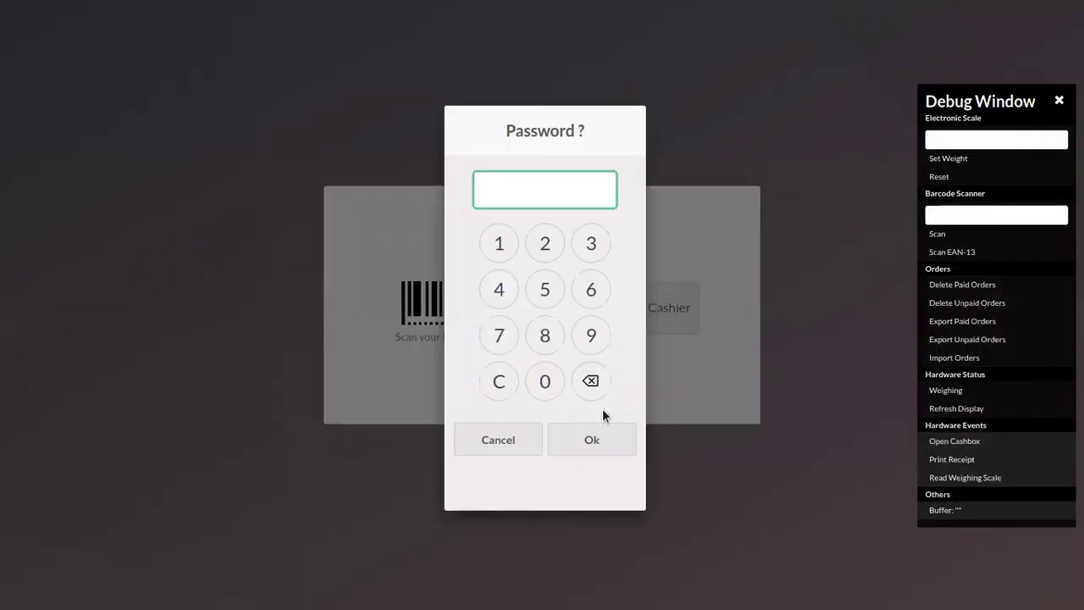
click(506, 440)
click(617, 311)
click(447, 364)
text(0000)
click(575, 439)
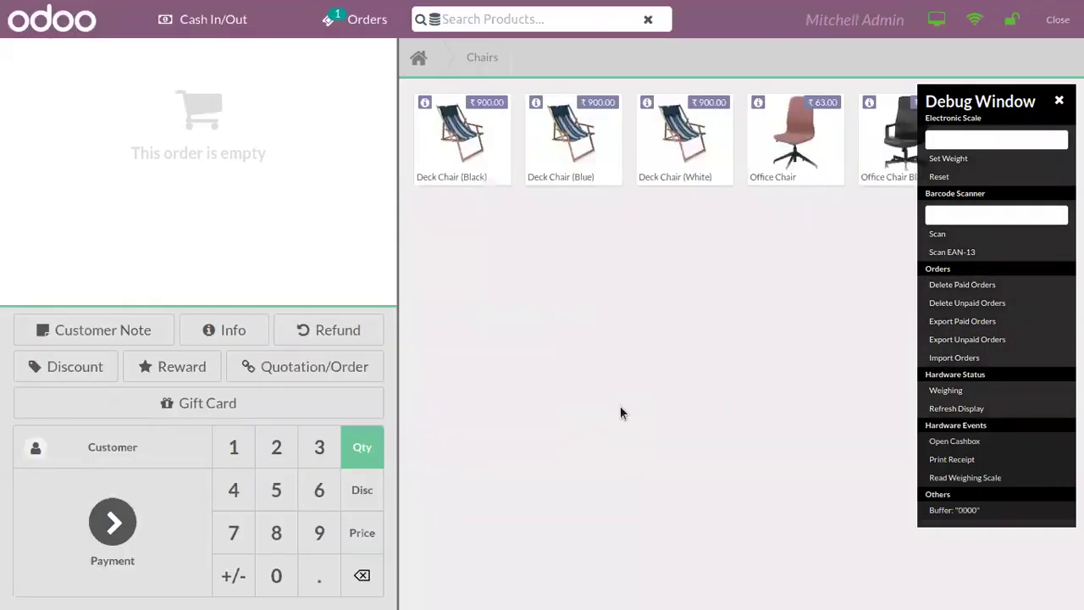
Close the Shops session with ₹14,289.36 entered as counted cash
click(1058, 21)
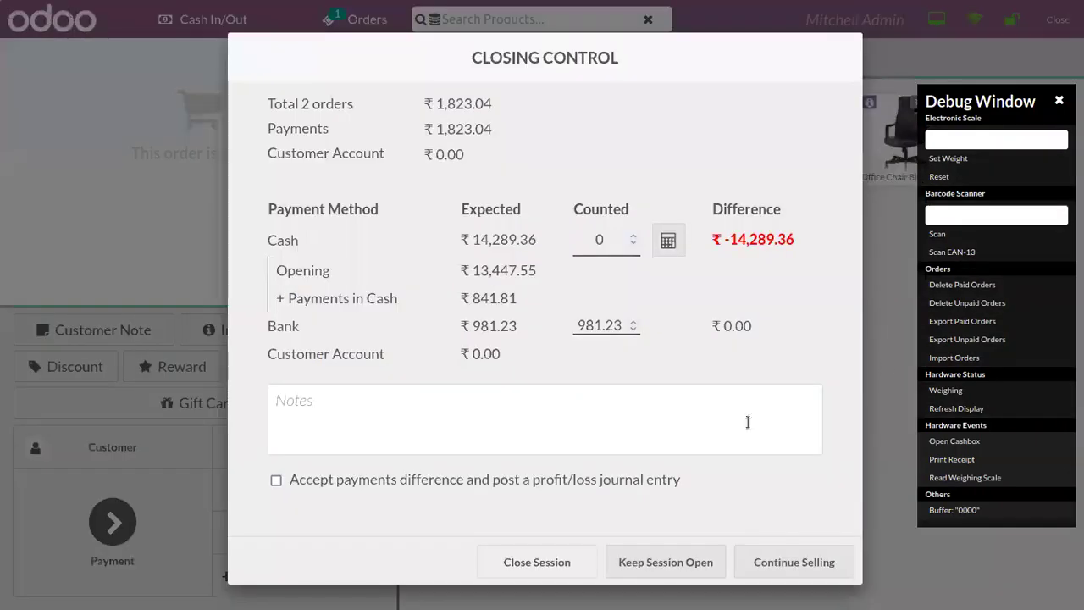
click(616, 240)
text(1)
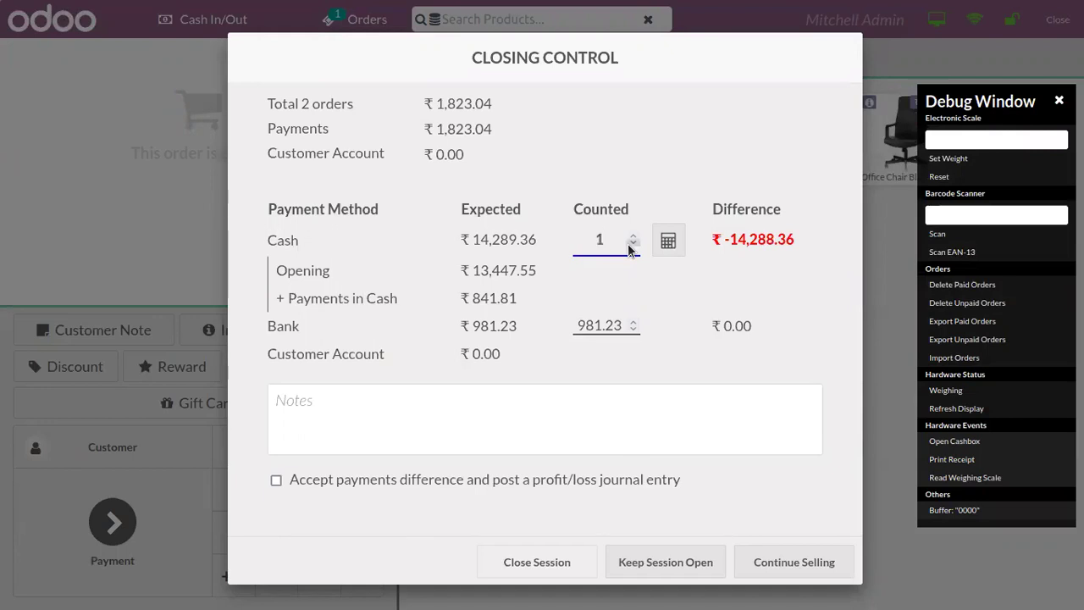
text(4289)
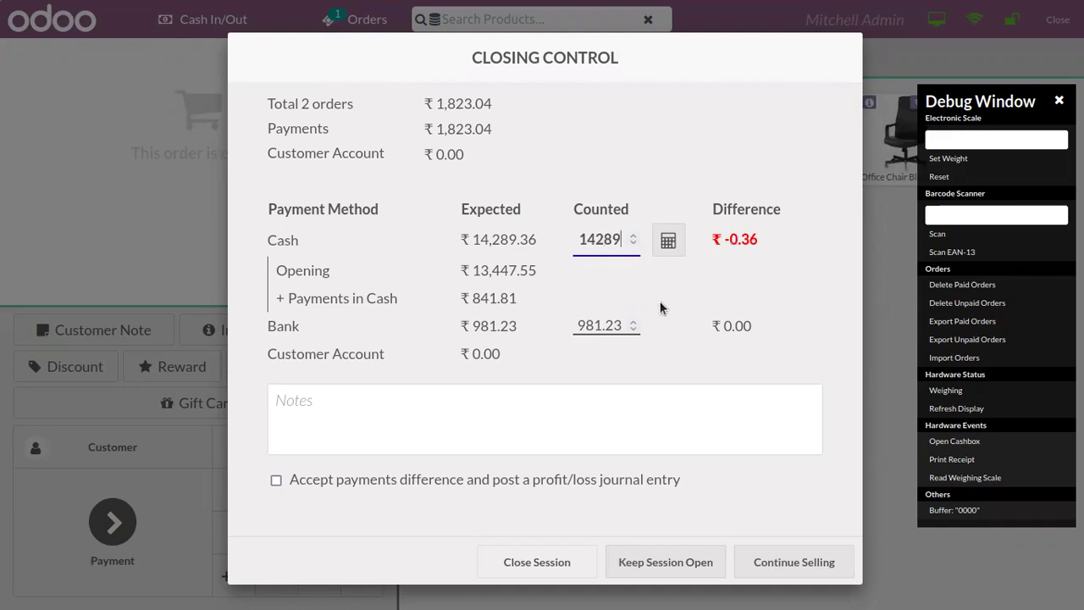
text(.36)
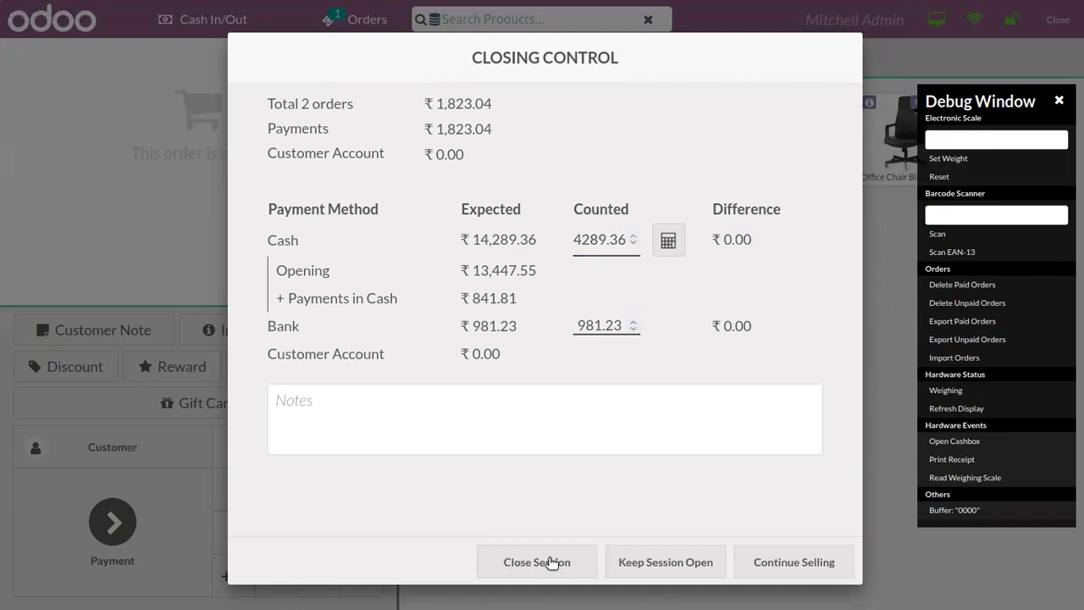
click(549, 562)
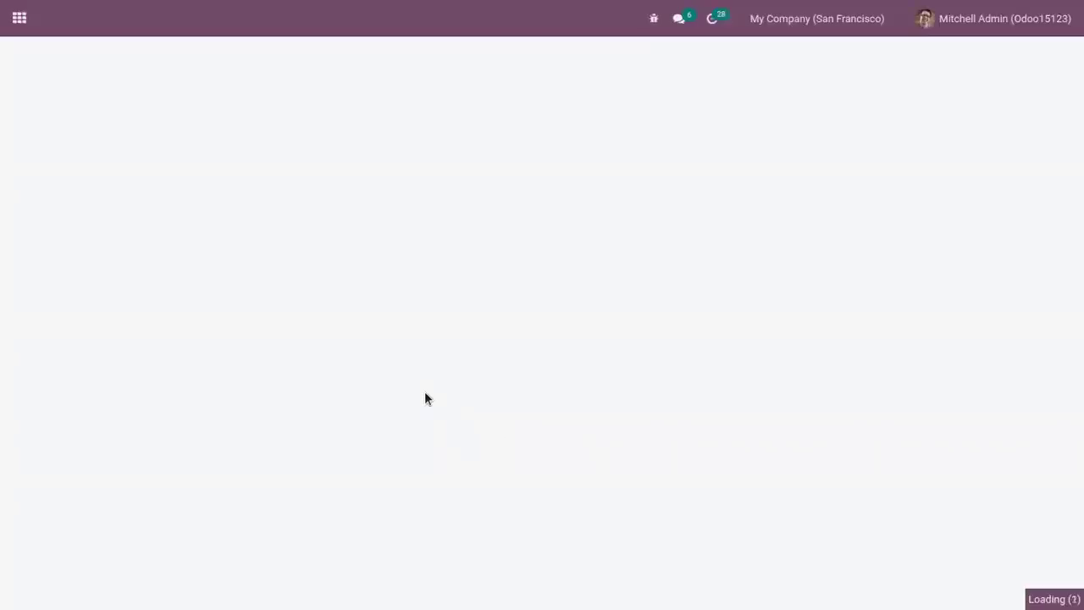
Add Public Pricelist (INR) to the Shops available pricelists, make it default, and save
click(521, 130)
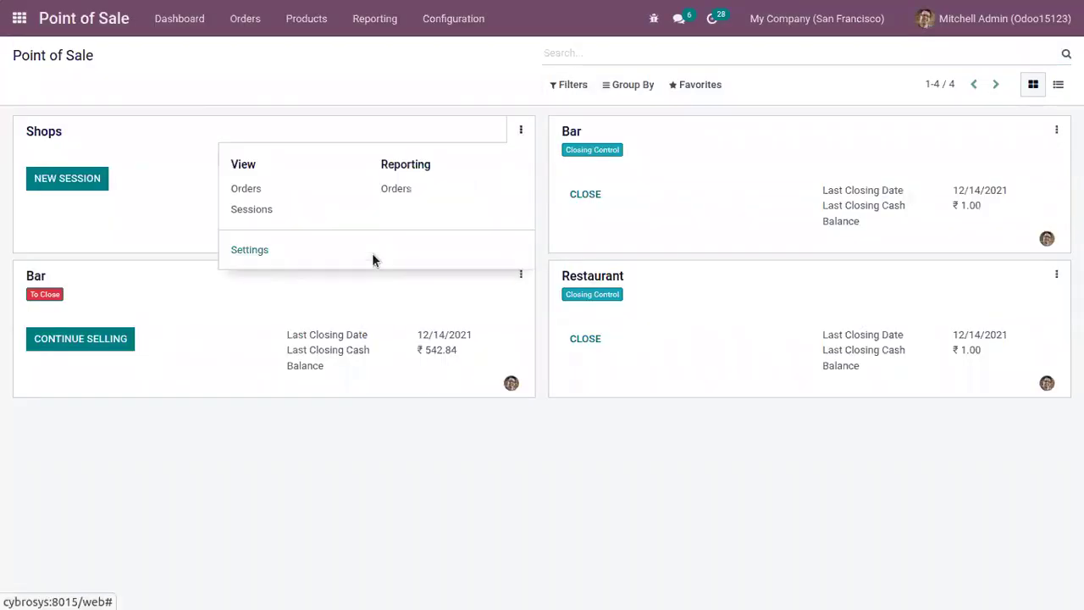
click(258, 249)
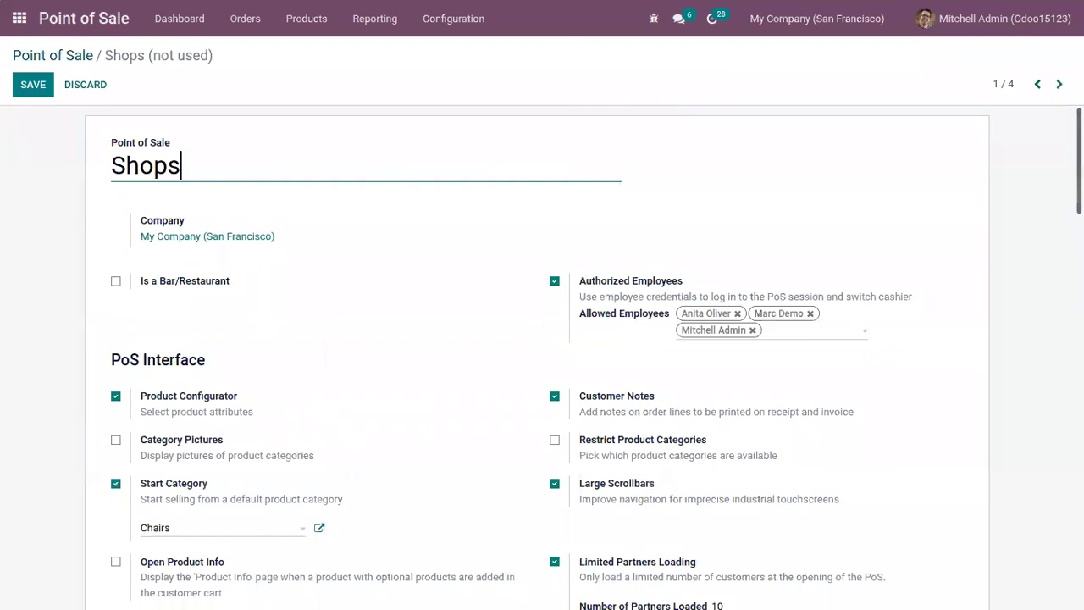
scroll(741, 301, down, 10)
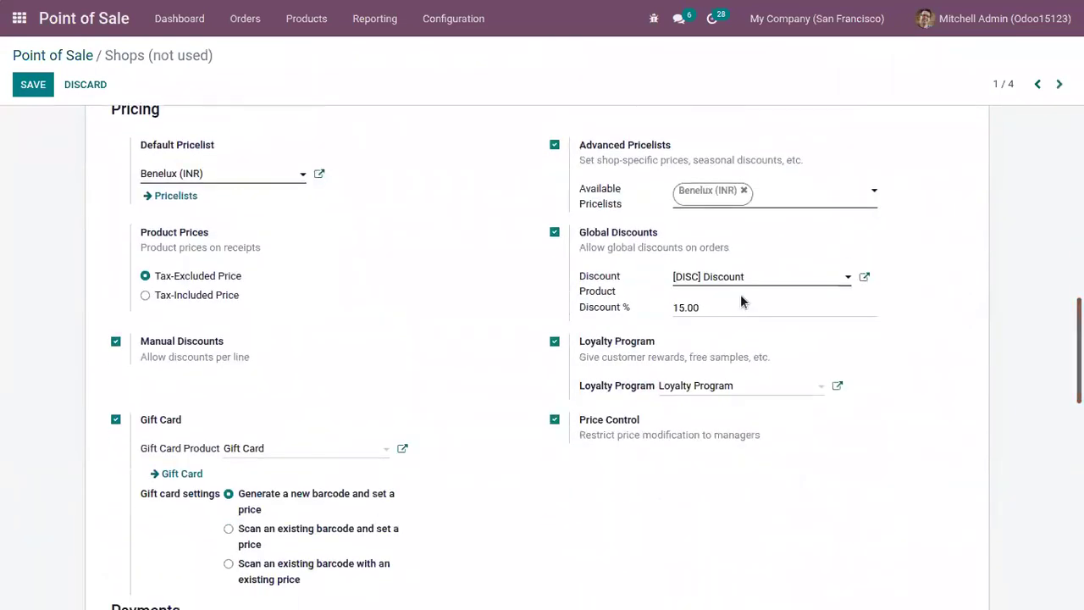
click(224, 178)
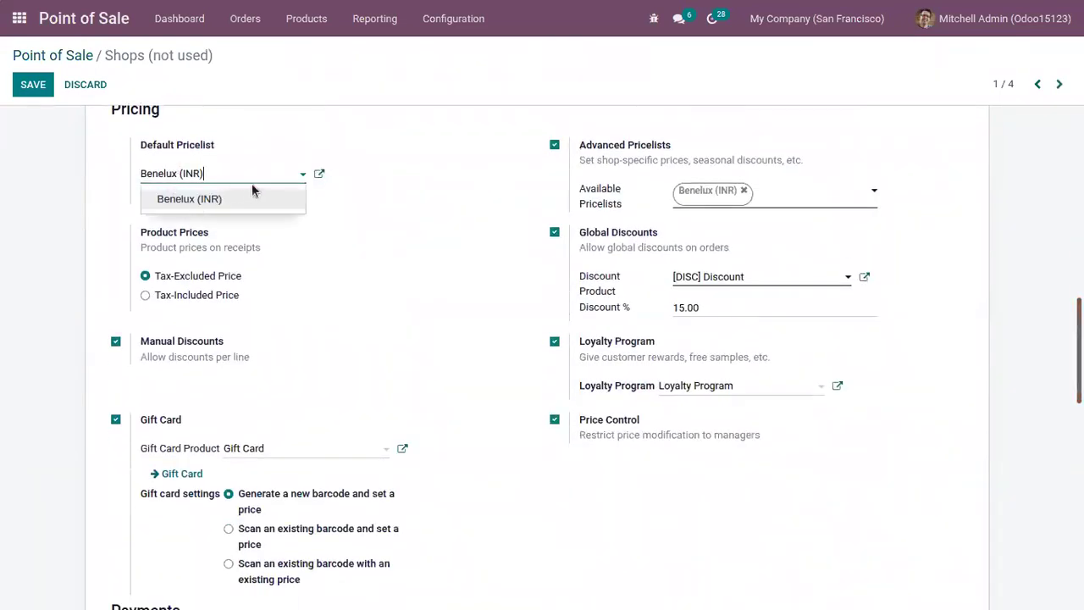
click(251, 191)
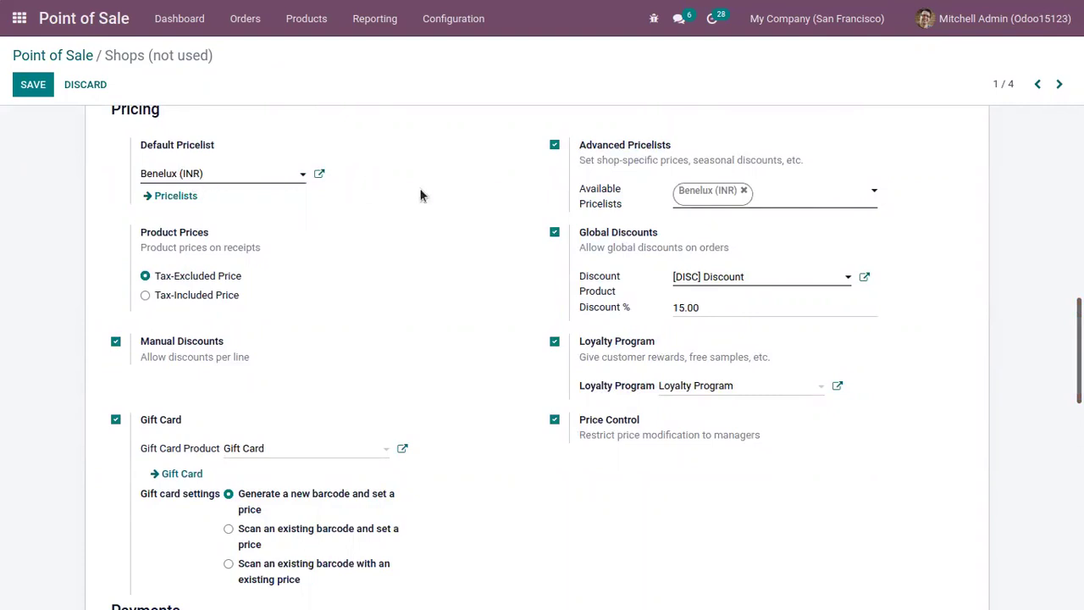
click(778, 193)
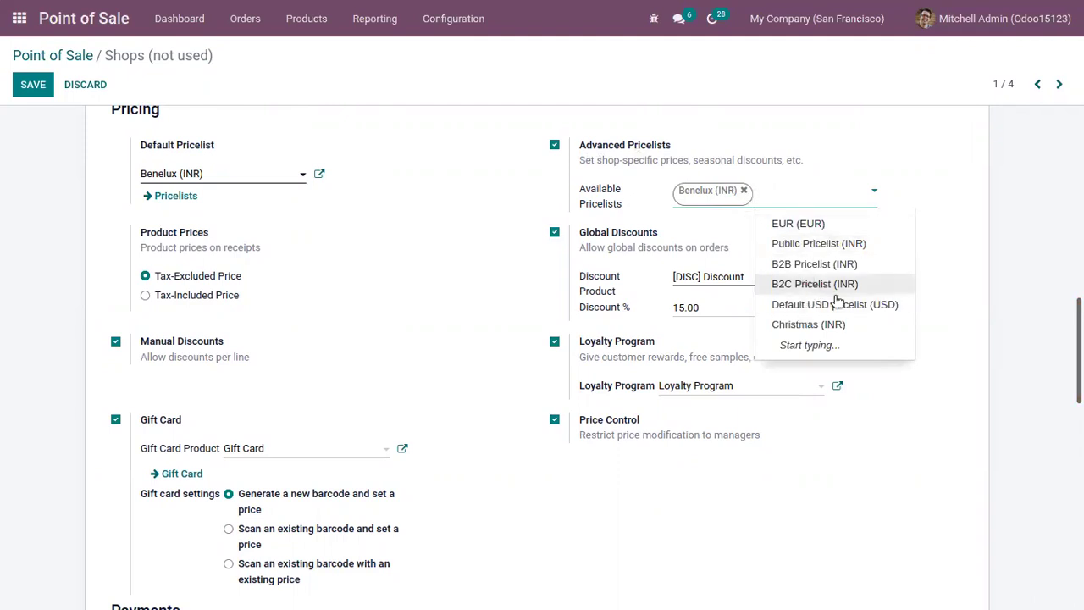
click(837, 245)
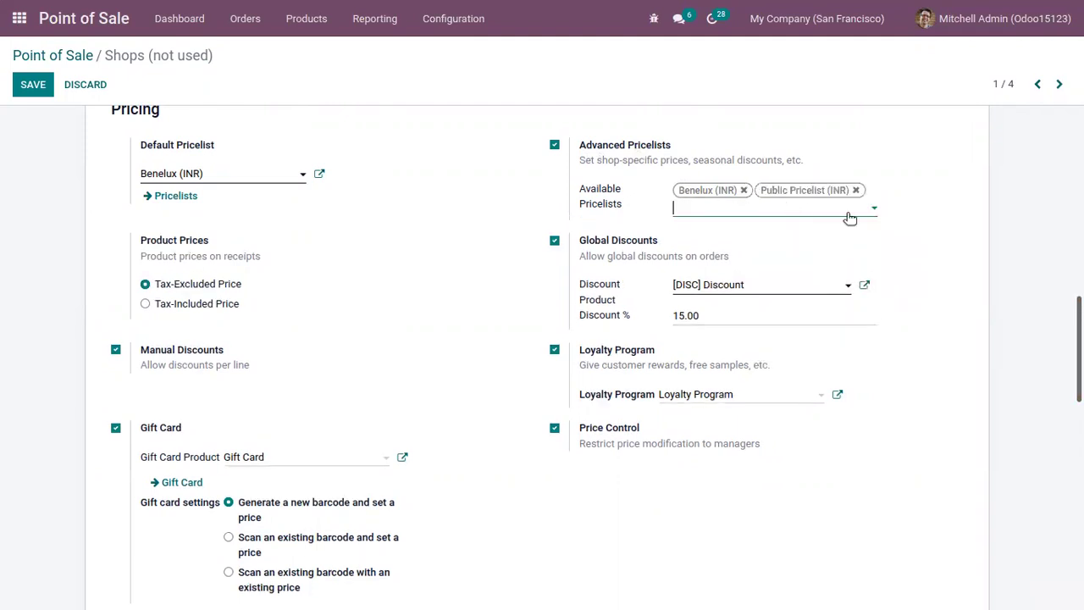
click(232, 177)
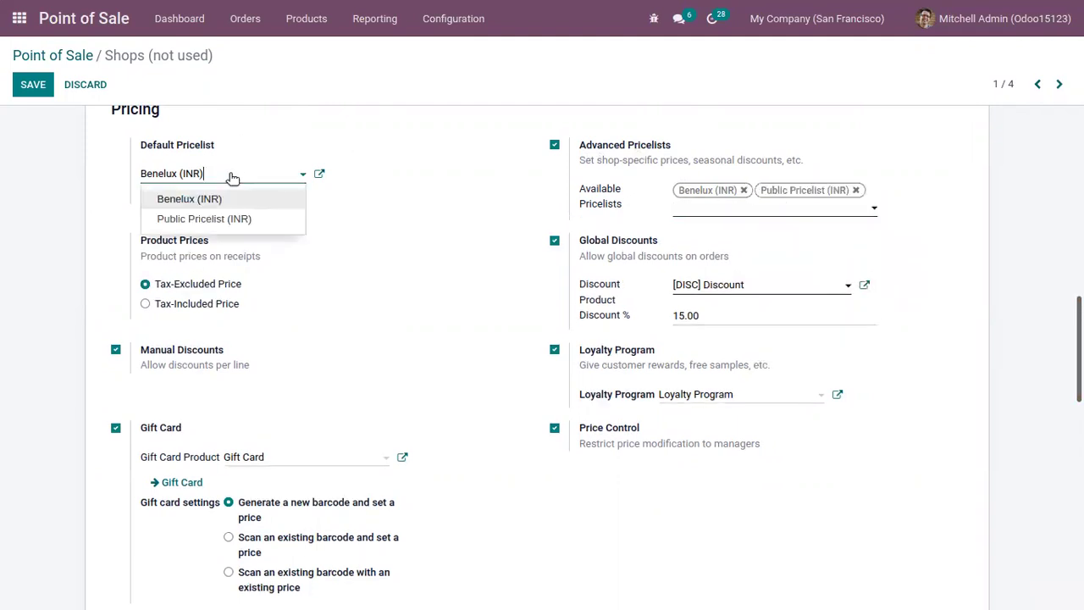
click(222, 220)
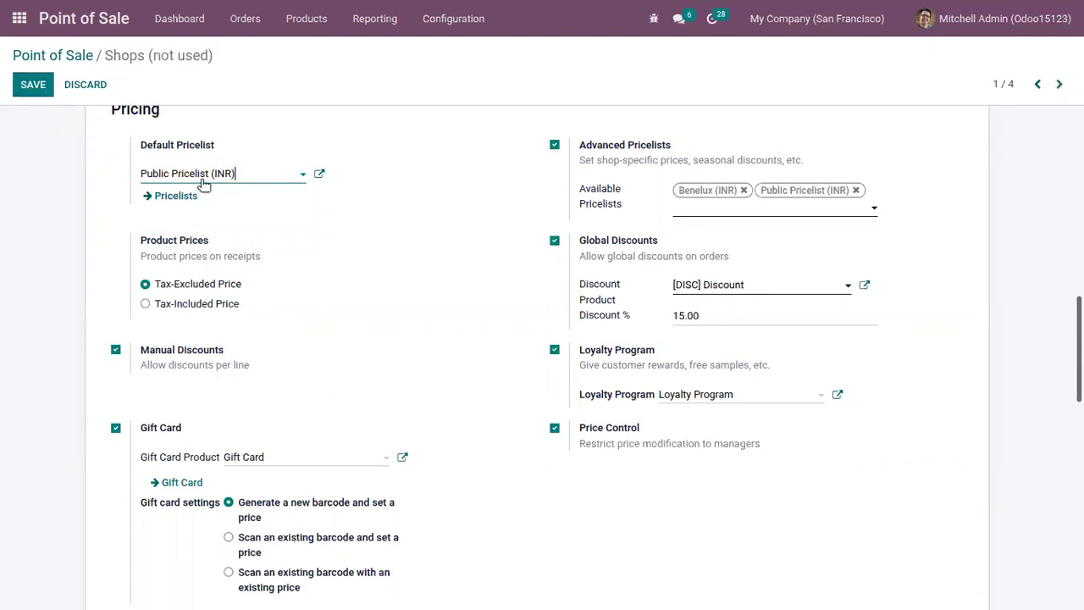
click(31, 87)
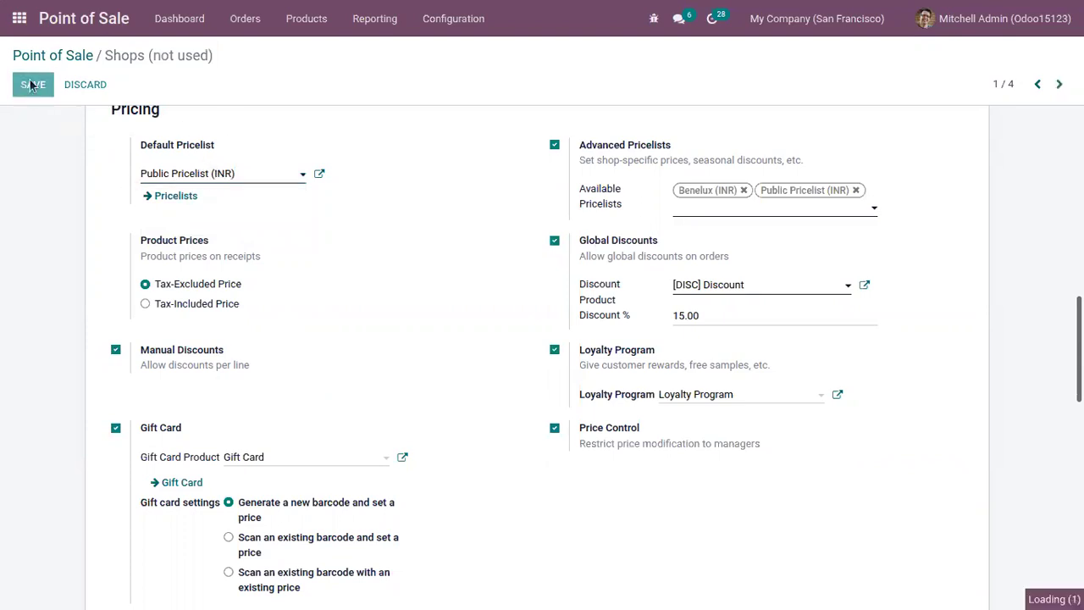
click(41, 55)
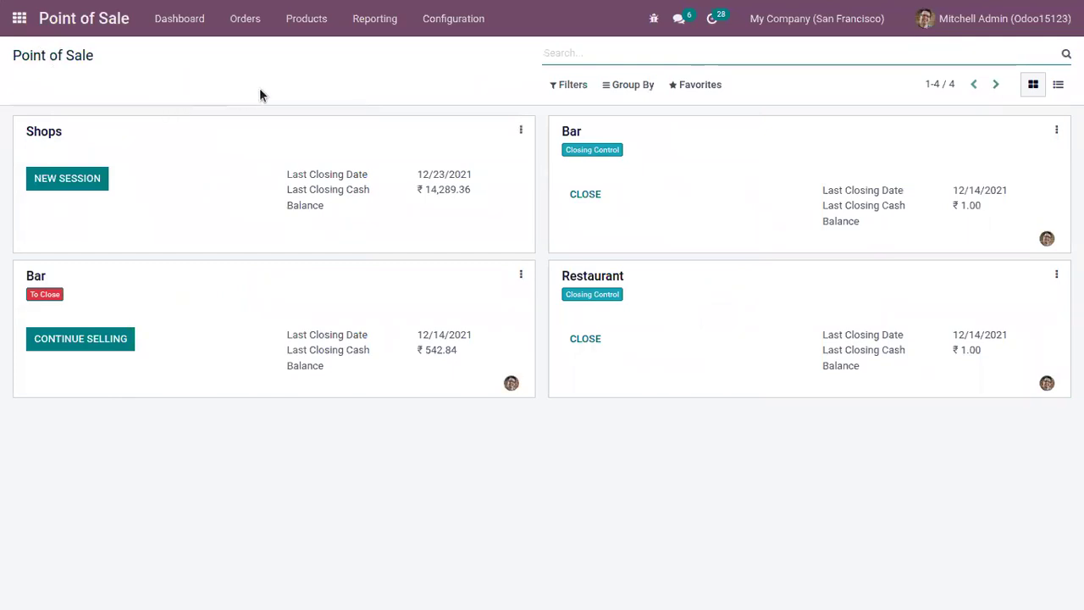
Start a new Shops session and log in with the cashier's password
click(75, 187)
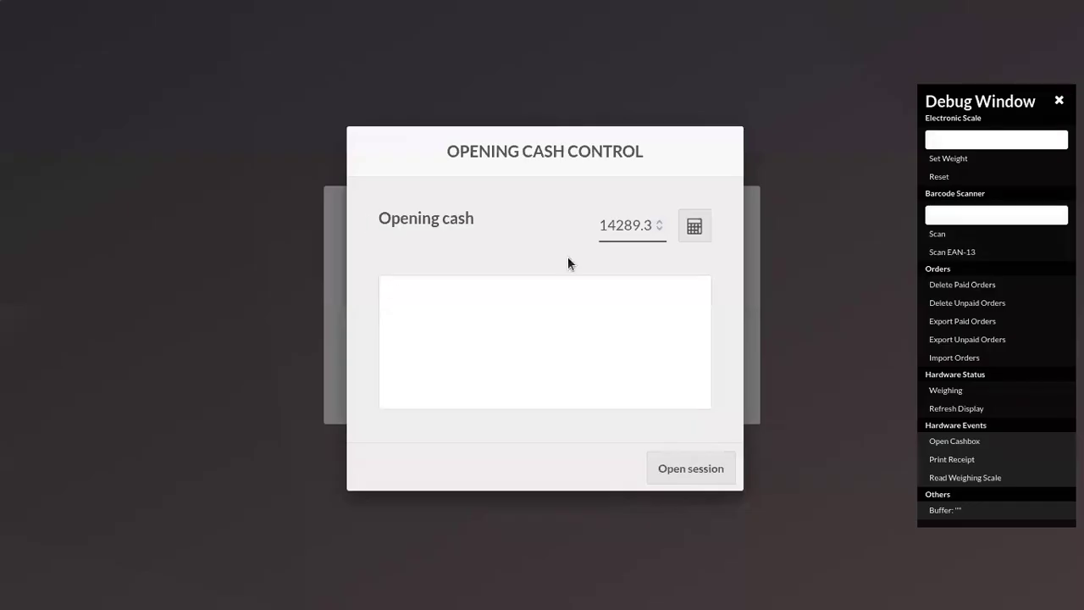
click(704, 468)
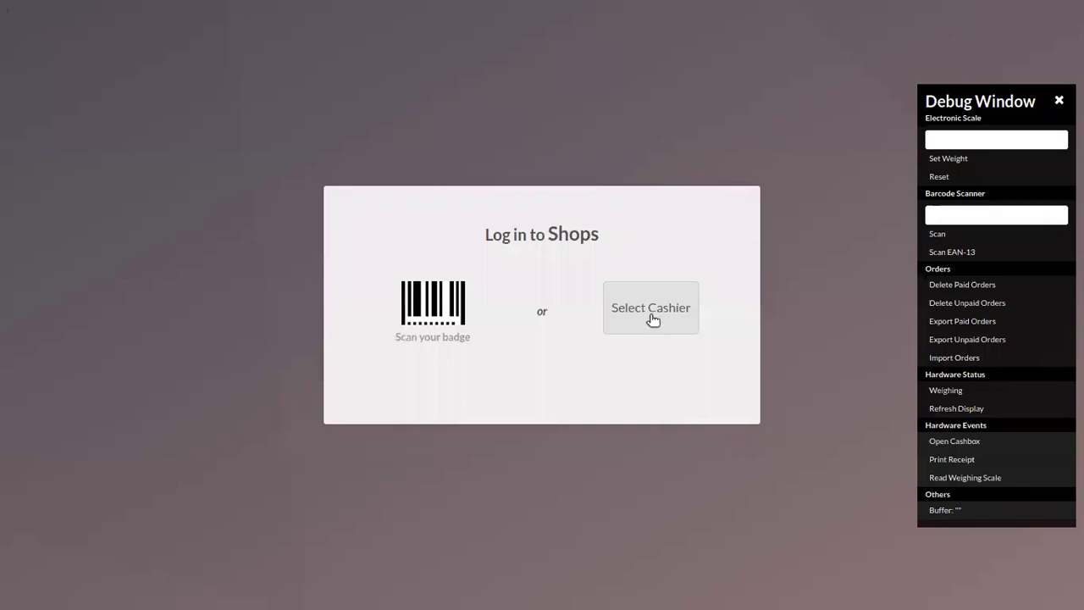
click(651, 318)
click(518, 335)
click(544, 380)
click(544, 380)
click(545, 380)
click(544, 380)
click(602, 451)
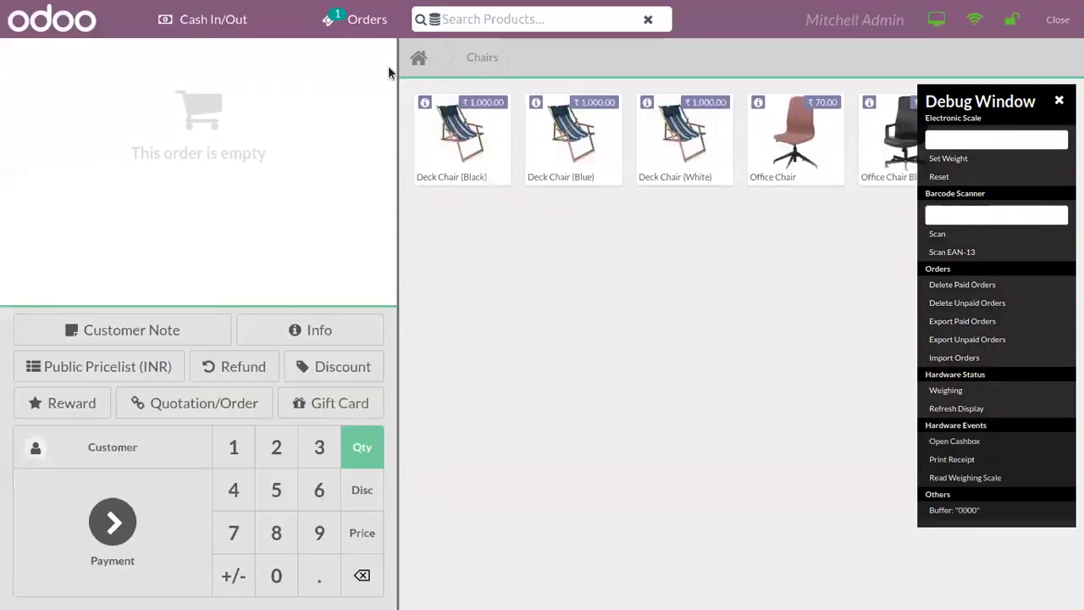
Add three ArmChairs to the order and assign the customer to it
click(418, 59)
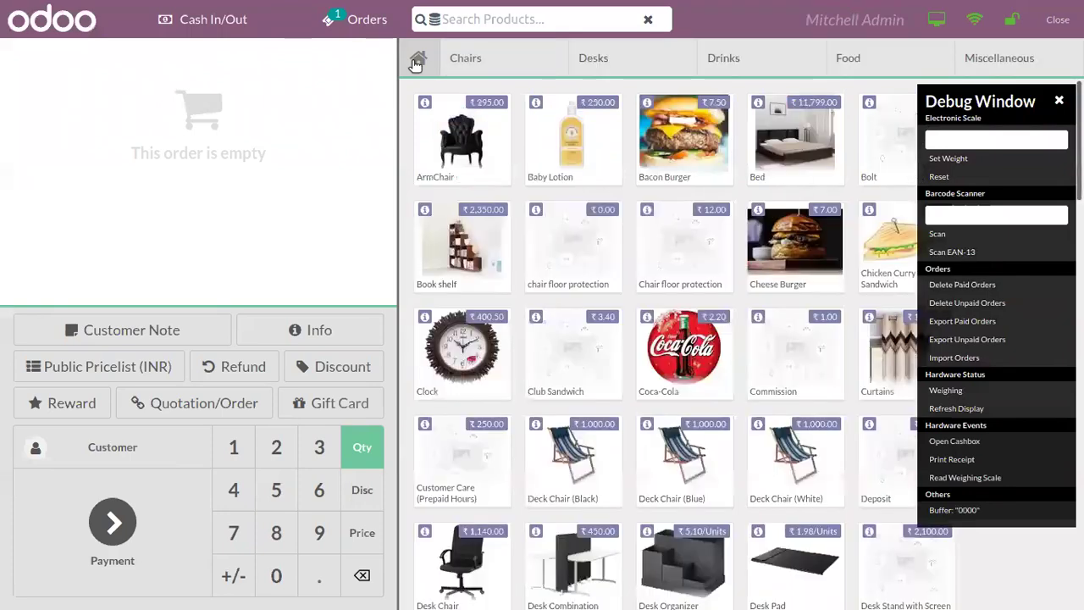
click(464, 142)
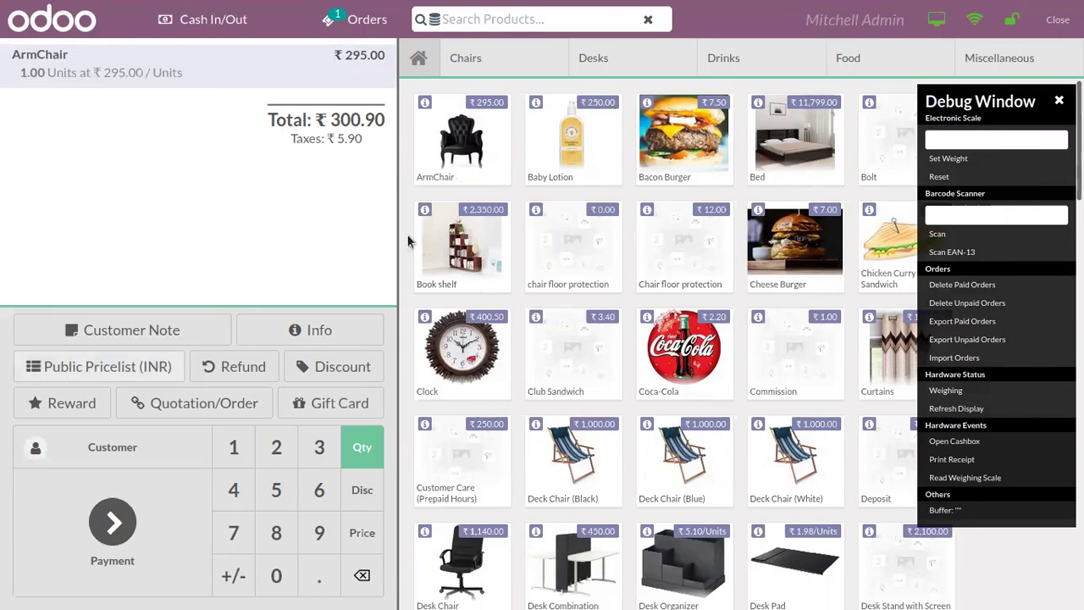
click(458, 153)
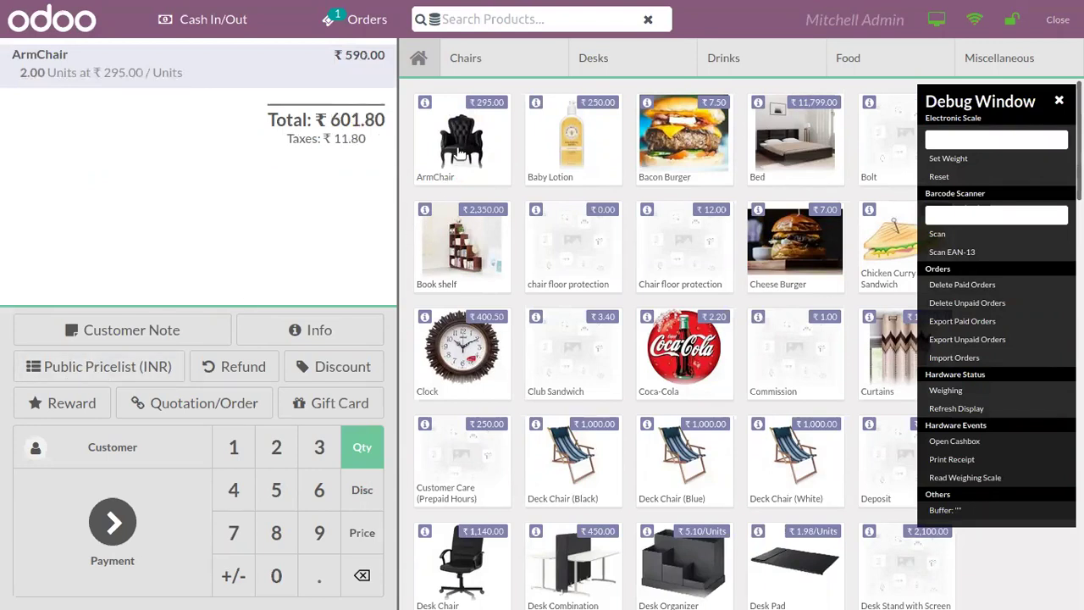
click(169, 446)
click(210, 266)
click(188, 79)
click(447, 149)
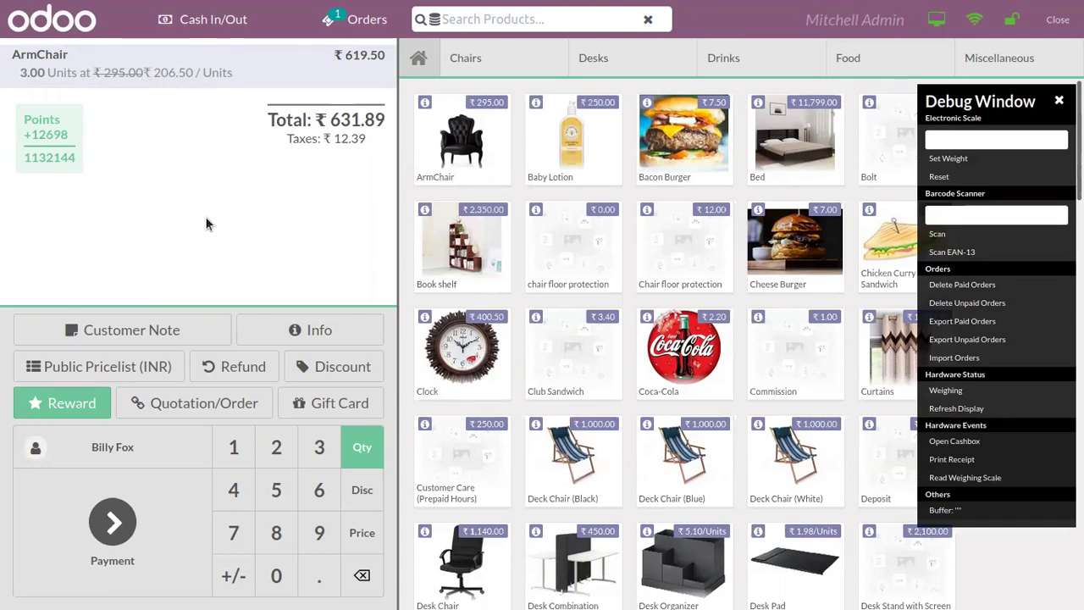
Pay the ₹631.89 total in cash and validate to produce the receipt
click(108, 508)
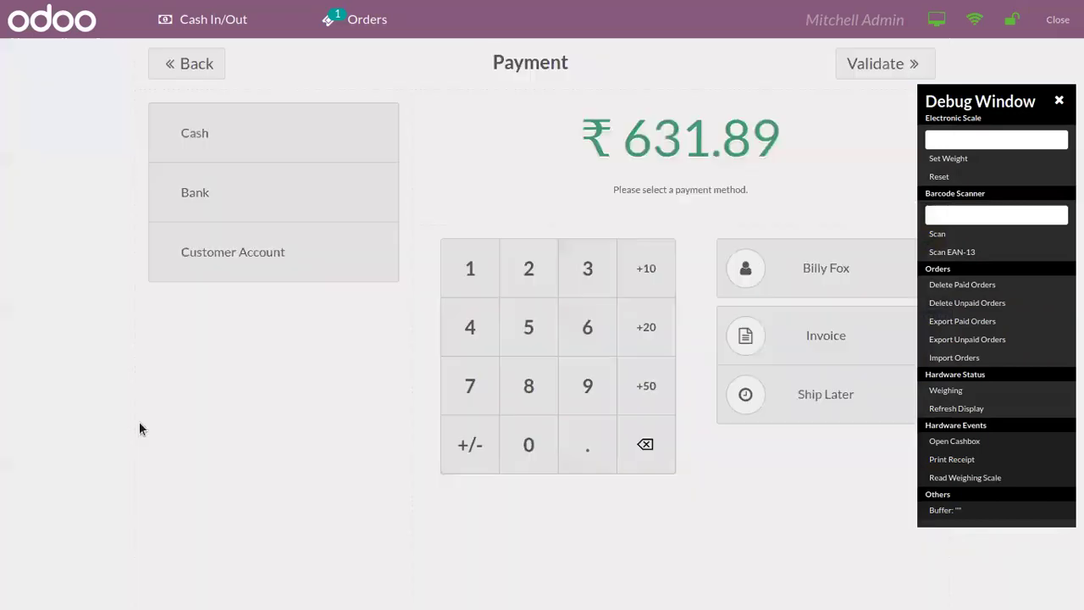
click(241, 160)
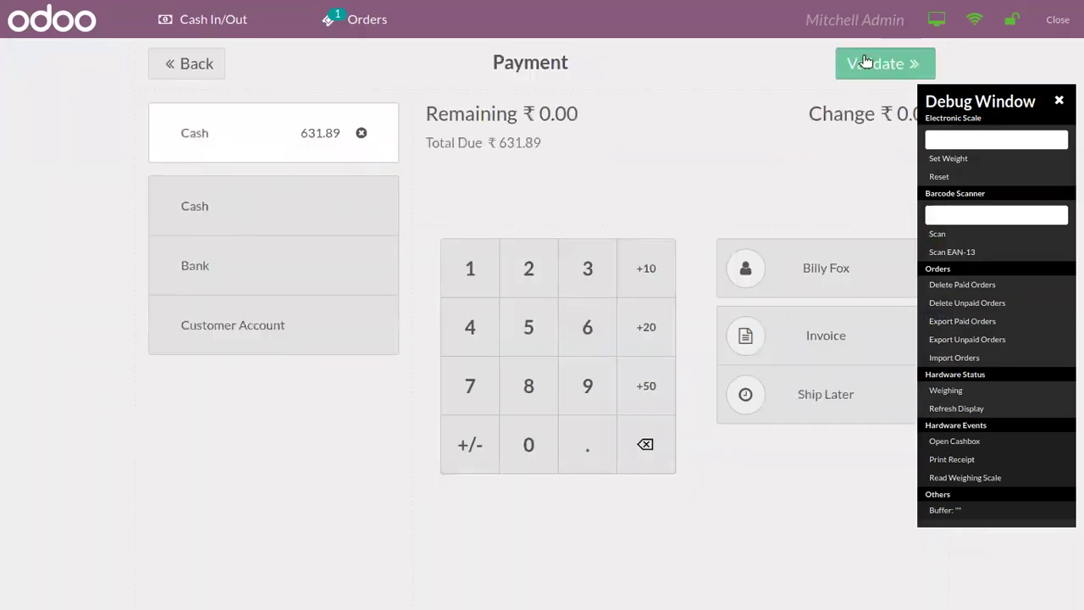
click(863, 61)
click(791, 493)
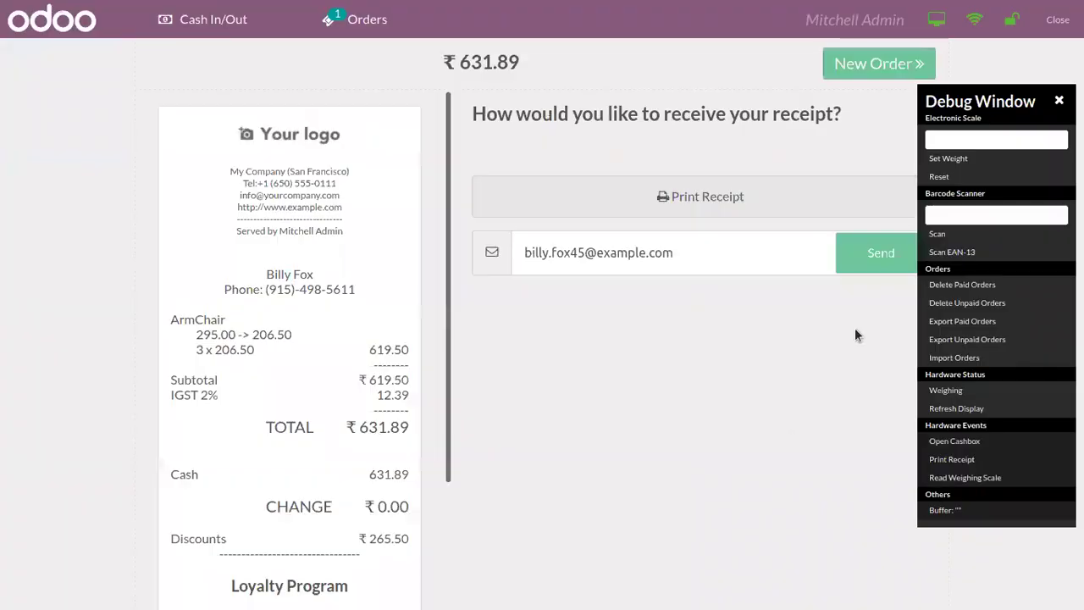
click(929, 55)
Close the Shops session with ₹14,921.25 entered as counted cash
click(1057, 20)
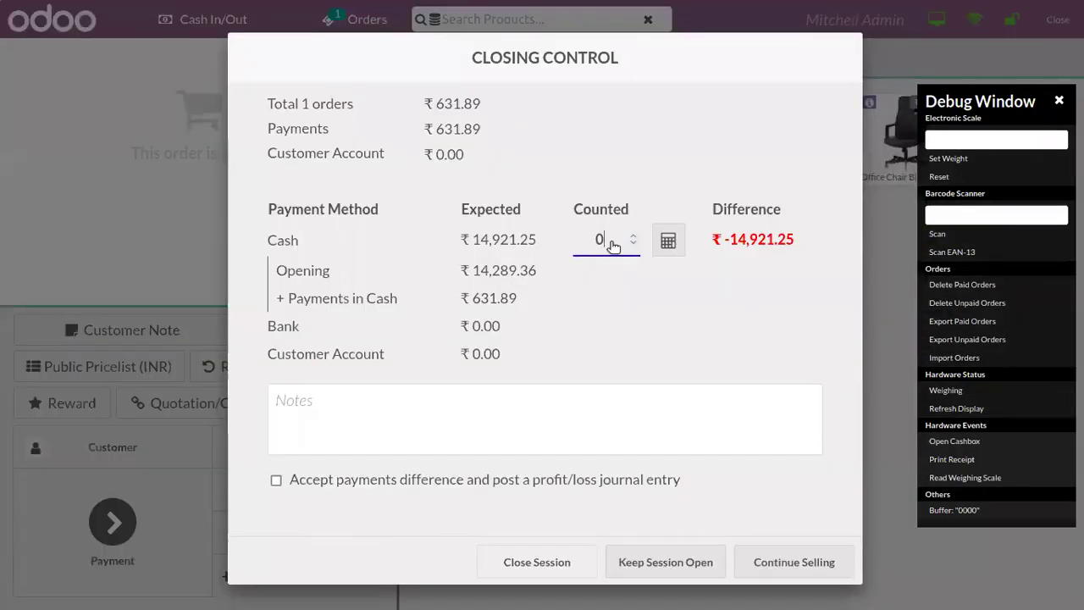
click(613, 246)
text(14921)
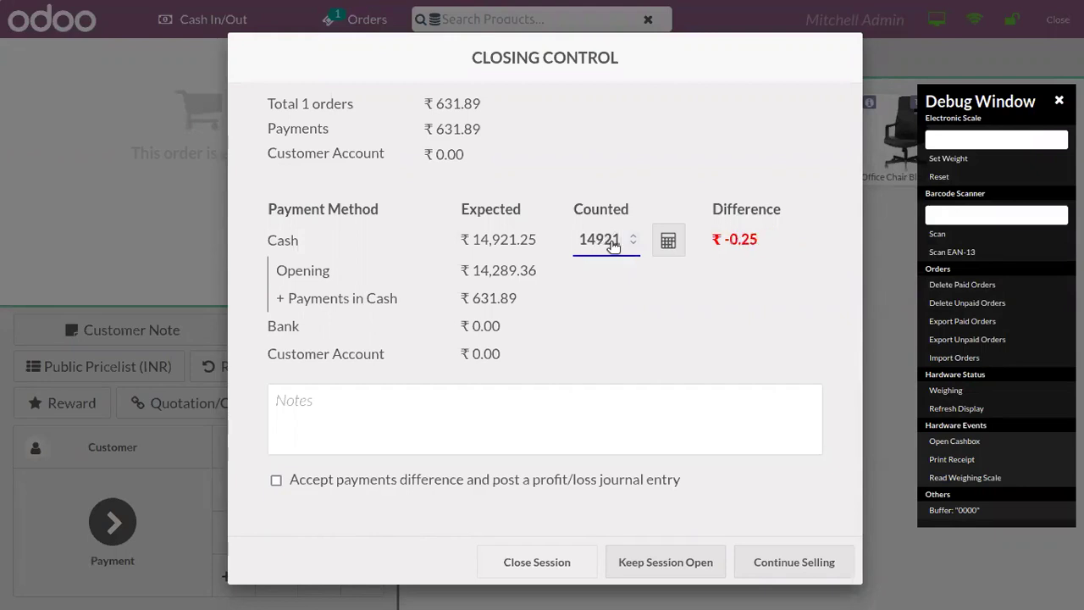
text(.25)
click(566, 565)
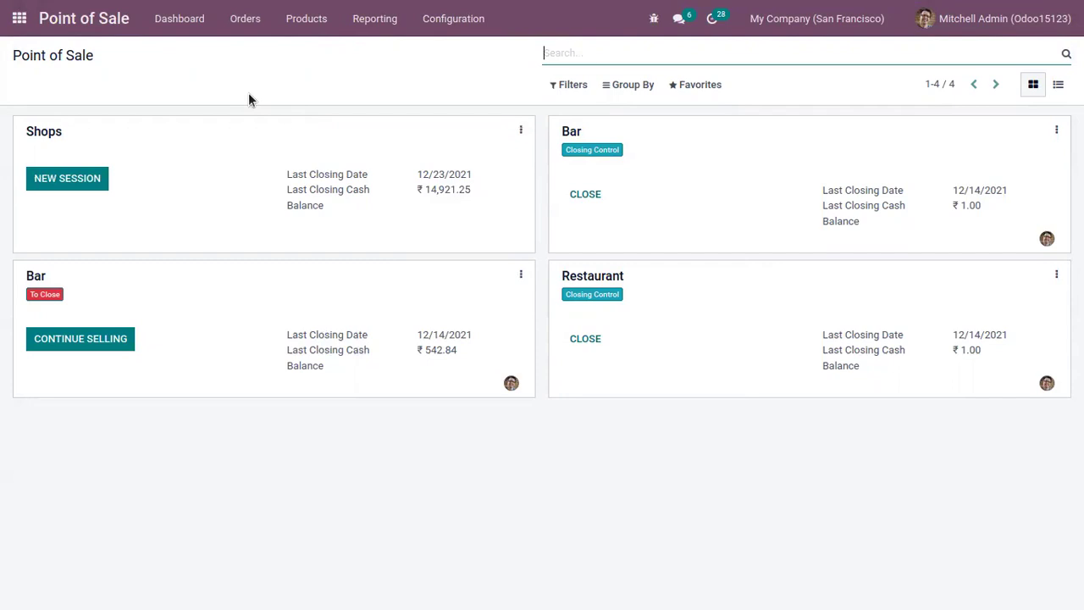
Turn on Coupons & Promotions in the Point of Sale settings
click(453, 18)
click(453, 51)
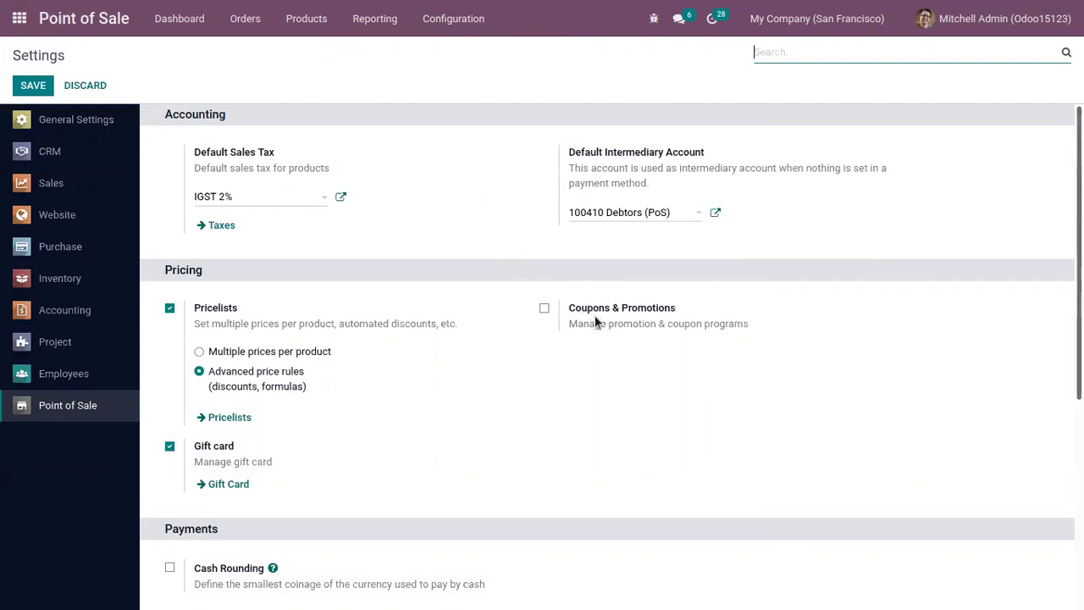
click(544, 309)
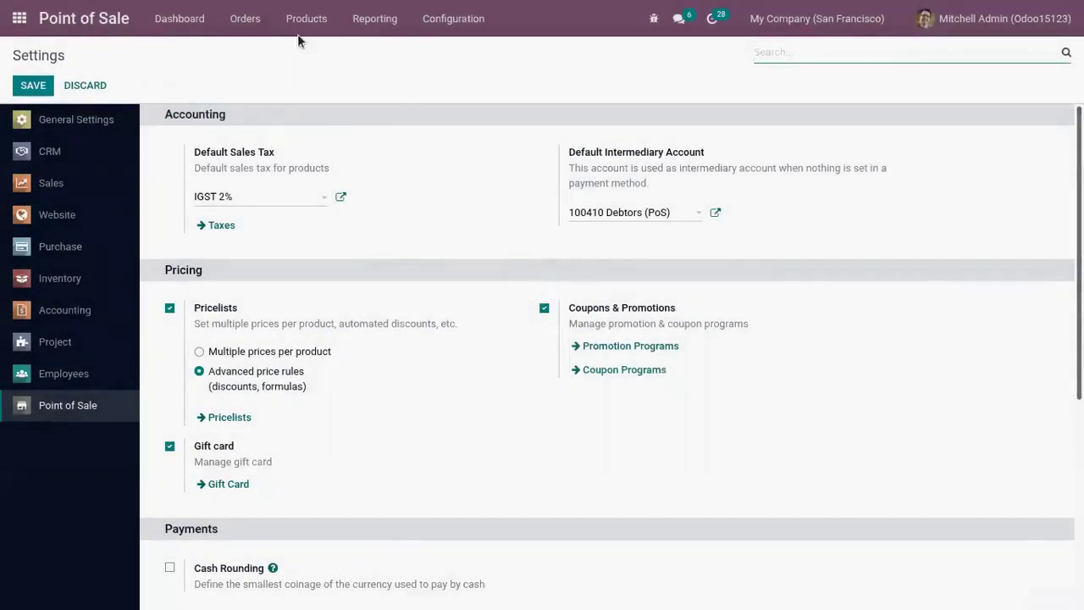
click(301, 27)
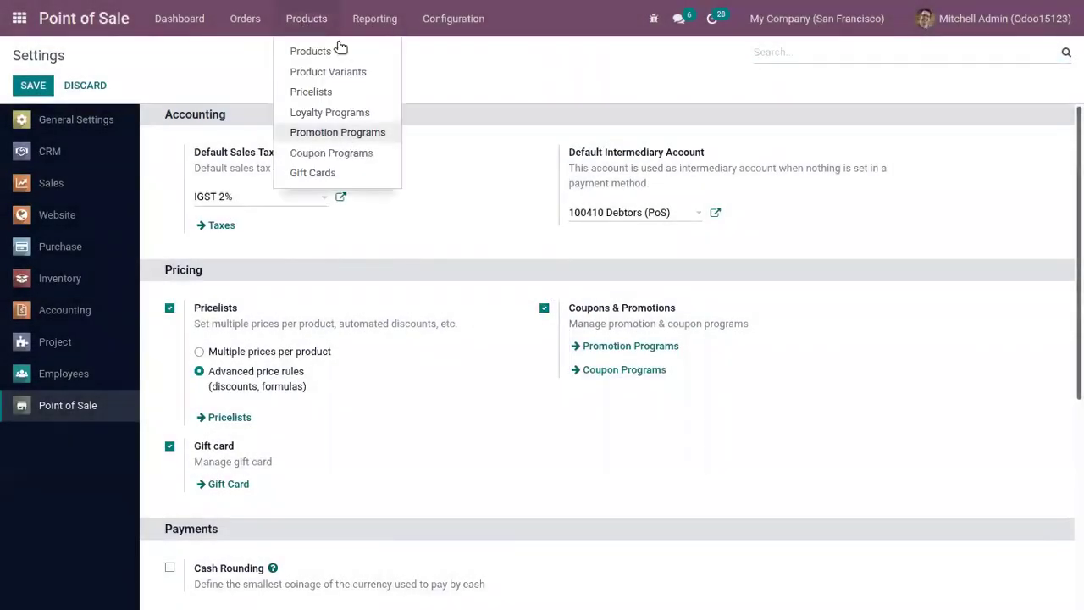
Review the 'Code for 10% on orders' promotion program and its 10pc promo code
click(360, 136)
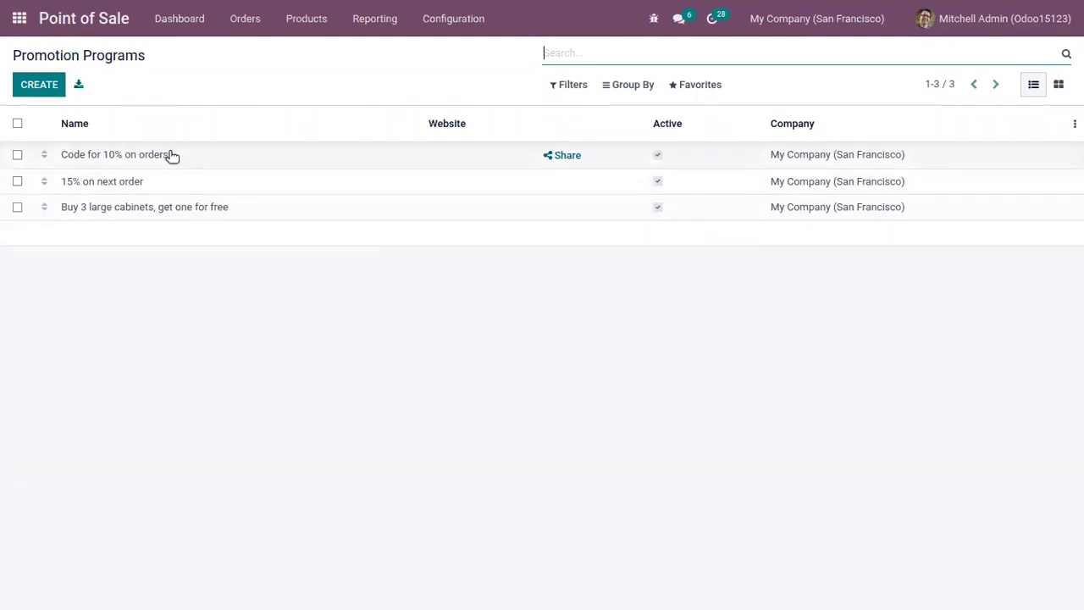
click(130, 155)
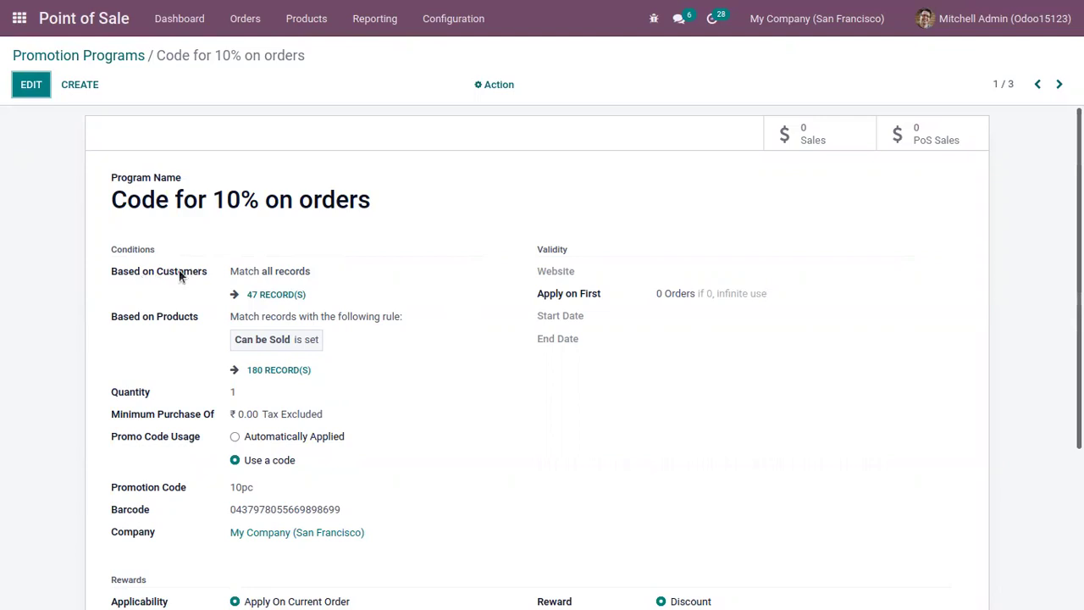
mouse_move(156, 275)
scroll(1055, 309, down, 3)
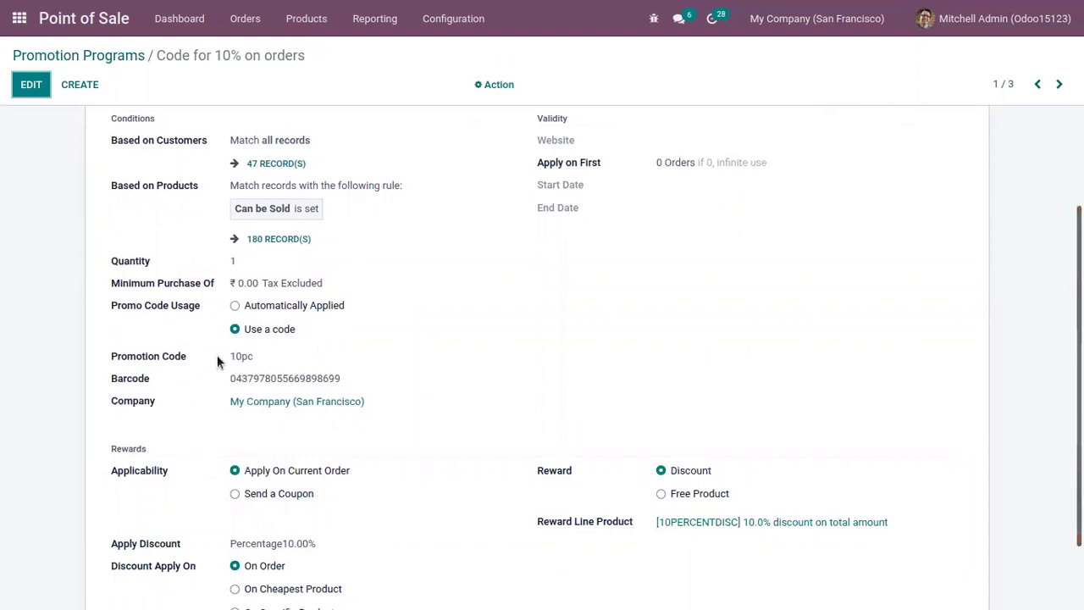
drag(227, 356, 271, 348)
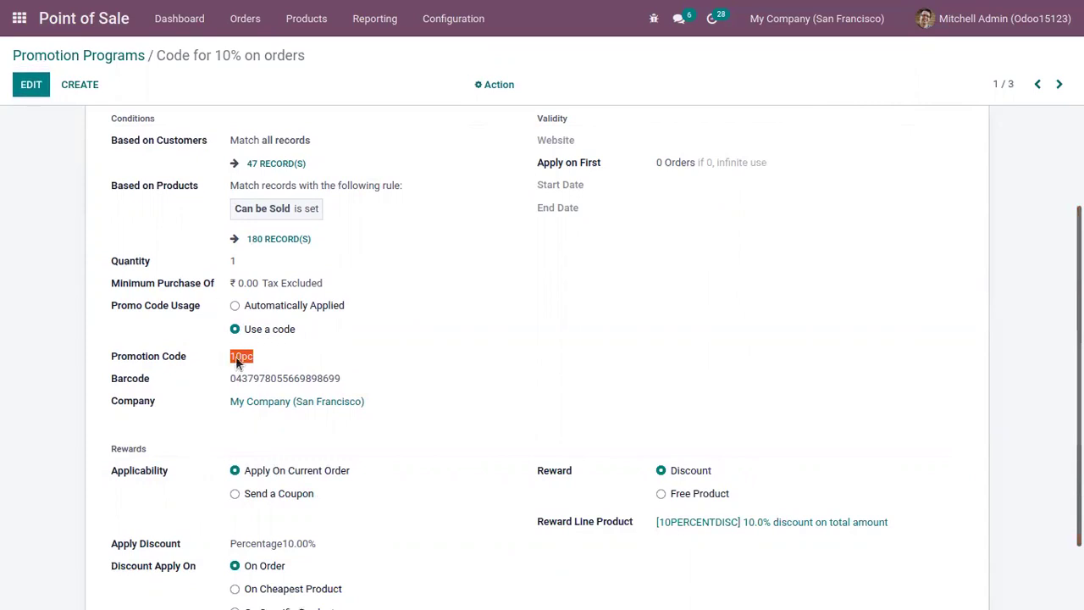
scroll(186, 414, down, 1)
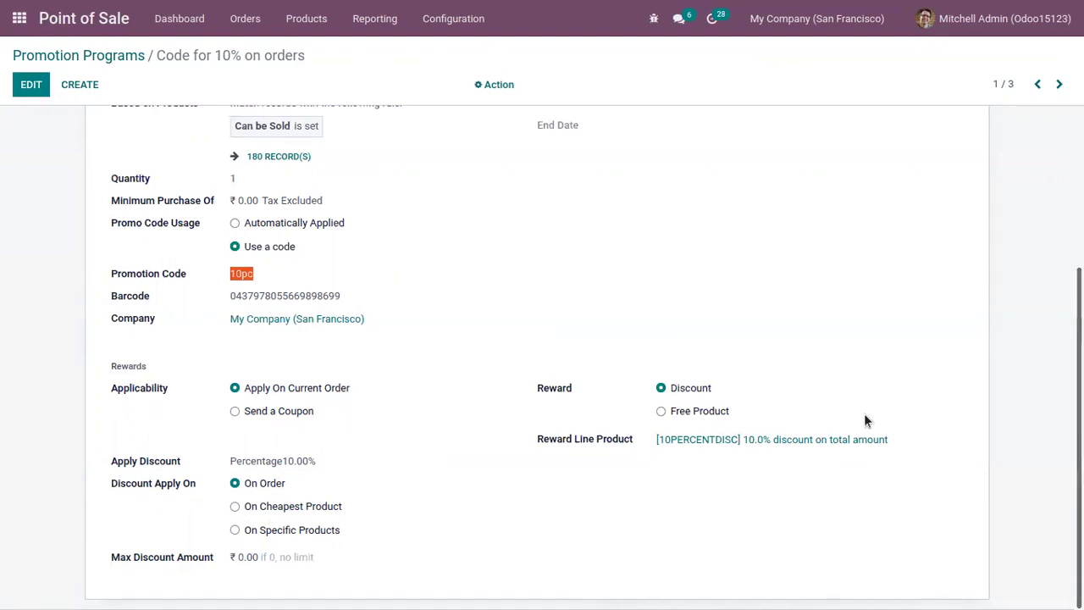
click(109, 57)
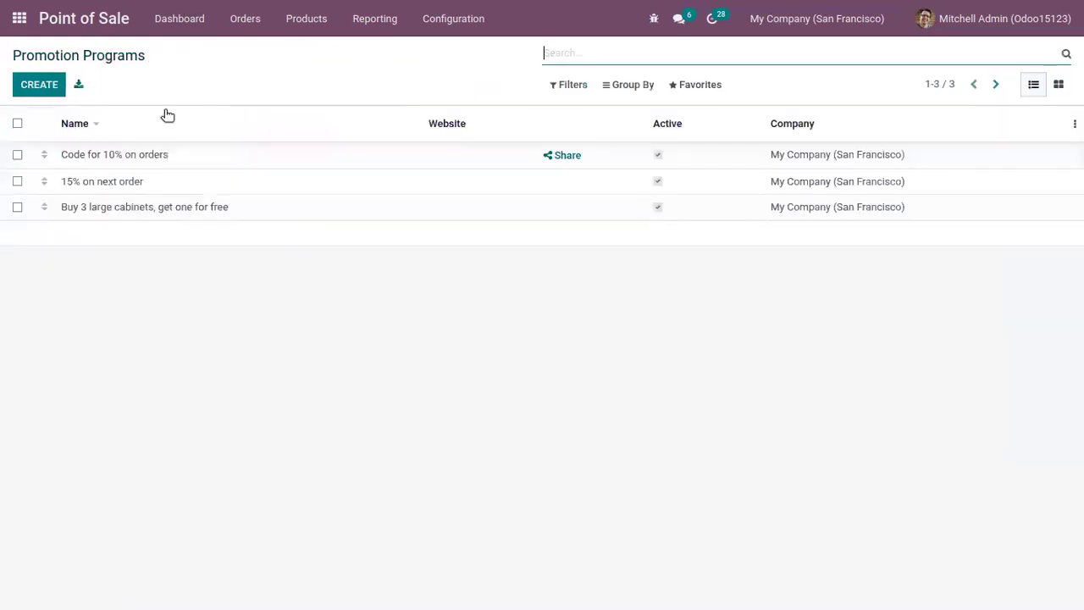
click(245, 19)
click(160, 19)
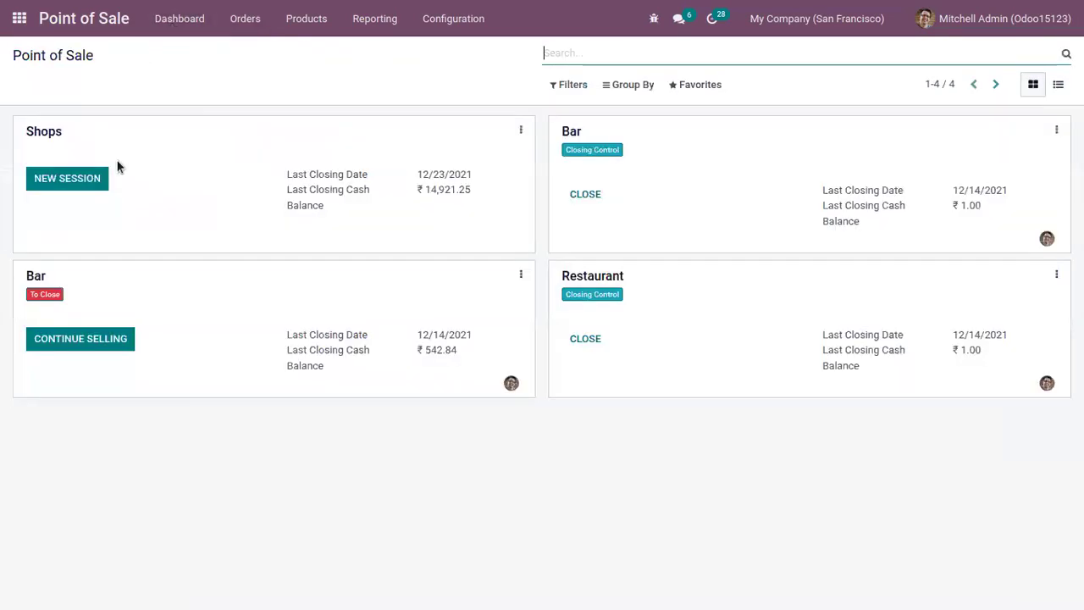
Save the Shops settings with their promotion programs and start a new Shops session
click(519, 132)
click(235, 252)
scroll(331, 295, down, 10)
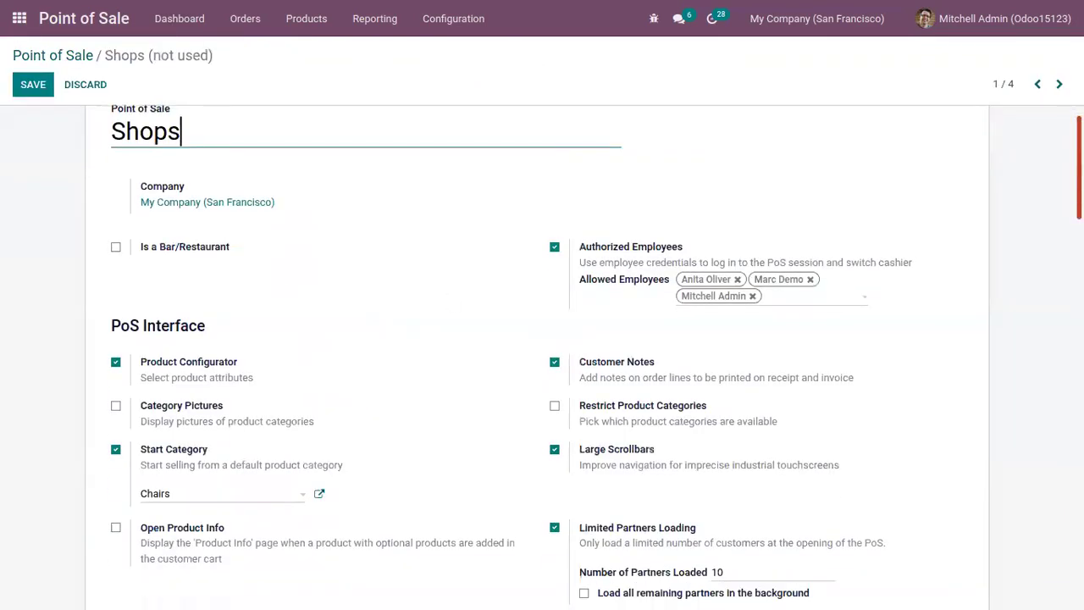
scroll(596, 359, down, 6)
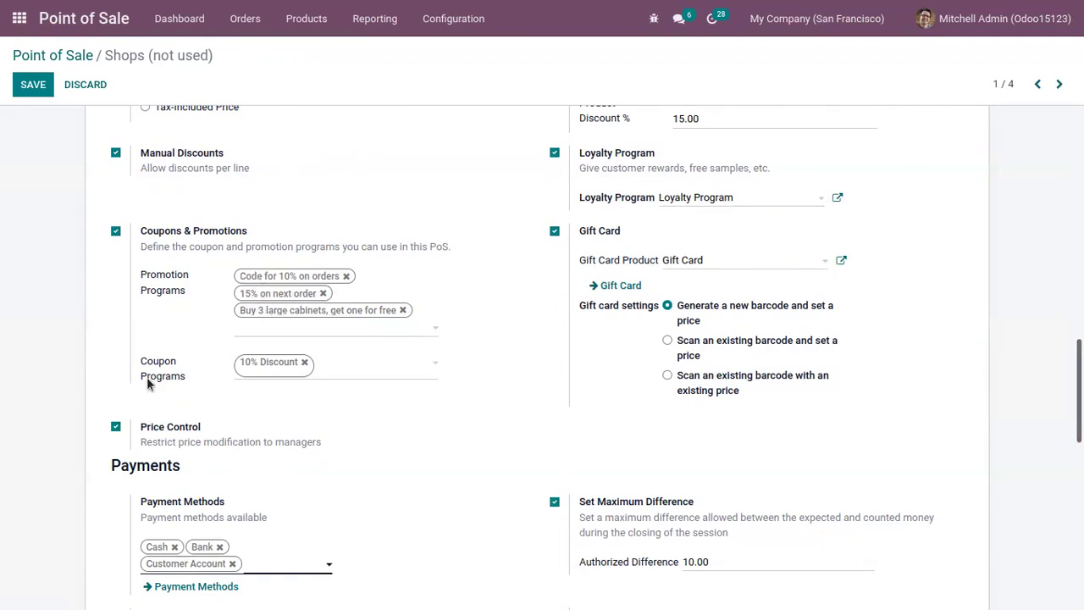
scroll(1076, 389, up, 10)
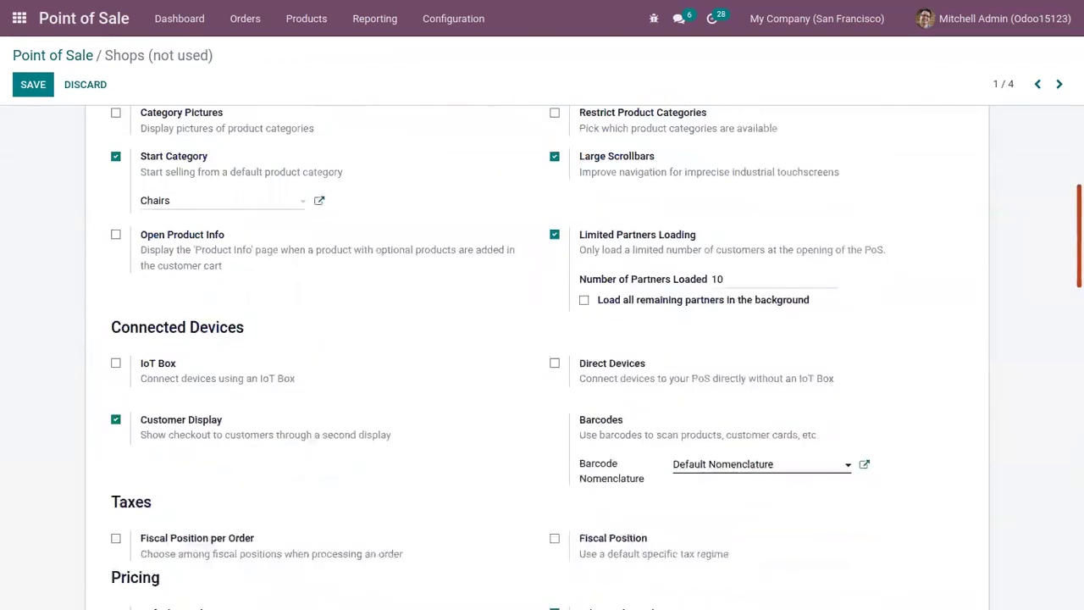
click(32, 85)
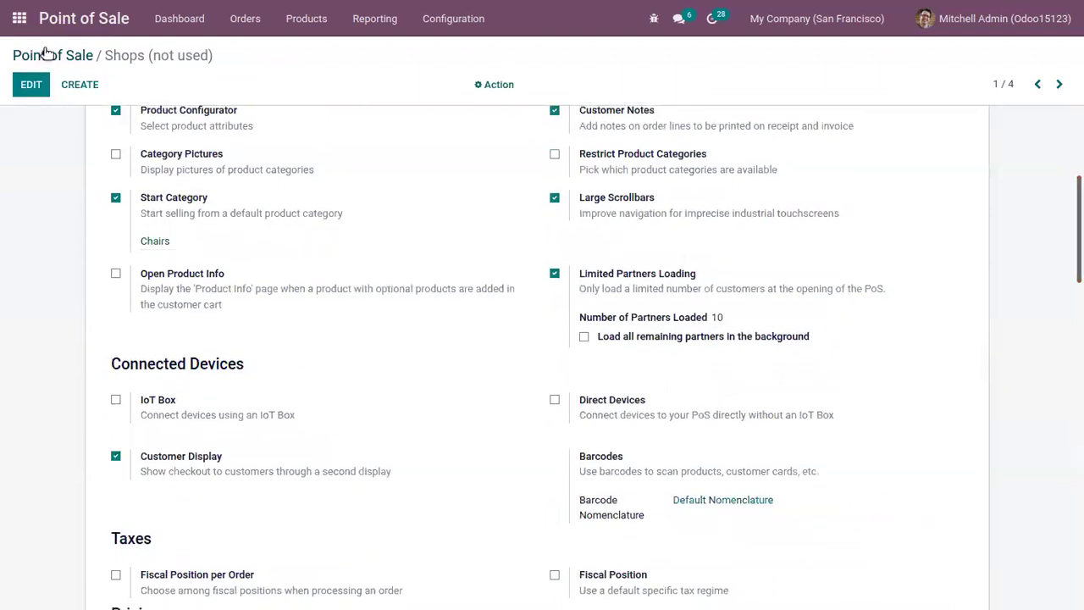
click(45, 53)
click(84, 169)
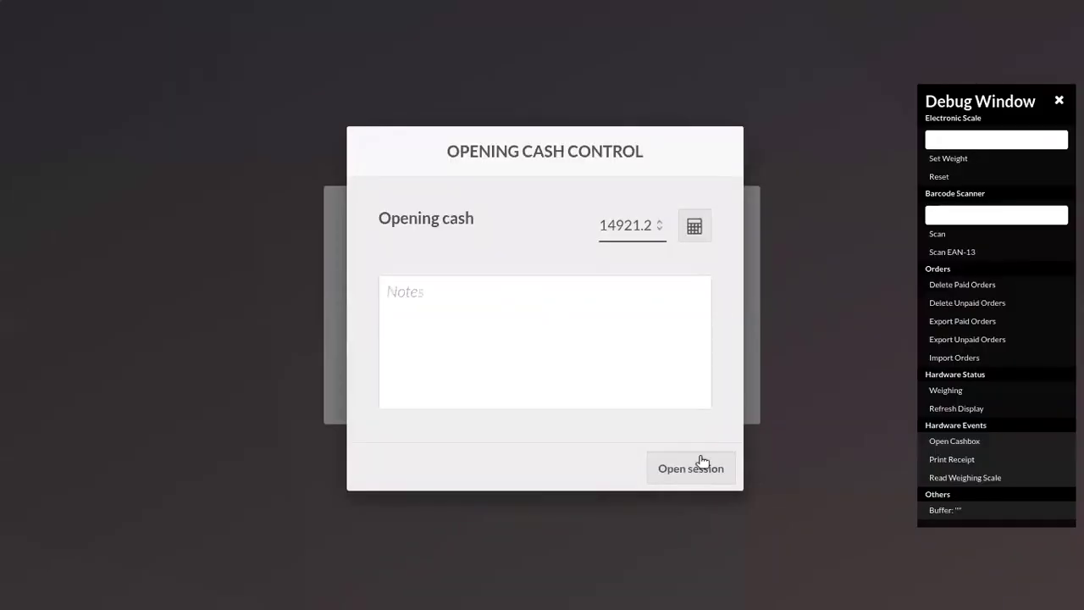
Log into the Shops session as the cashier by entering the PIN
click(702, 460)
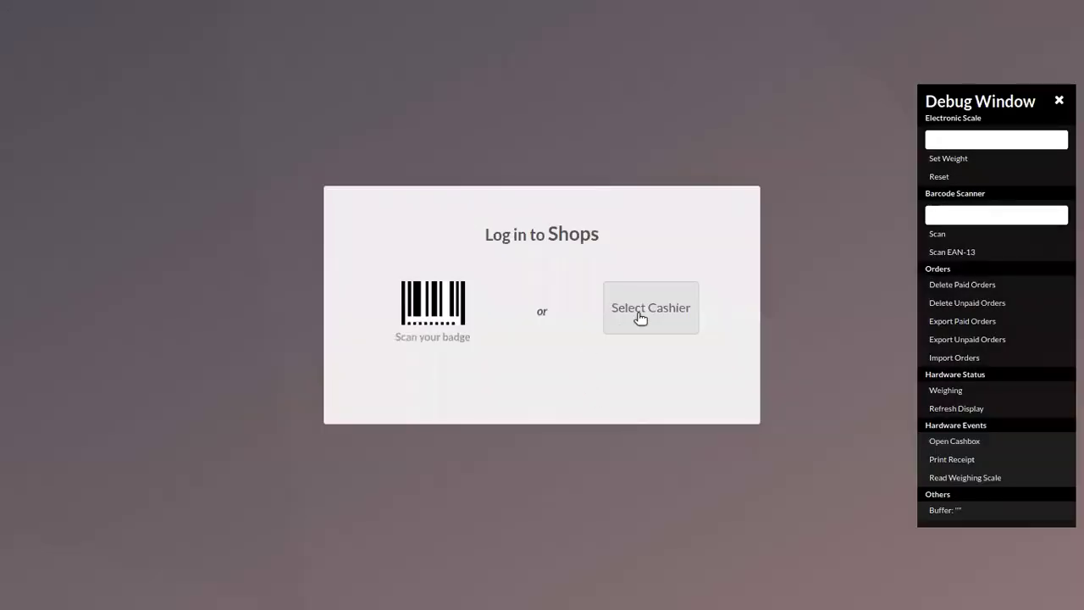
click(641, 314)
click(562, 337)
click(545, 381)
click(545, 381)
click(544, 381)
click(545, 381)
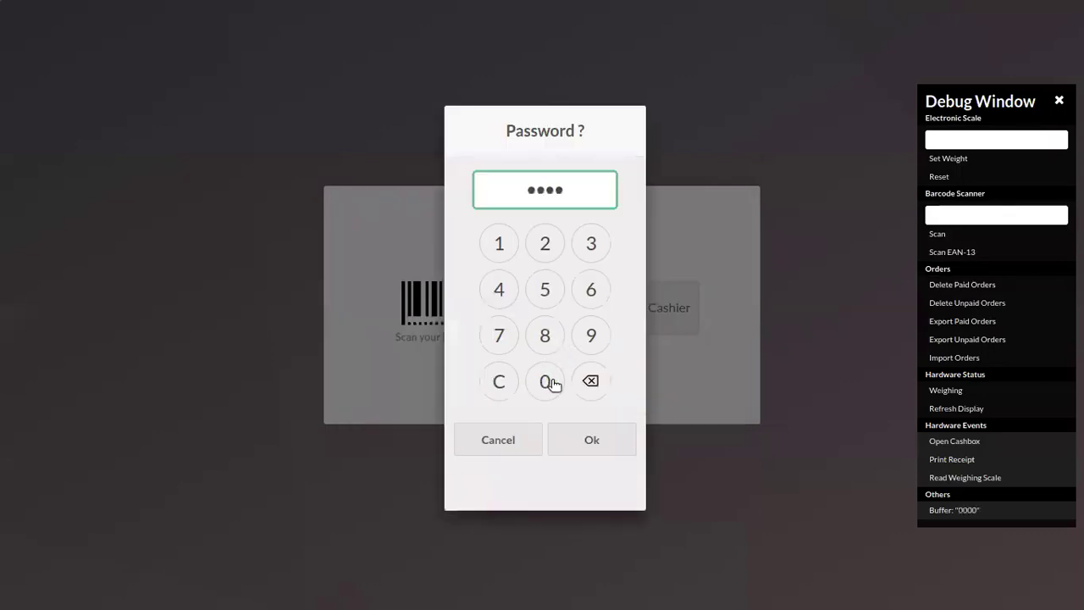
click(583, 442)
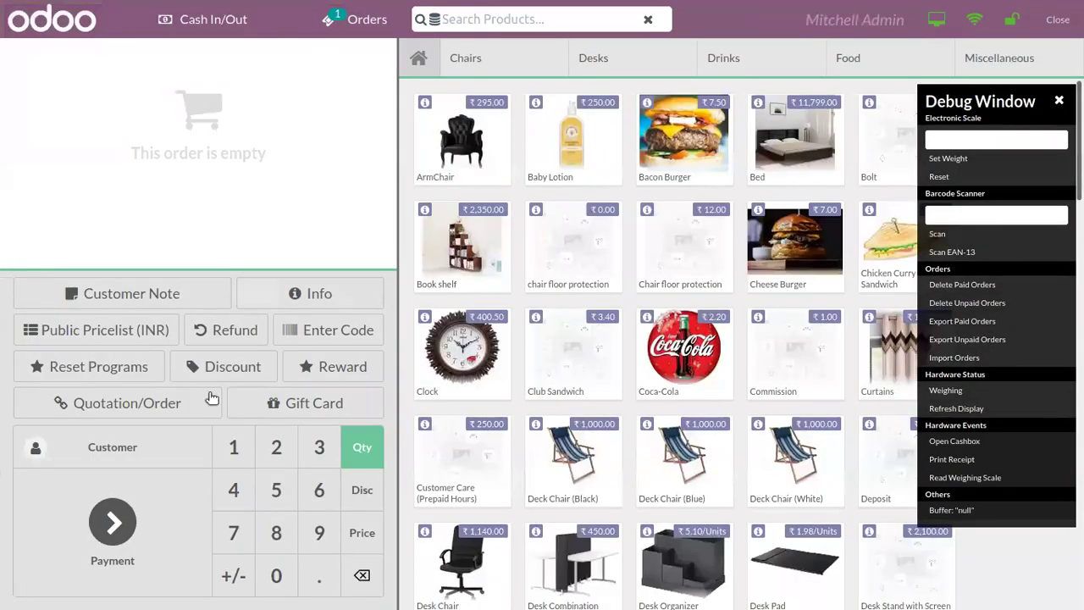
Pick a customer from the list and set them on the empty order
click(144, 447)
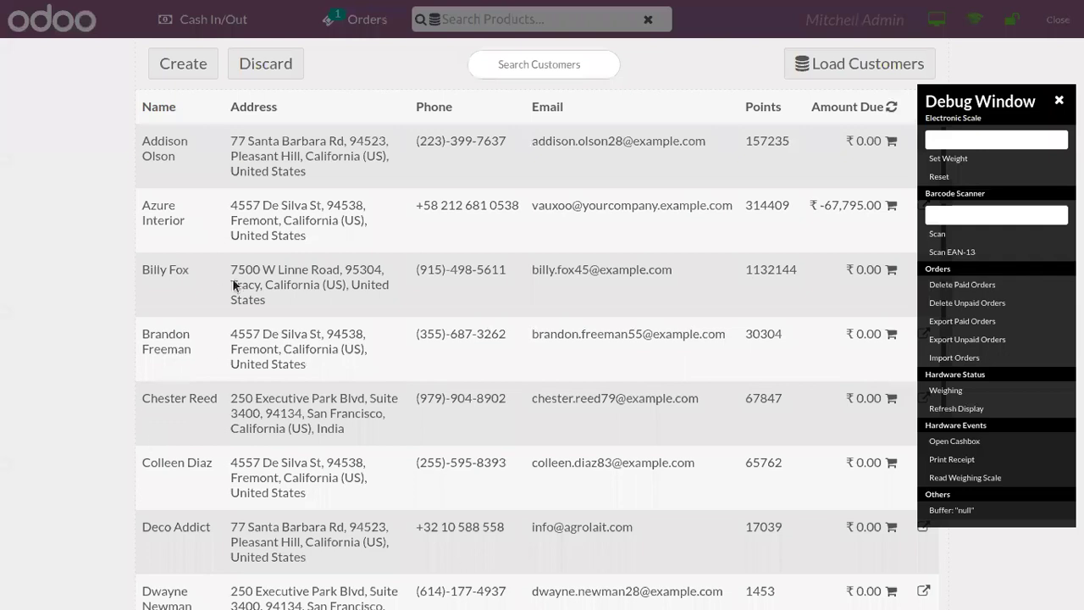
click(212, 368)
click(200, 61)
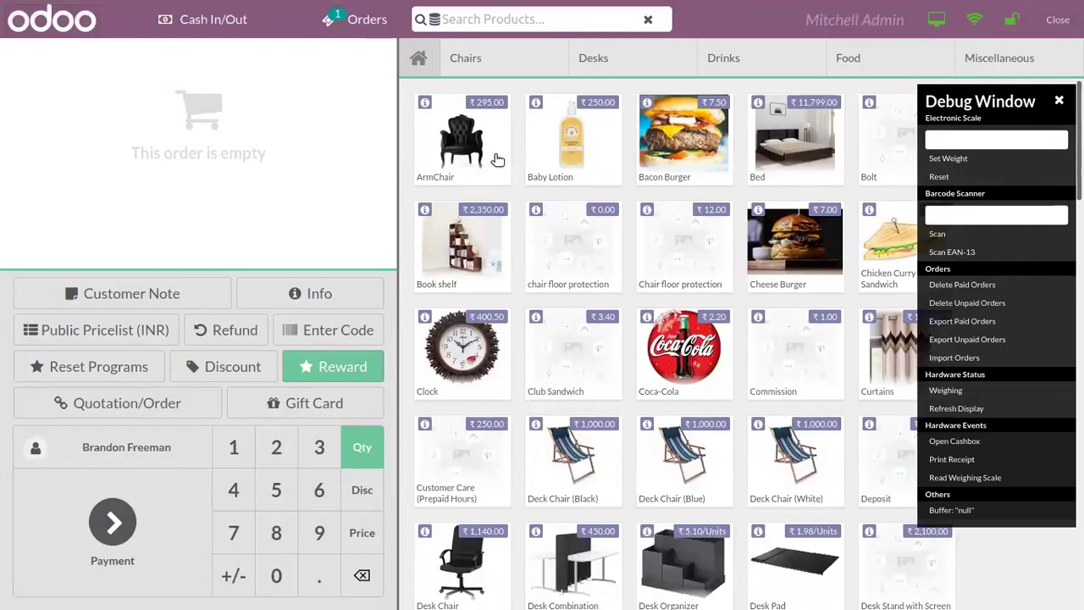
Add a Bed and apply promotion code 10pc for 10% off, totalling ₹10,831.48
click(796, 140)
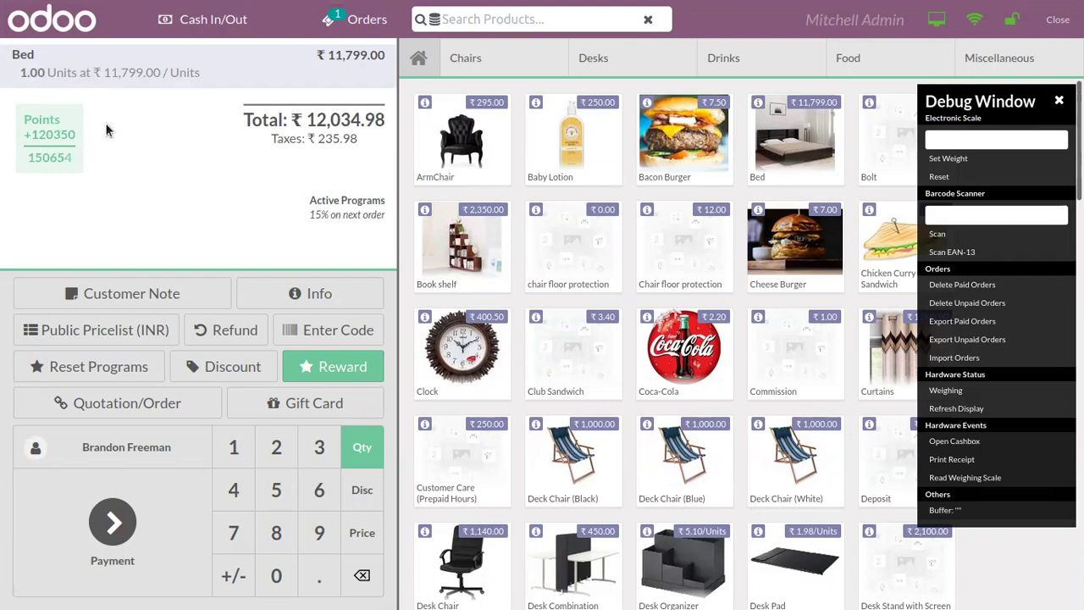
click(329, 331)
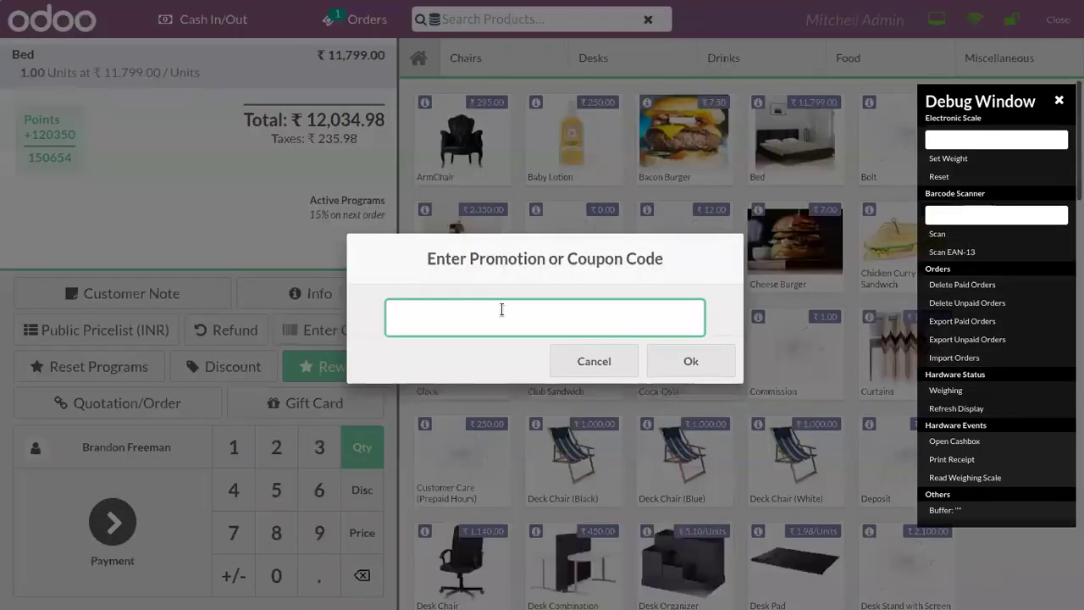
text(10pc)
click(688, 359)
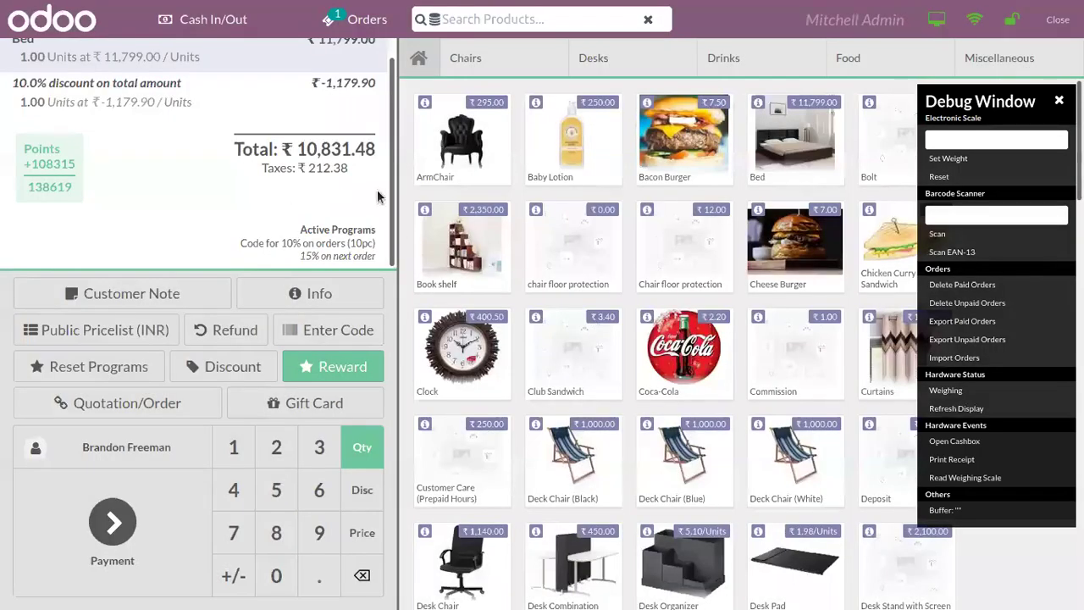
Pay the full ₹10,831.48 with cash on the payment screen
scroll(389, 127, up, 2)
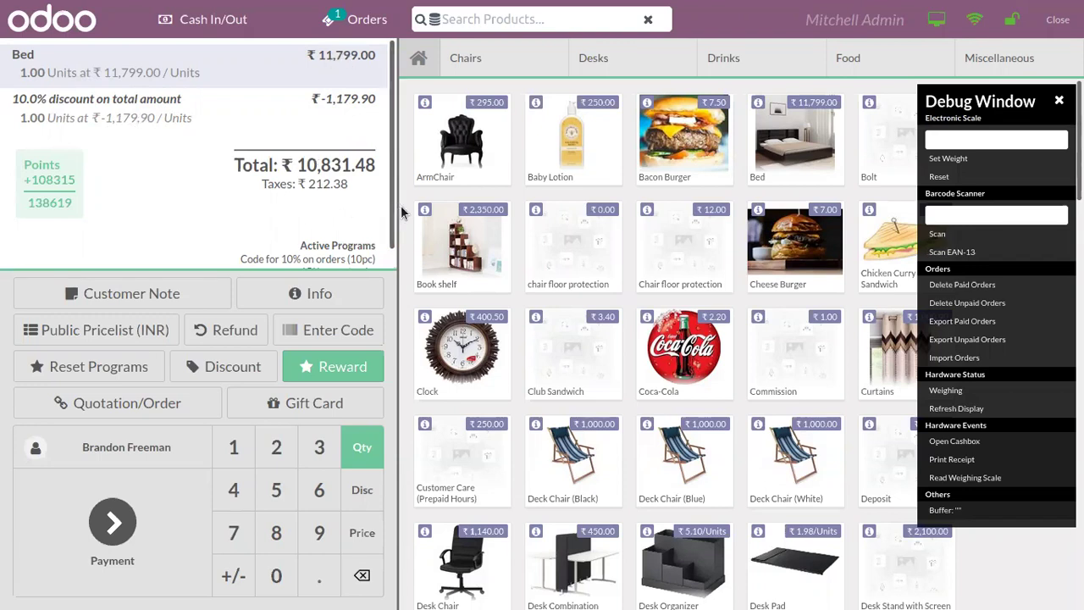
scroll(364, 219, down, 1)
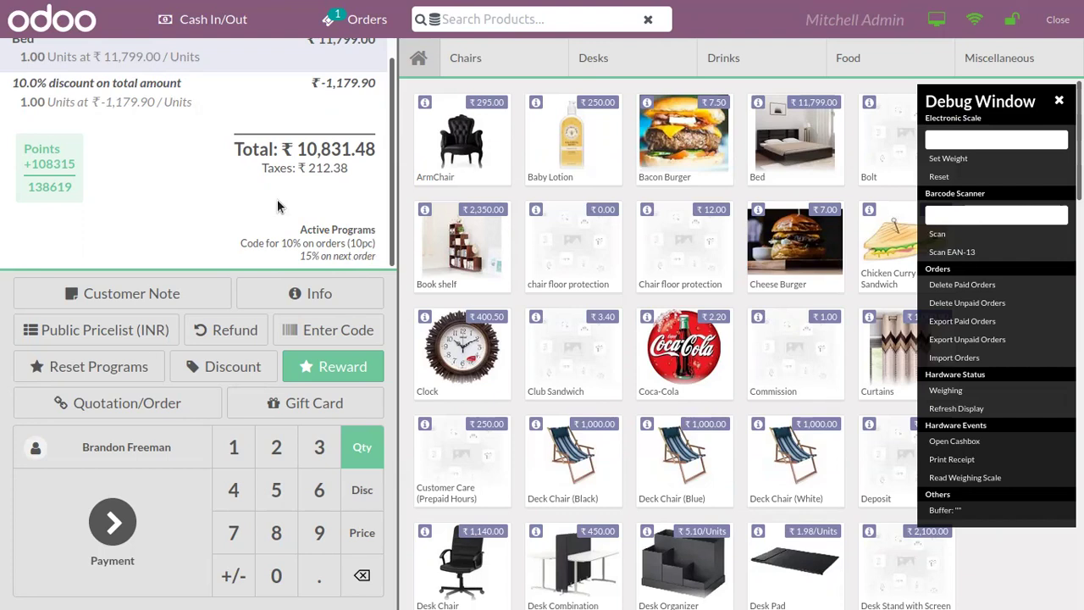
click(106, 532)
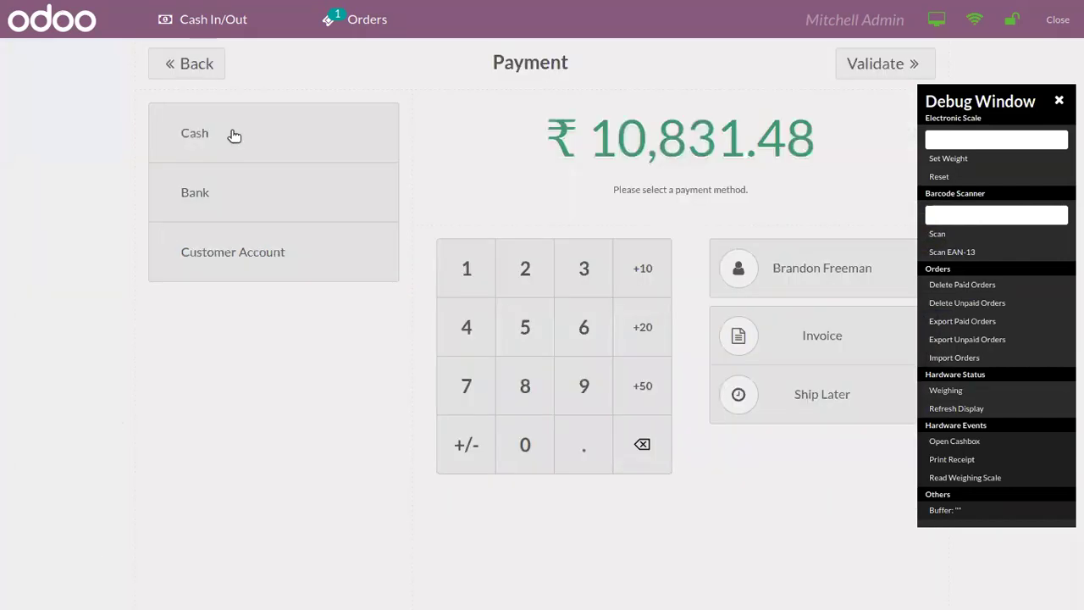
click(234, 136)
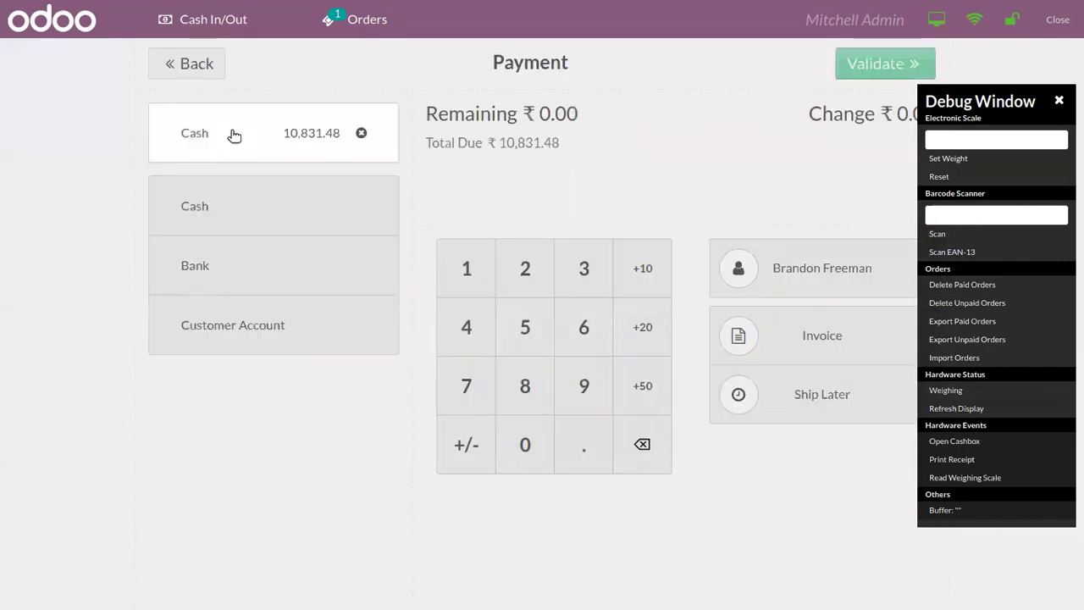
Validate the payment, dismiss the receipt, start a new order and open closing control
click(895, 71)
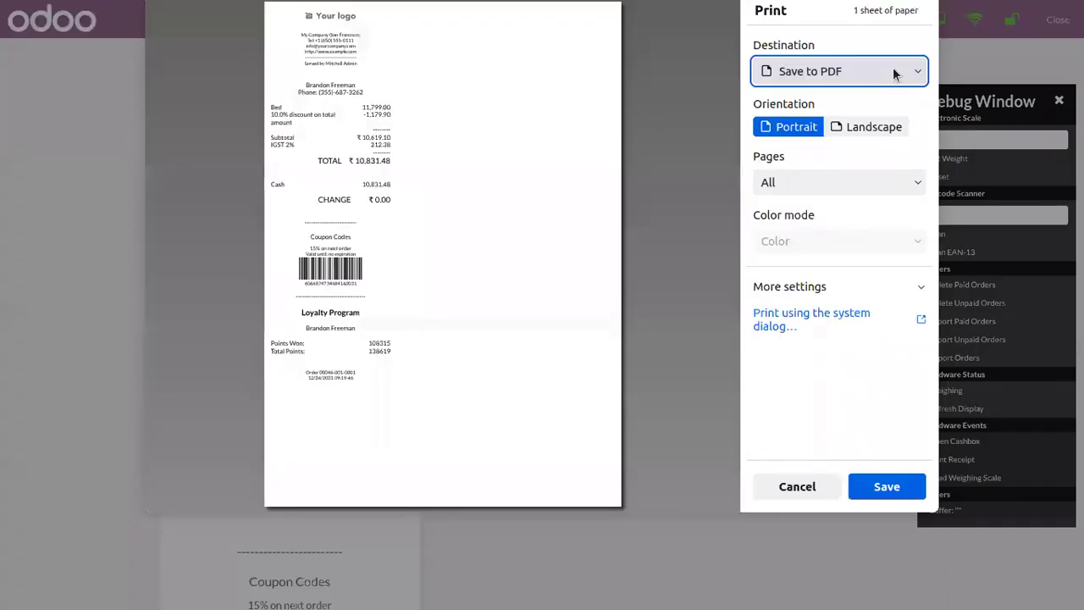
click(803, 487)
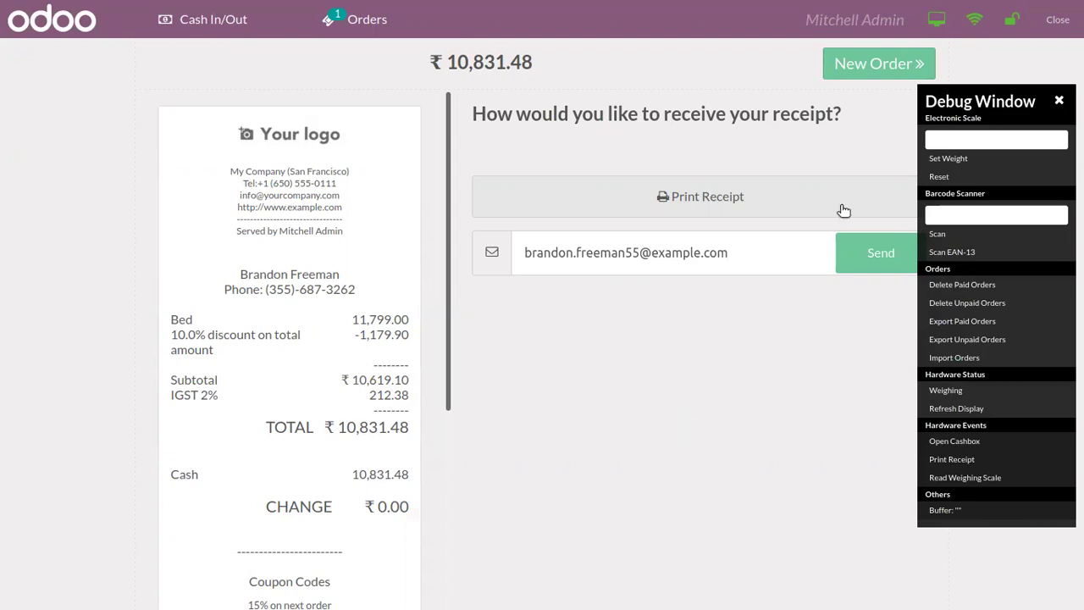
click(901, 64)
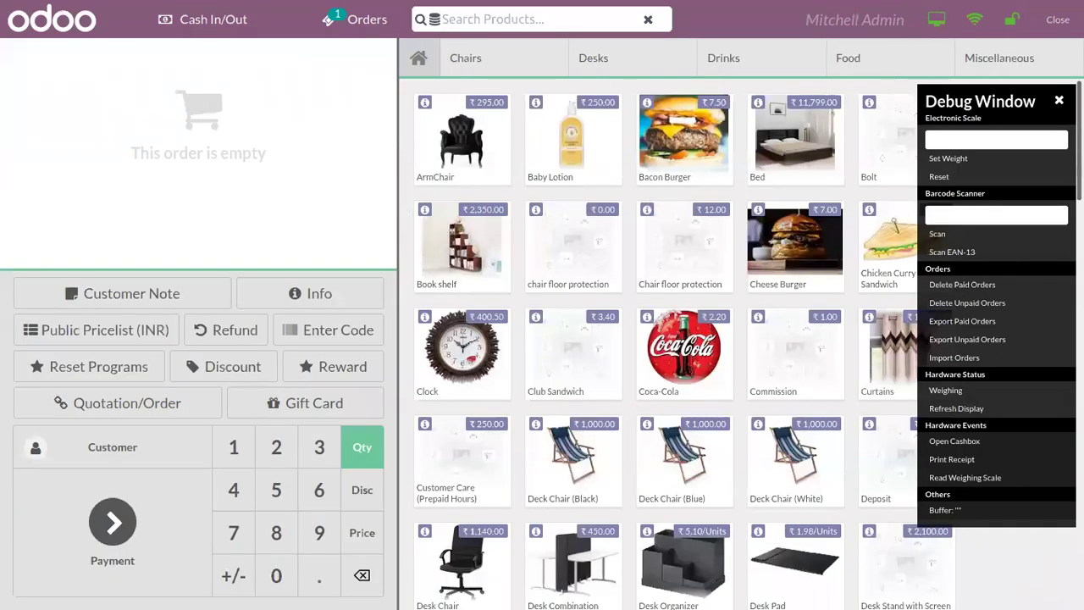
click(1058, 20)
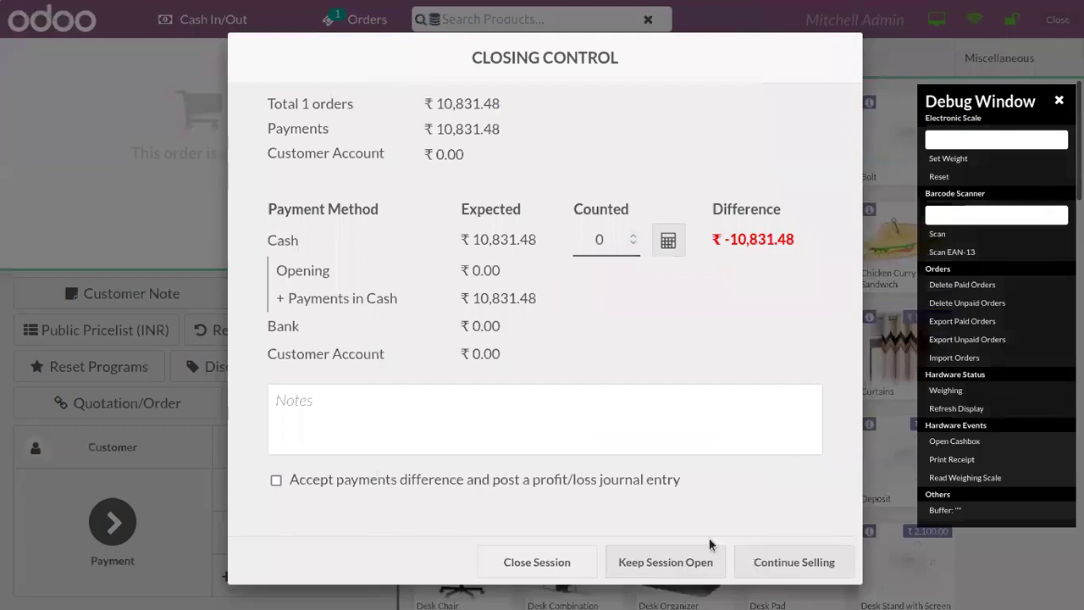
Keep the session open and open the Loyalty Program record under Products > Loyalty Programs
click(696, 561)
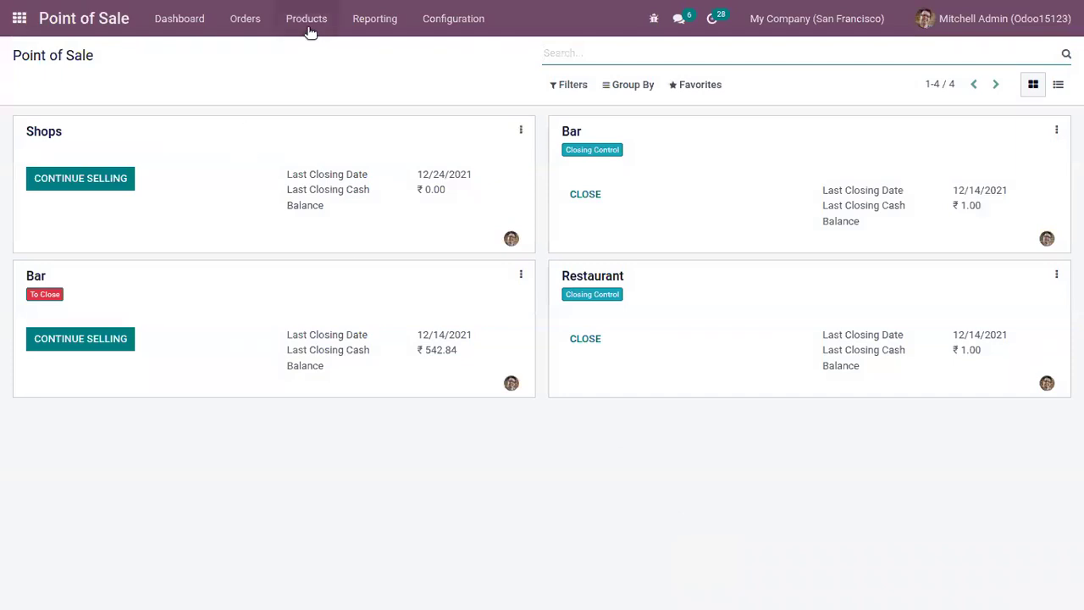
click(308, 29)
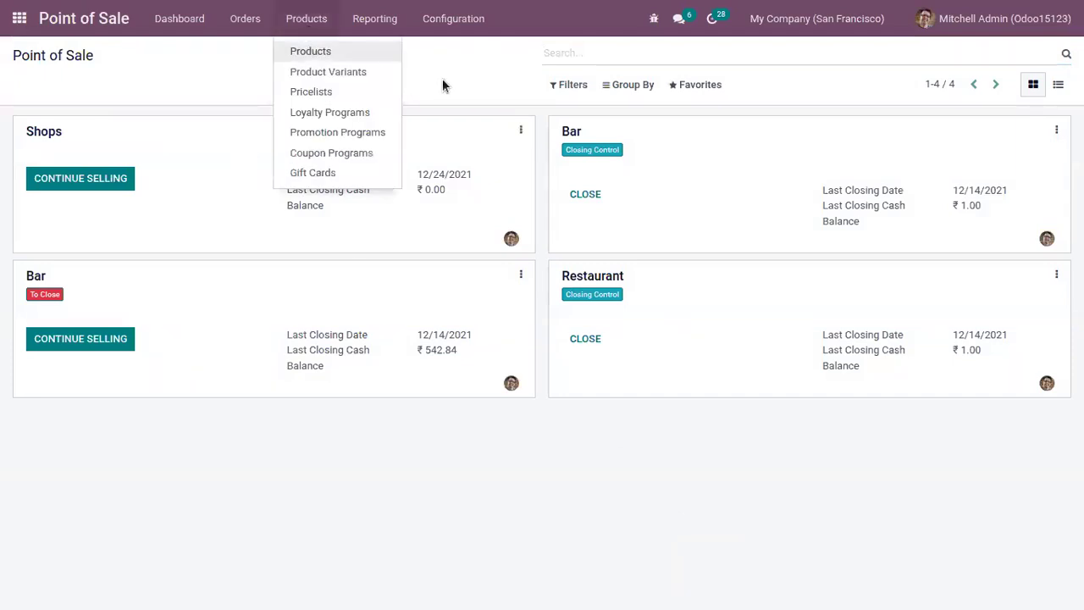
click(343, 121)
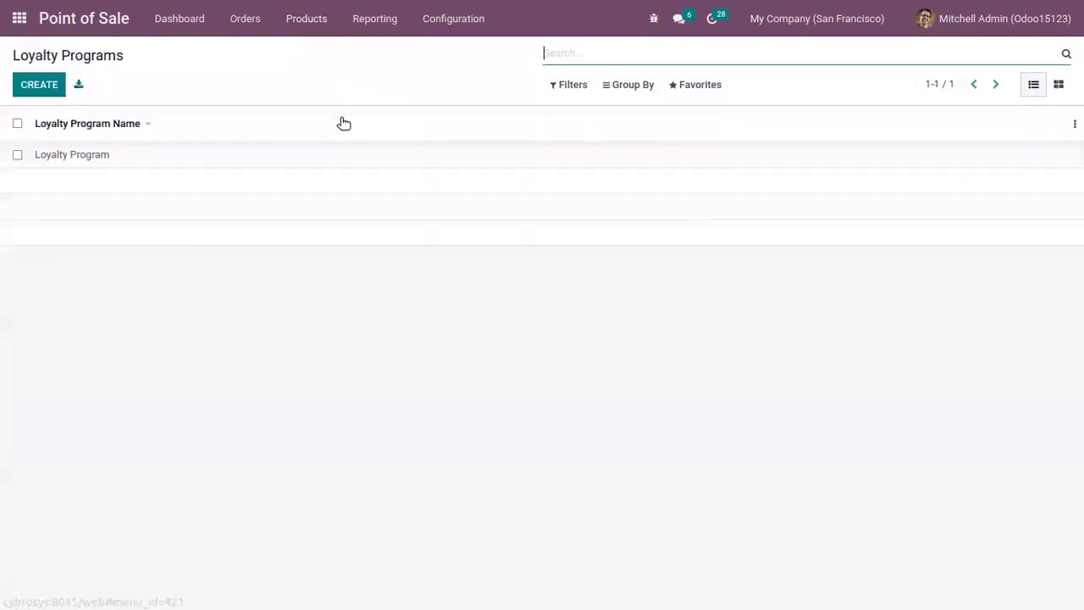
click(184, 160)
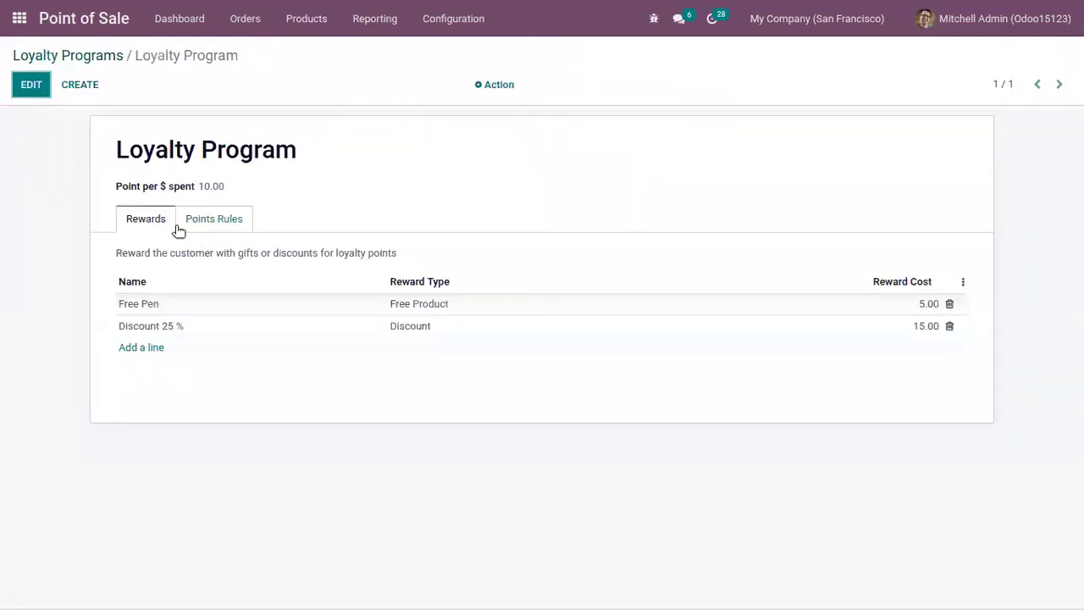
Restrict the Discount 25 % reward to Curtains at 15.00 points cost, then save the program
click(224, 323)
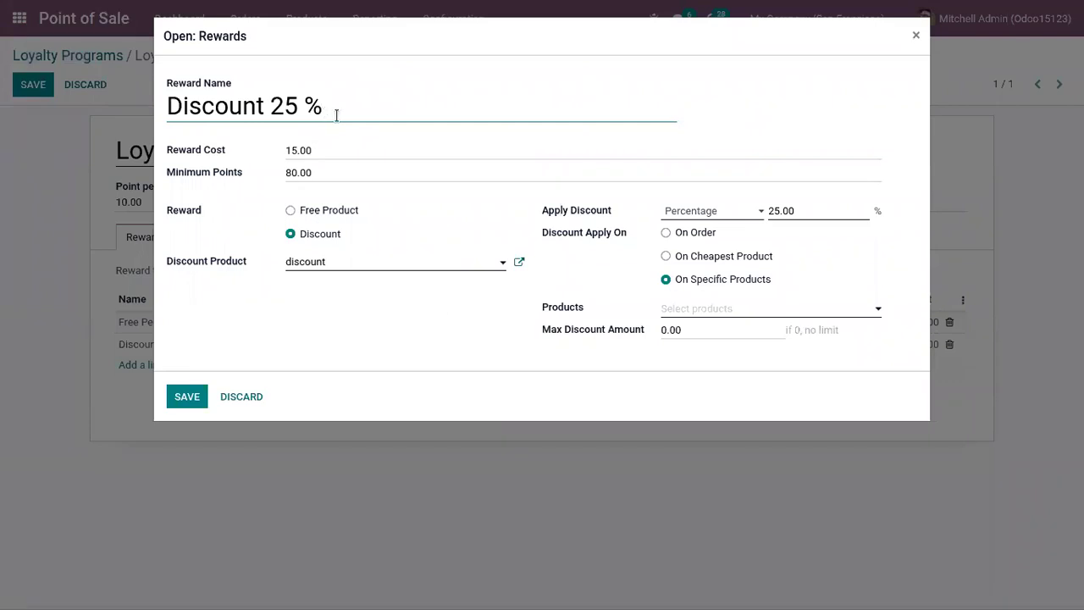
click(721, 307)
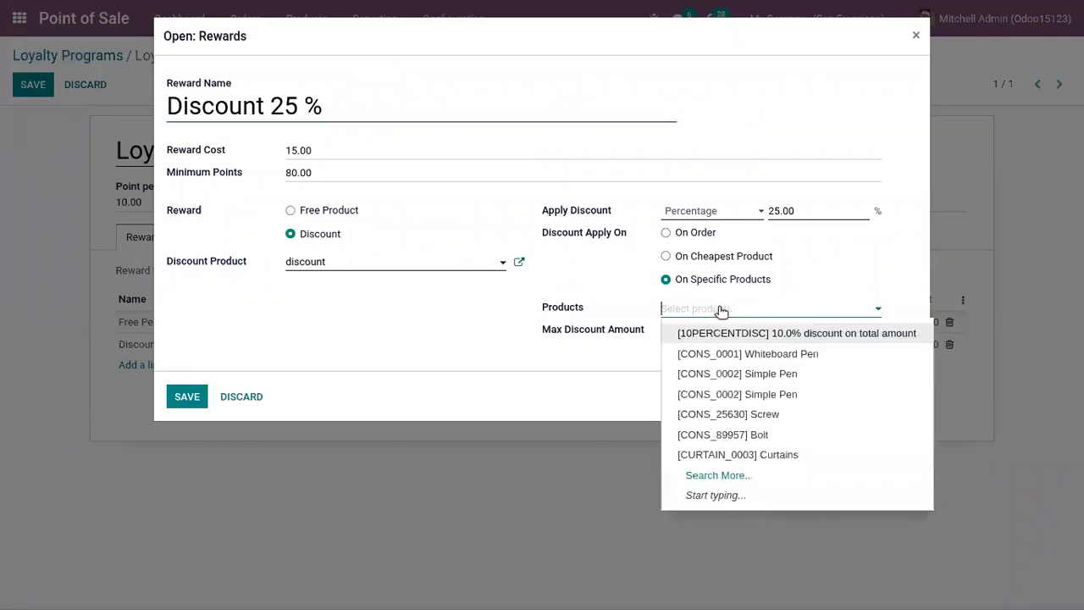
click(800, 456)
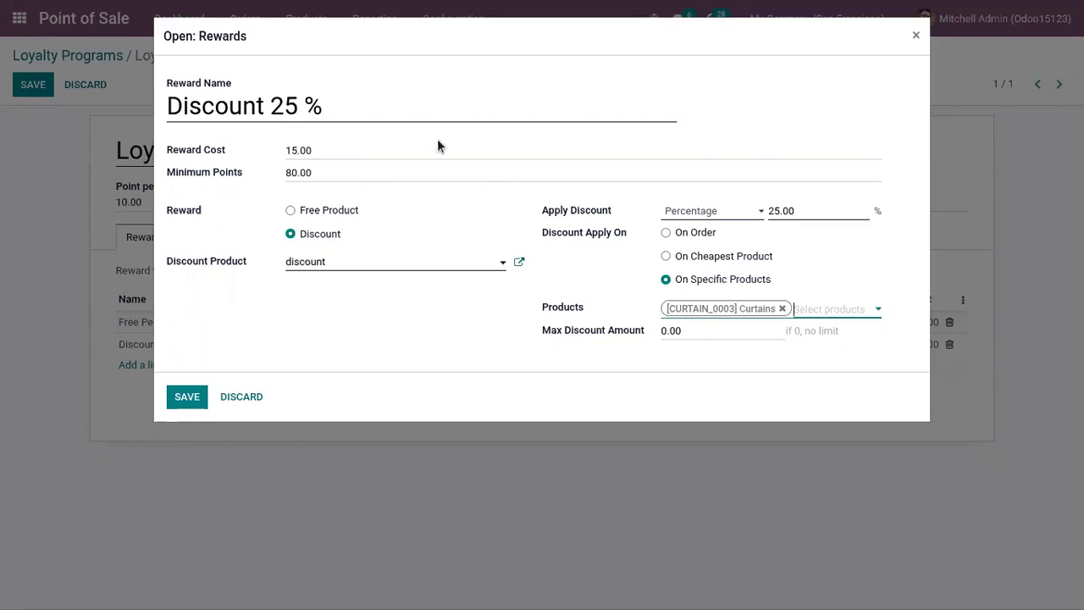
click(326, 150)
drag(326, 150, 264, 149)
click(354, 94)
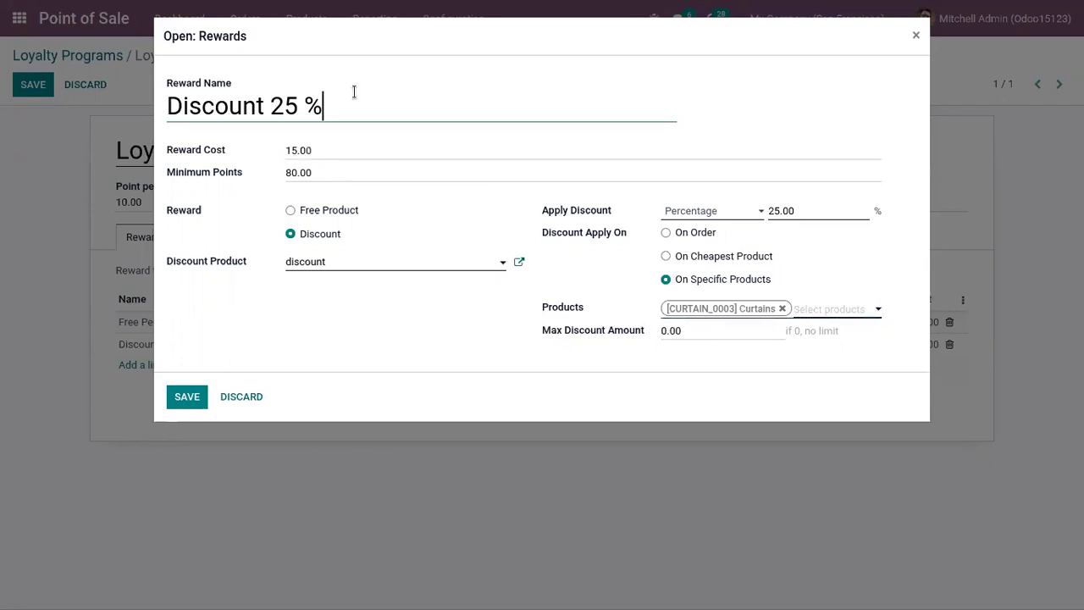
click(187, 396)
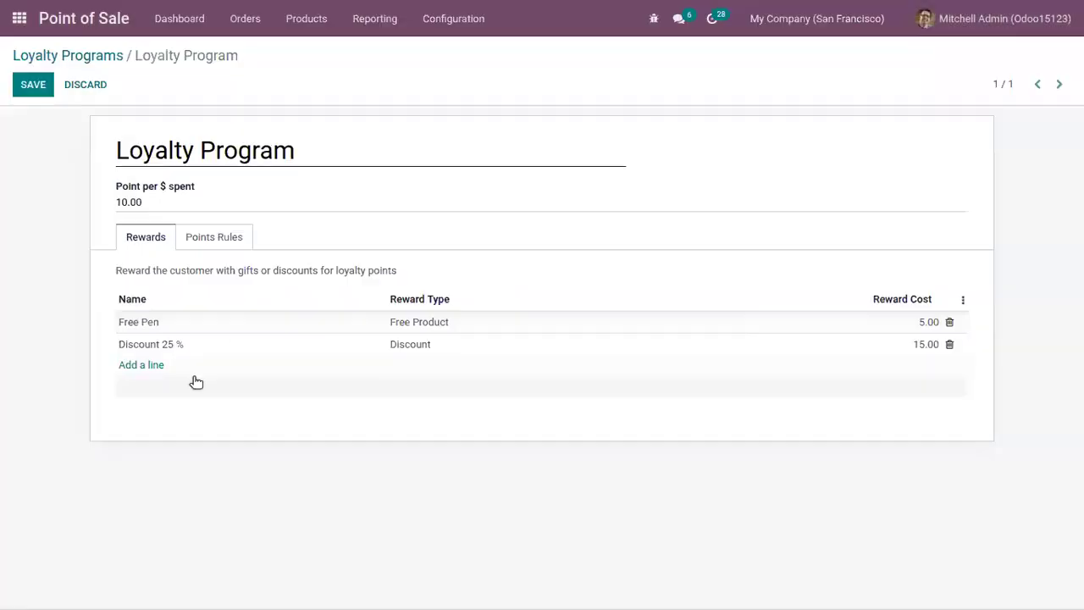
click(32, 85)
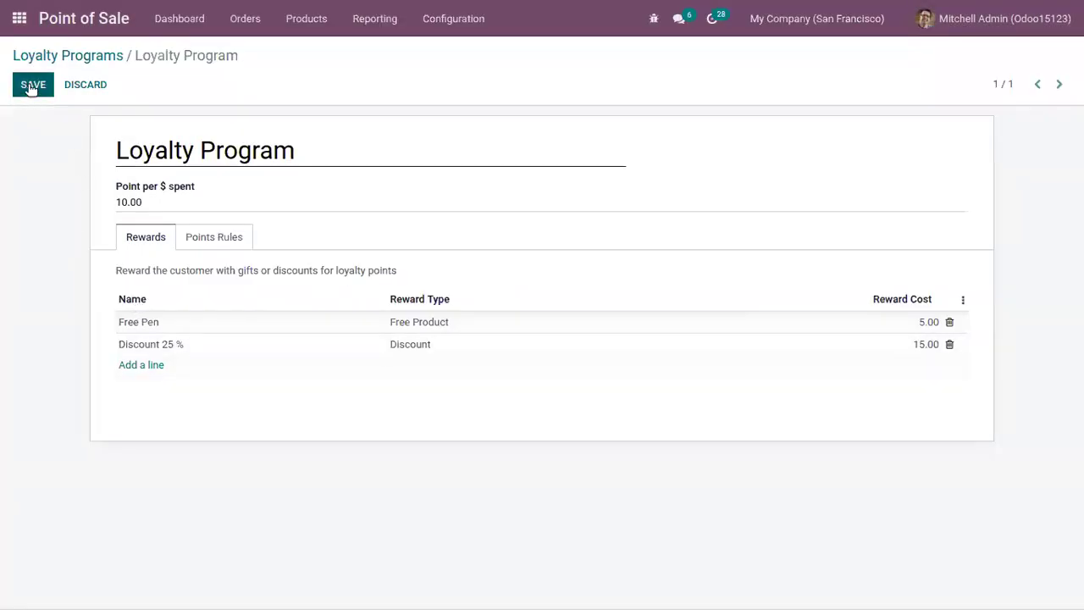
Review the Shops point of sale settings from the dashboard
click(73, 55)
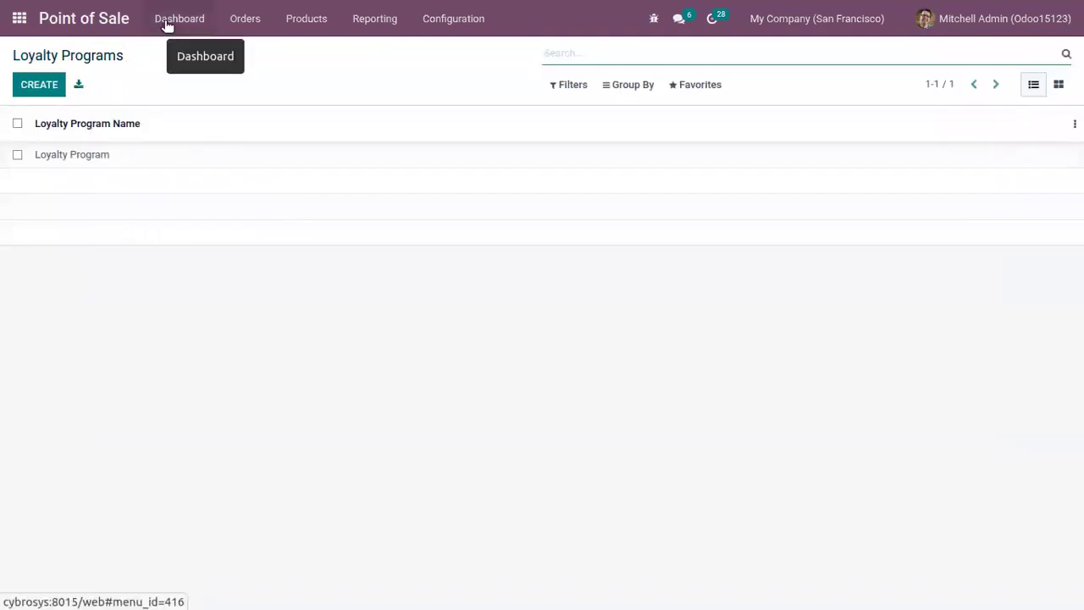
click(167, 26)
click(521, 129)
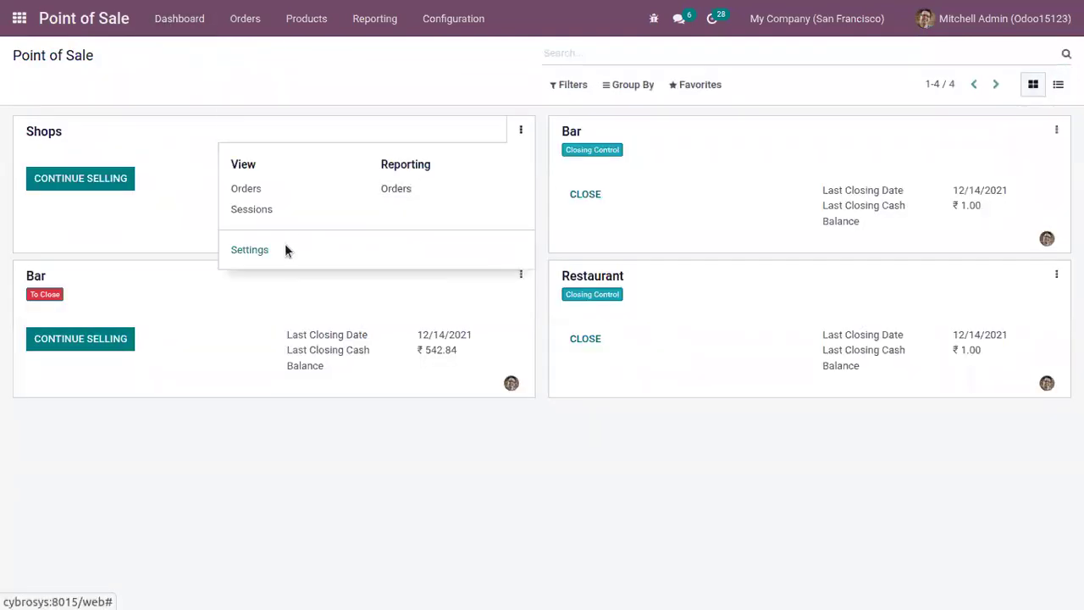
click(249, 249)
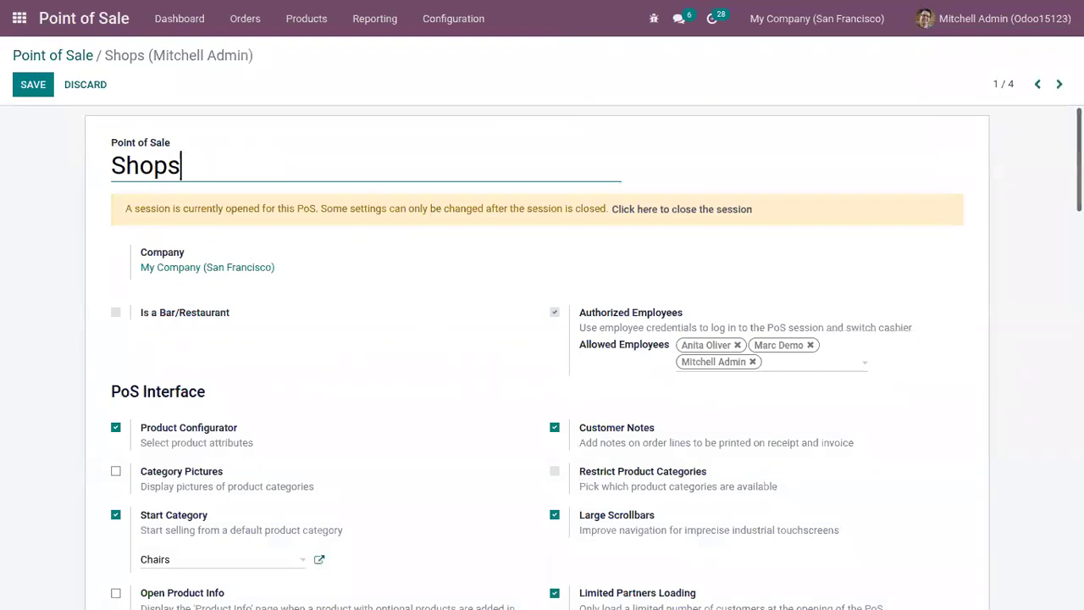
scroll(542, 356, down, 6)
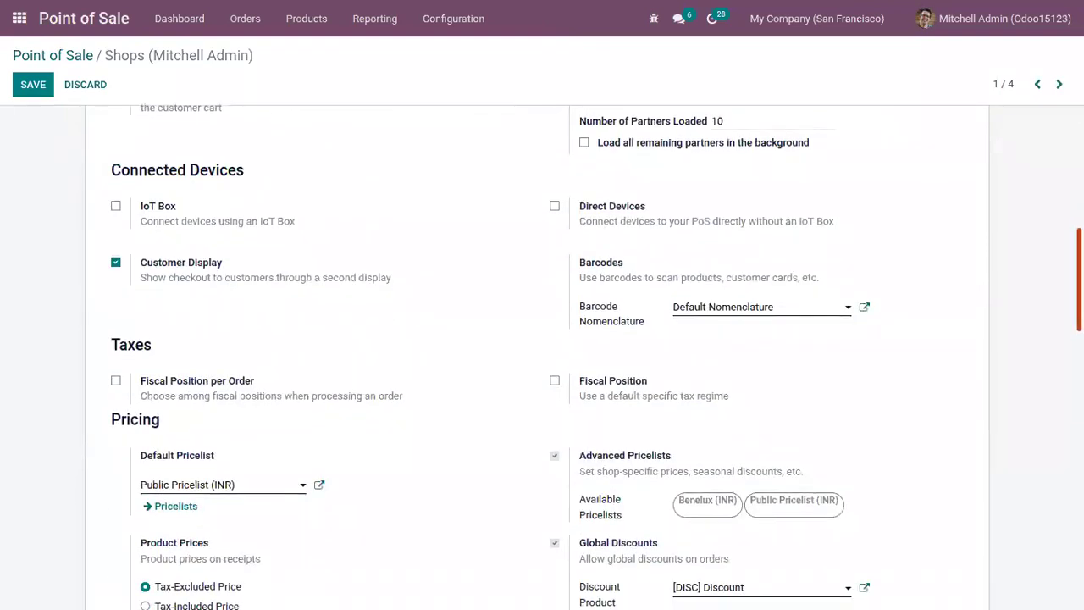
scroll(542, 356, down, 4)
scroll(788, 371, down, 1)
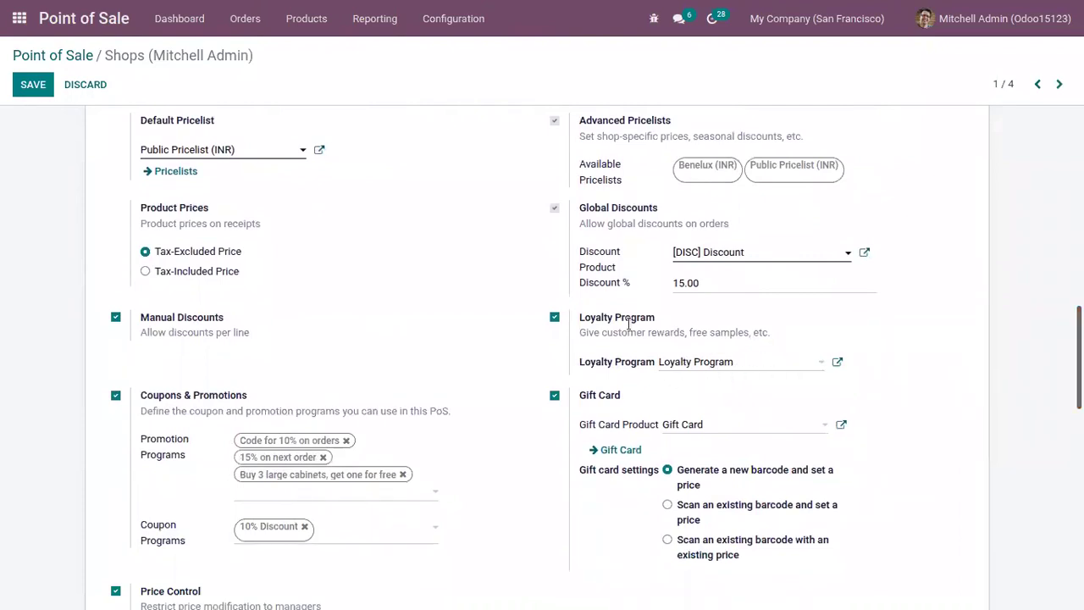
Continue selling in the Shops register and bring up cashier selection
click(51, 55)
click(88, 177)
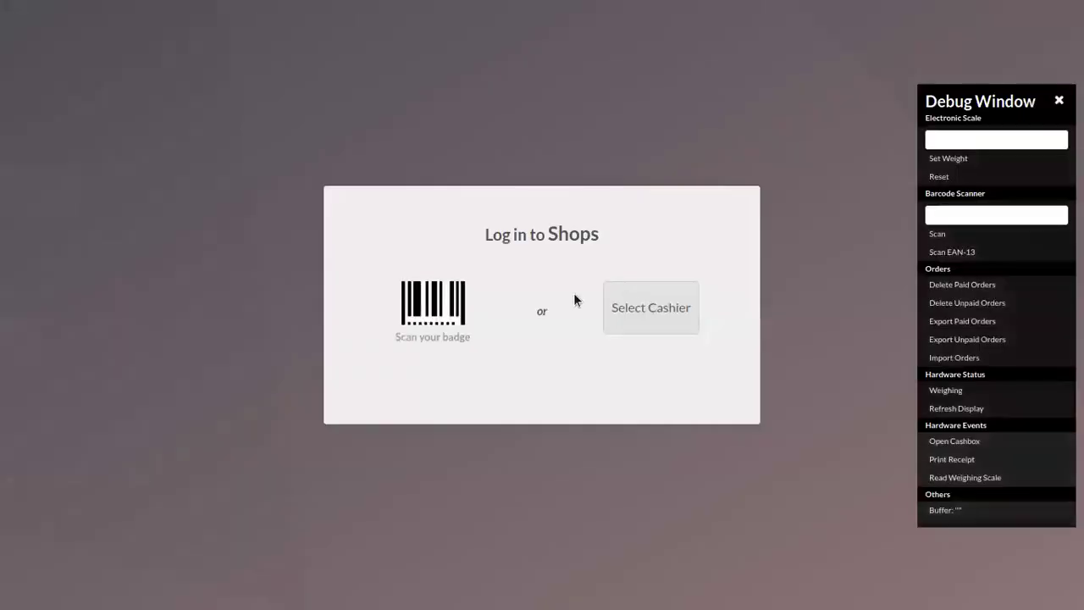
click(629, 303)
Switch the cashier to the administrator, confirming with the cashier password
click(566, 323)
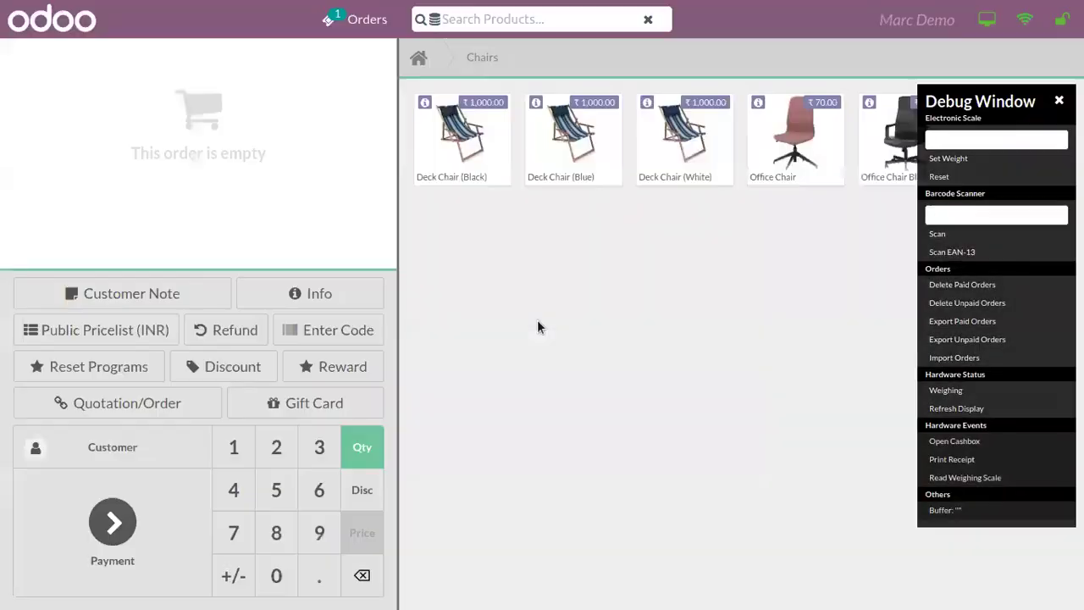
click(933, 34)
click(583, 338)
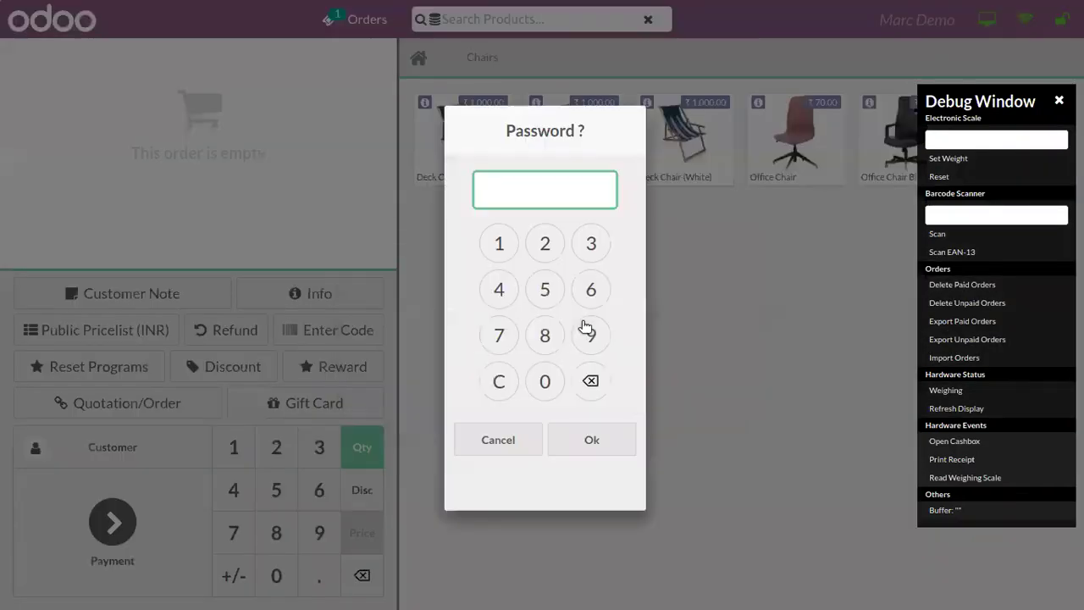
click(545, 381)
click(544, 381)
click(545, 381)
click(544, 381)
click(600, 451)
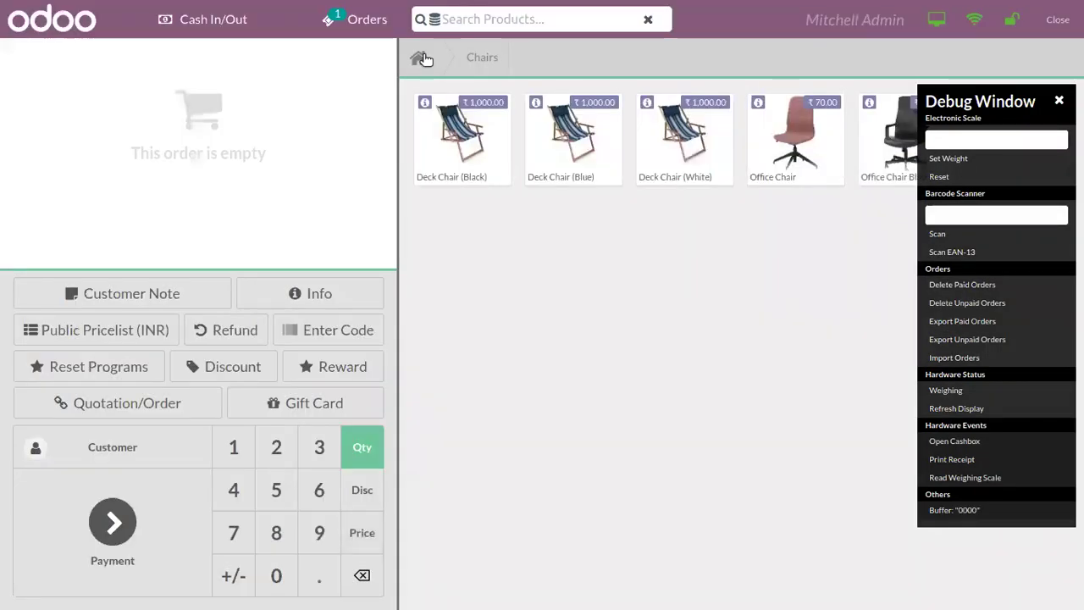
Show all product categories and set a customer on the order
click(421, 59)
click(90, 444)
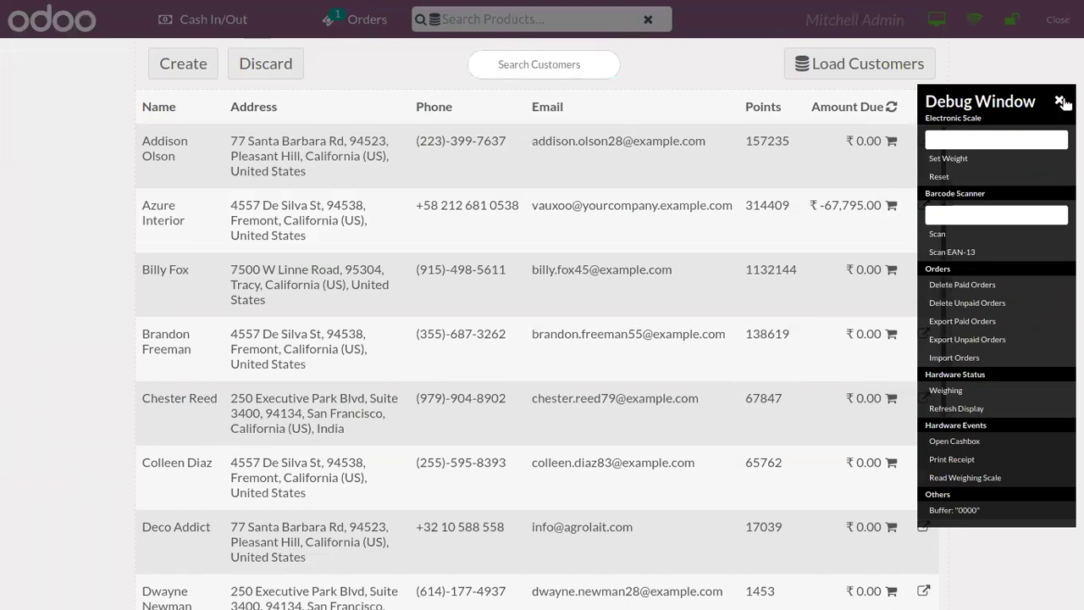
click(1059, 100)
drag(940, 103, 942, 120)
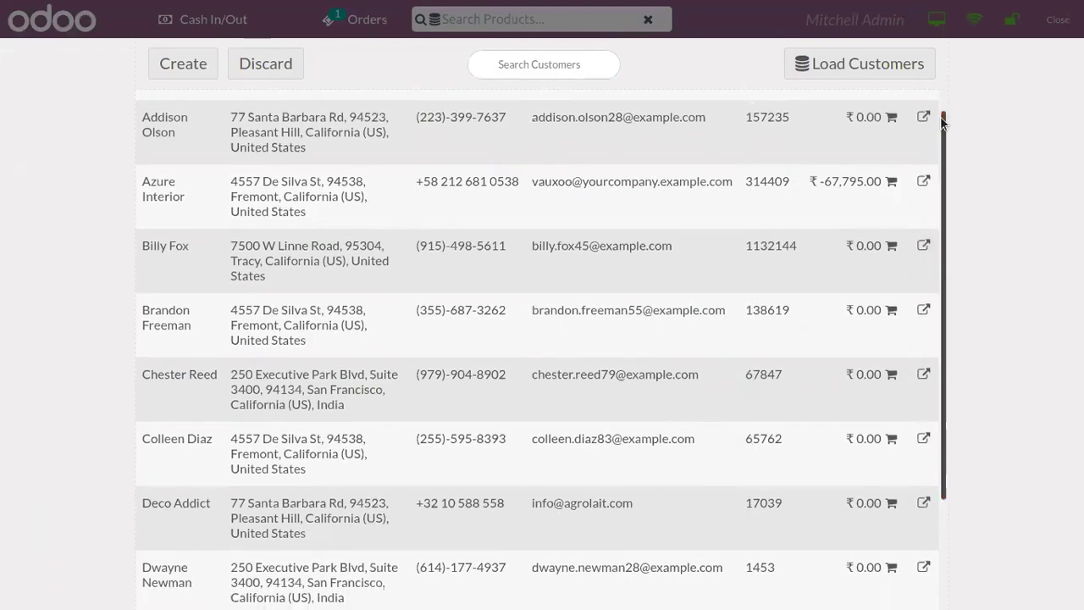
click(603, 566)
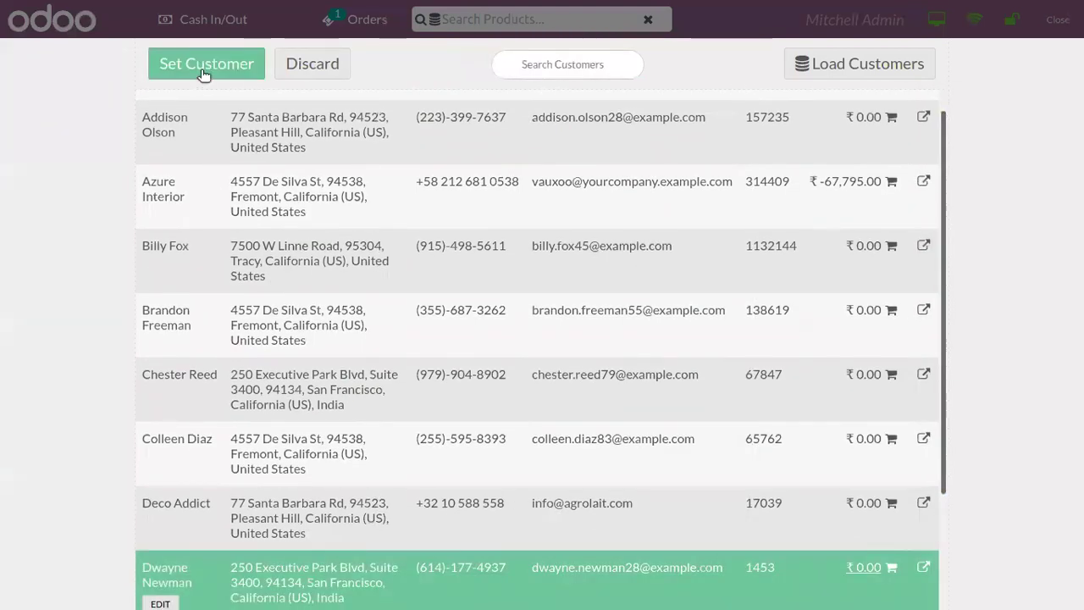
click(202, 70)
Add Curtains via a 'cur' search and apply the Discount 25 % reward, totalling ₹760.59
click(476, 18)
text(cur)
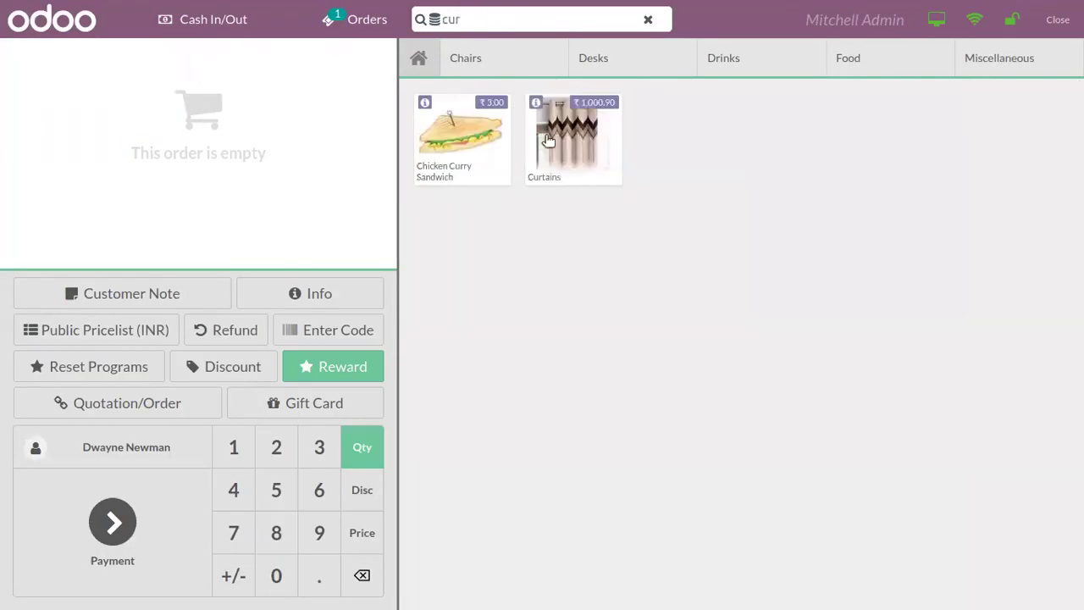
click(586, 165)
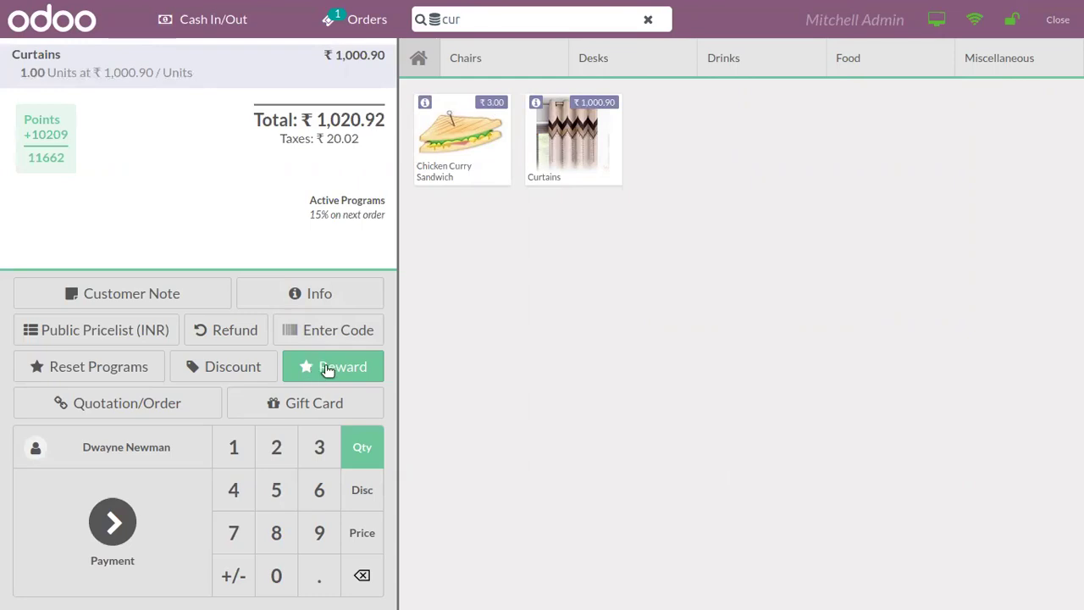
click(327, 370)
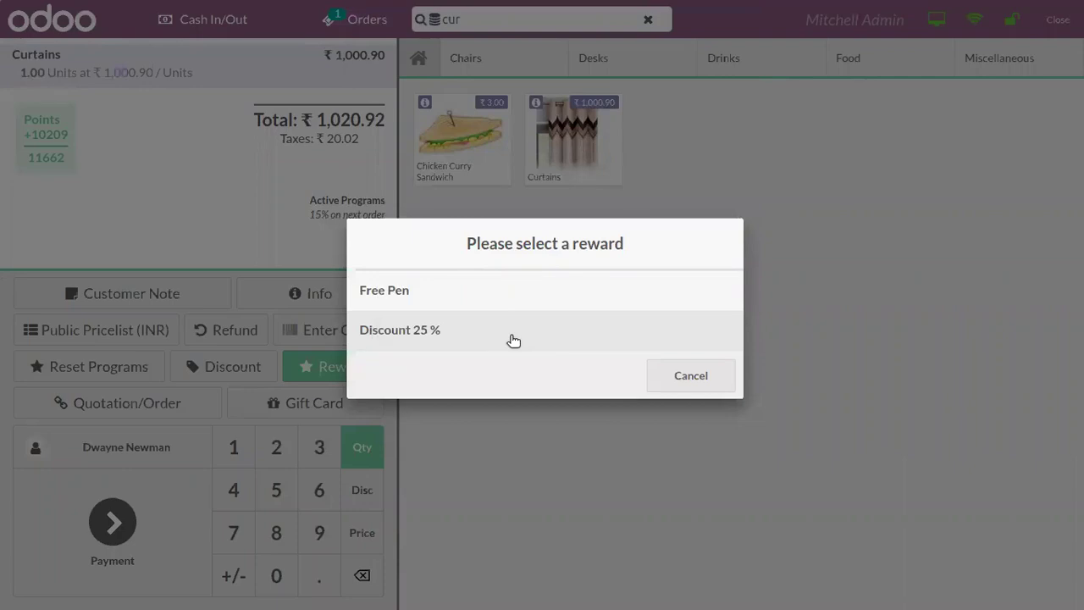
click(514, 339)
scroll(388, 207, up, 1)
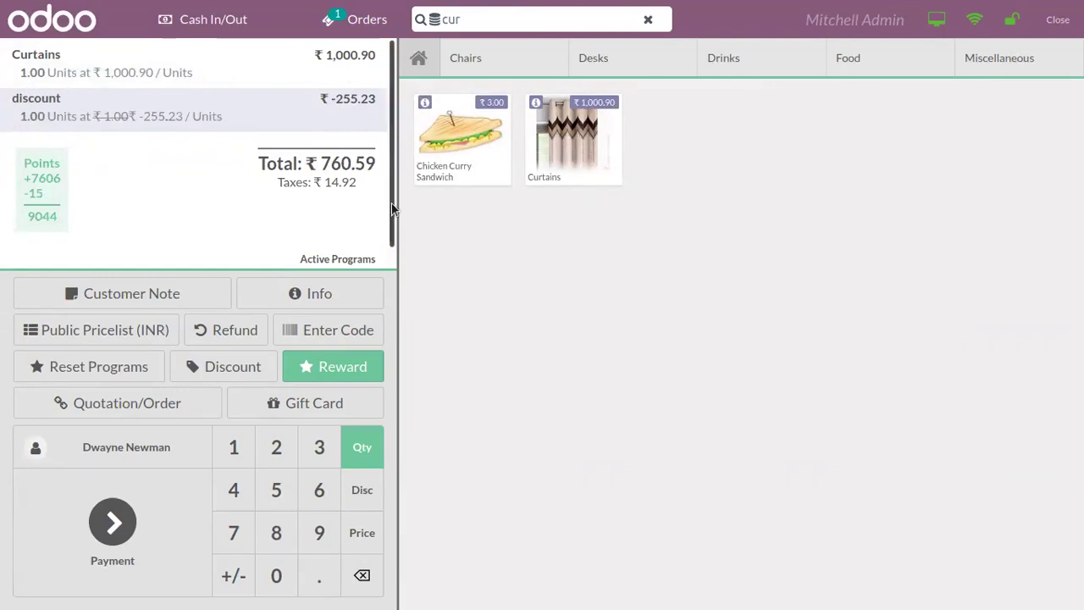
drag(391, 203, 390, 276)
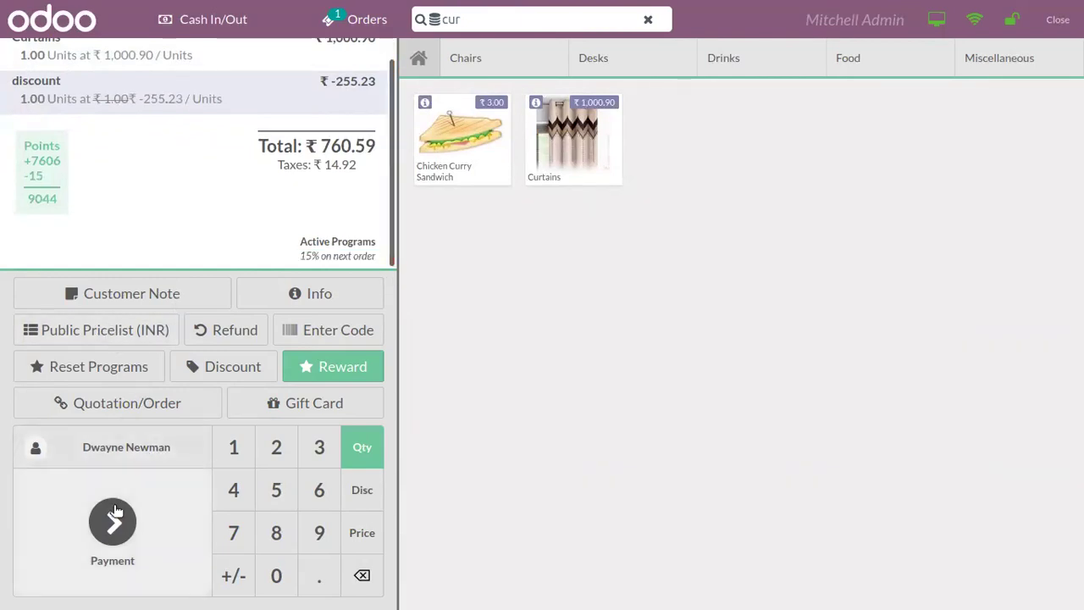
Pay ₹760.59 in cash, validate, dismiss the receipt preview and start a new order
click(113, 521)
click(217, 153)
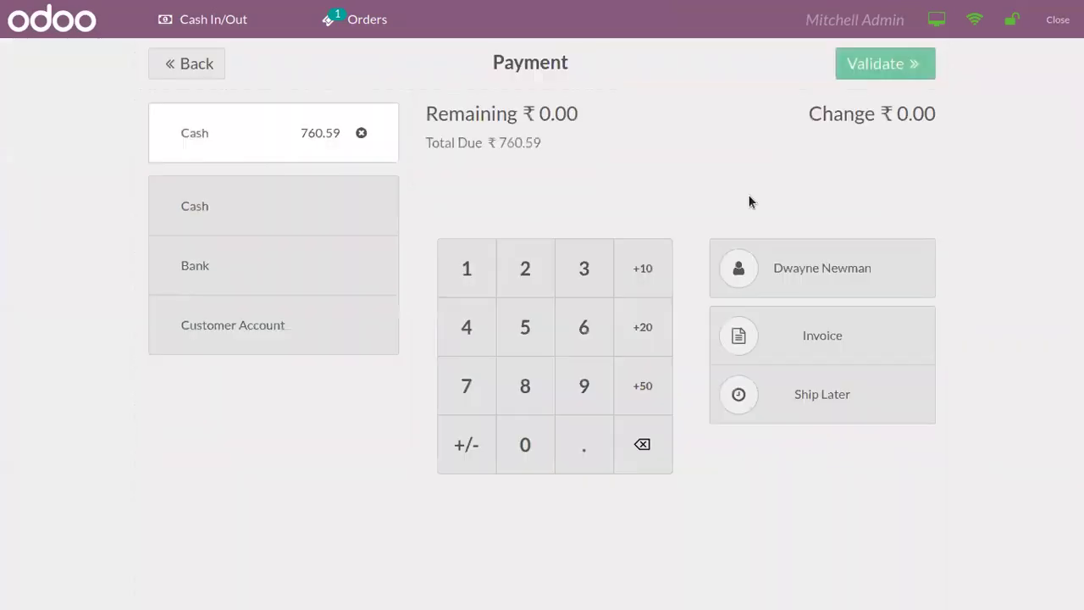
click(898, 75)
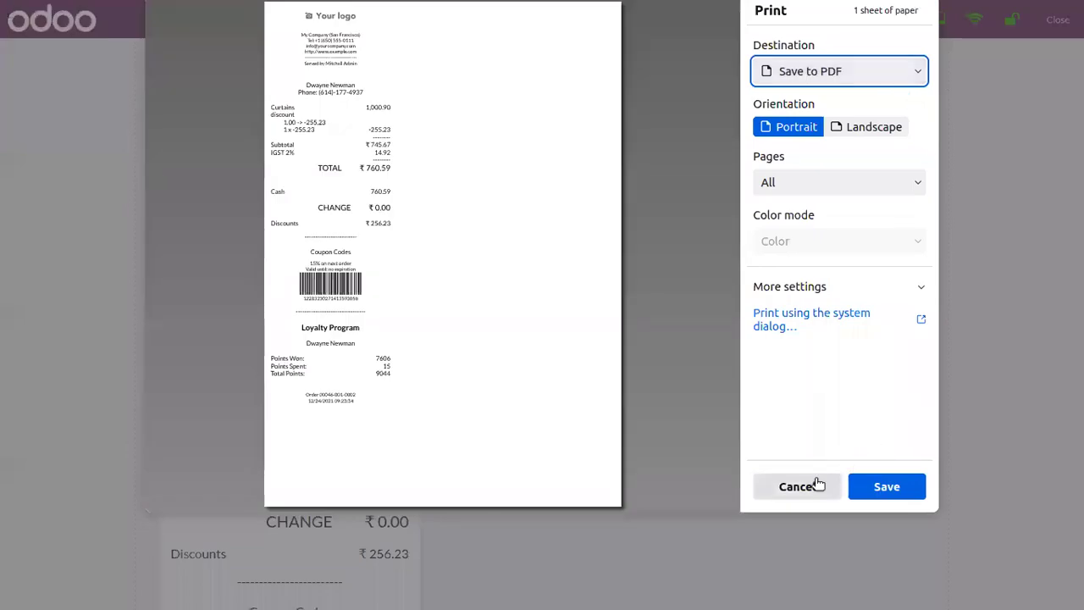
click(818, 485)
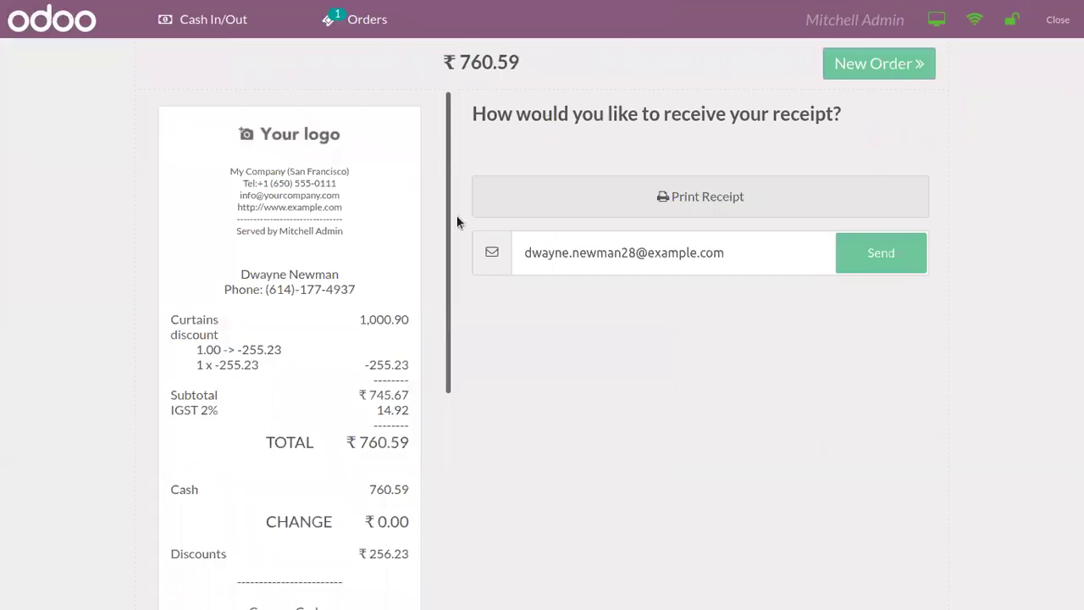
drag(448, 206, 430, 228)
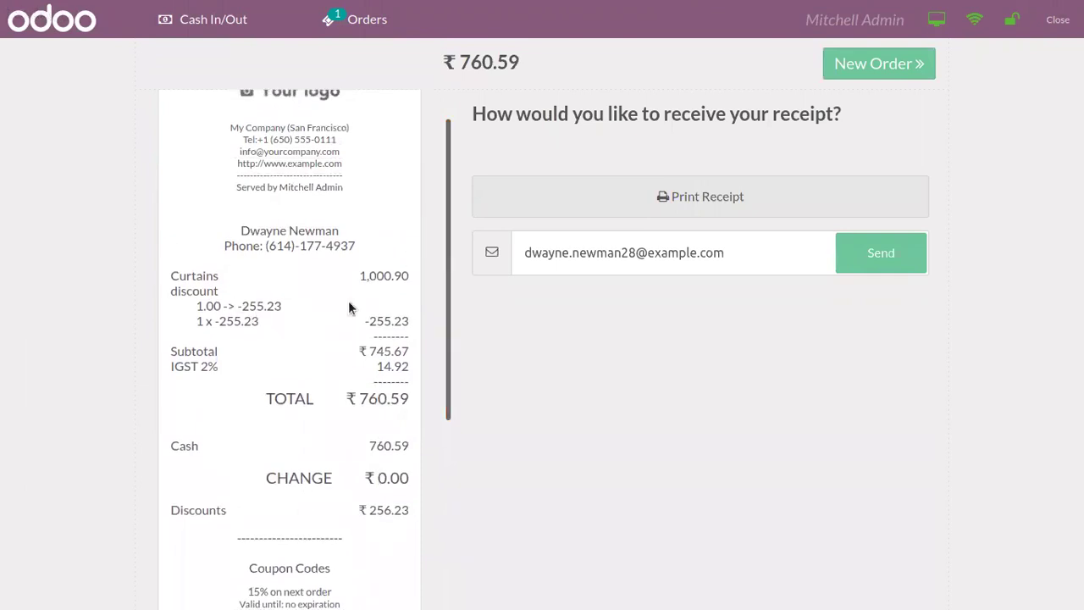
scroll(450, 339, up, 1)
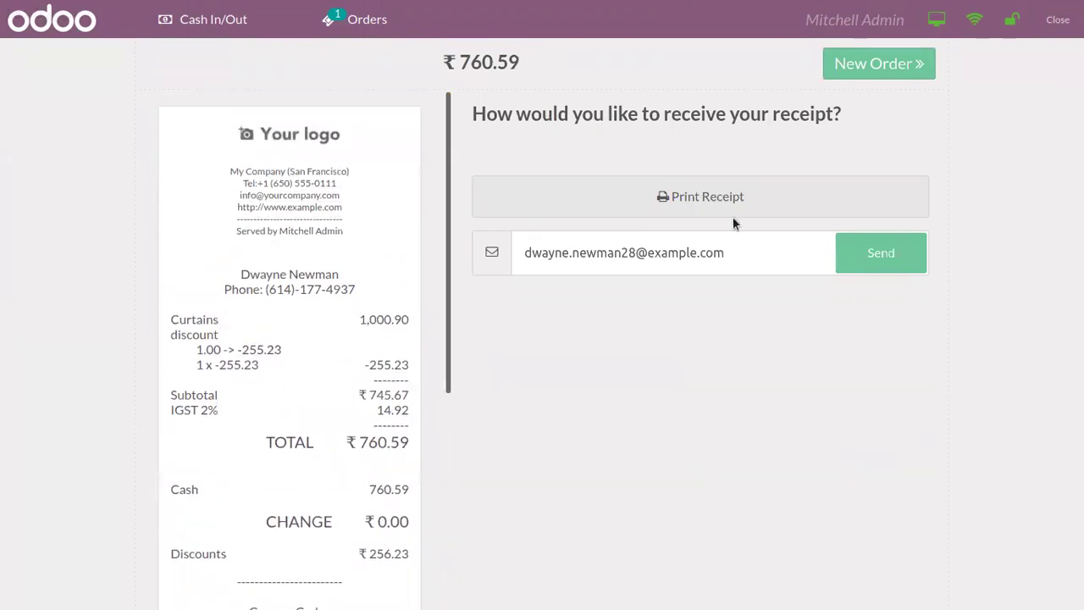
click(919, 68)
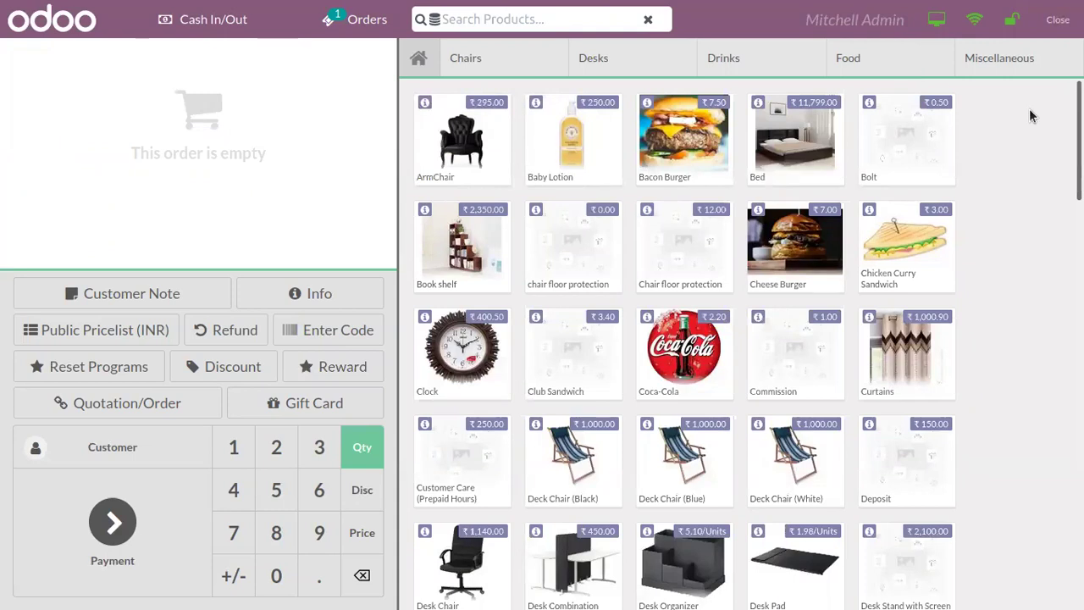